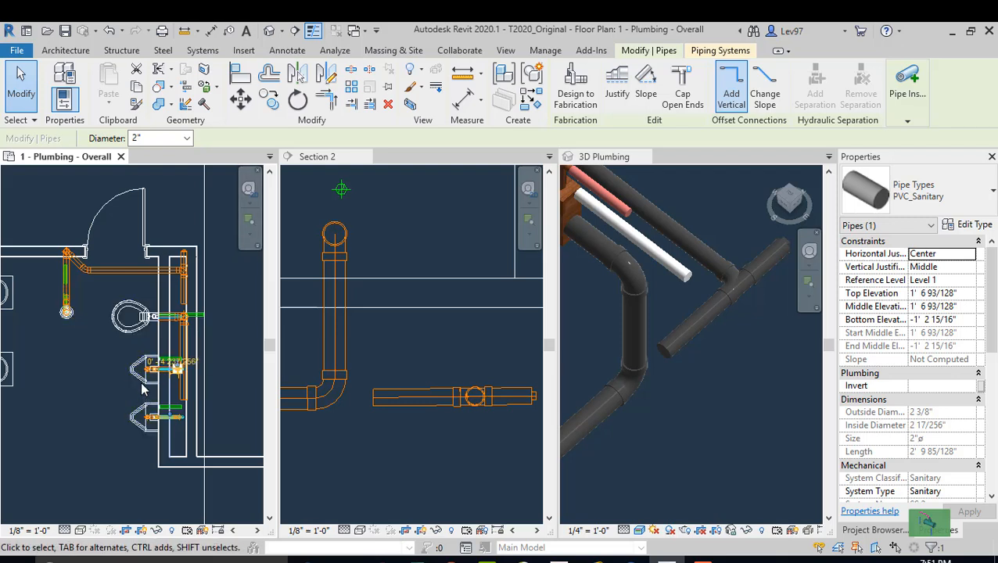
- Examine the sanitary pipe runs and the gap between them across the plumbing plan, Section 2 and the 3D plumbing view
click(415, 336)
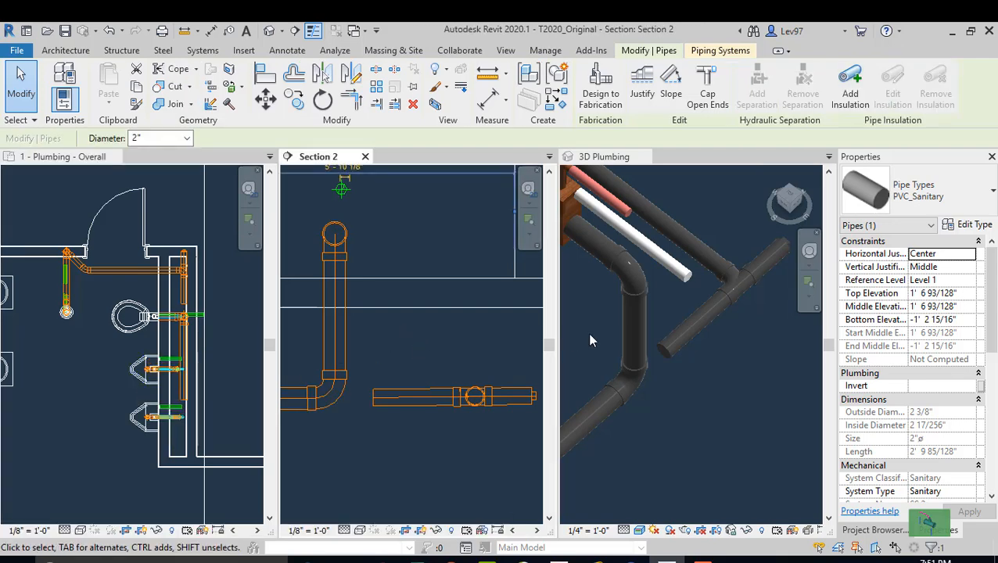
click(692, 299)
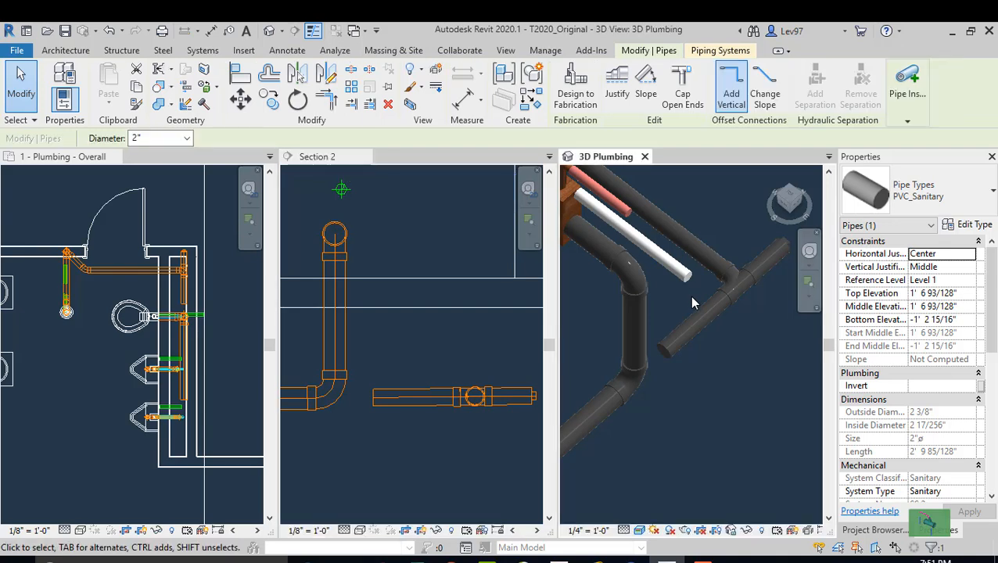
click(395, 362)
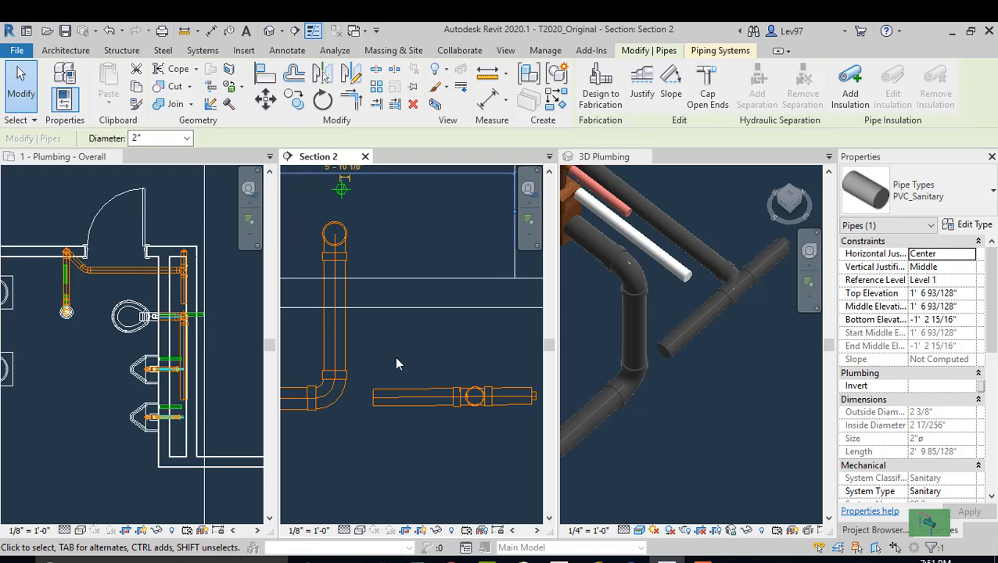
click(226, 369)
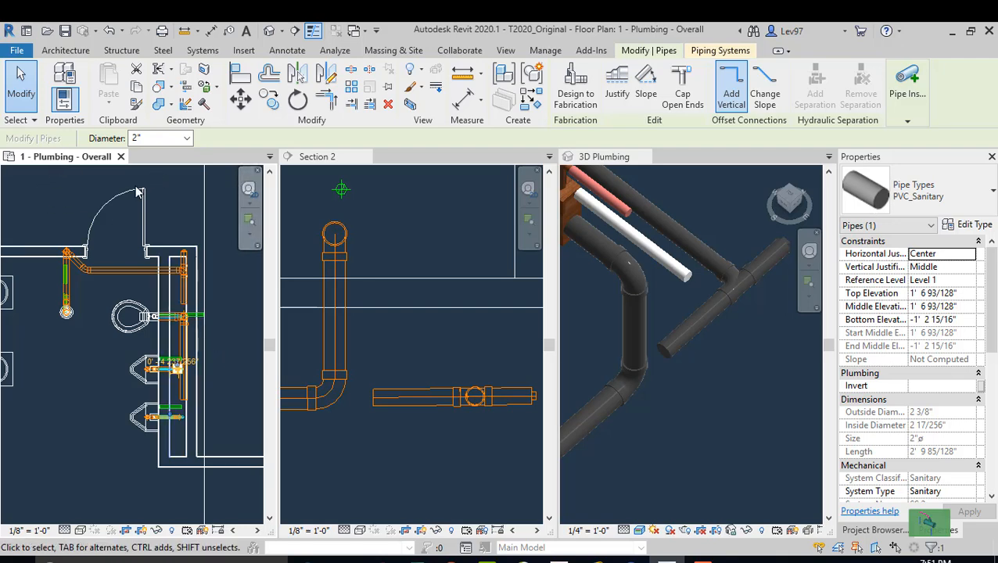
click(395, 350)
scroll(394, 356, down, 5)
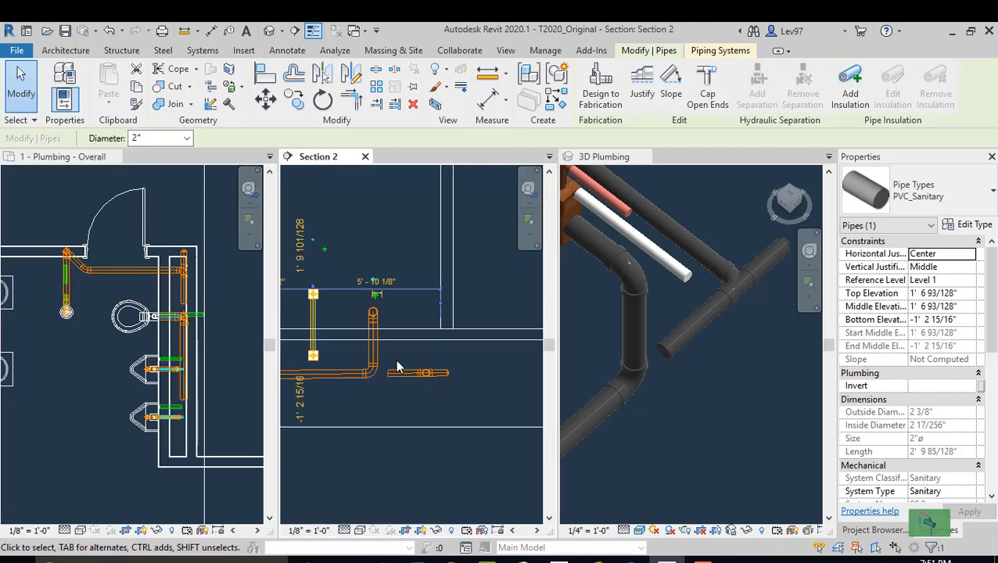
scroll(401, 376, up, 5)
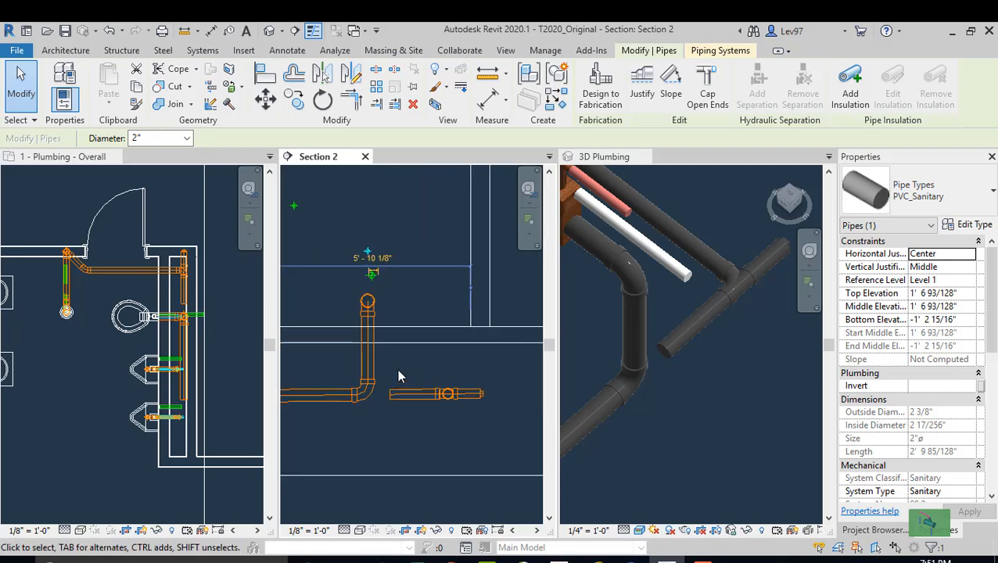
middle_drag(401, 374, 444, 402)
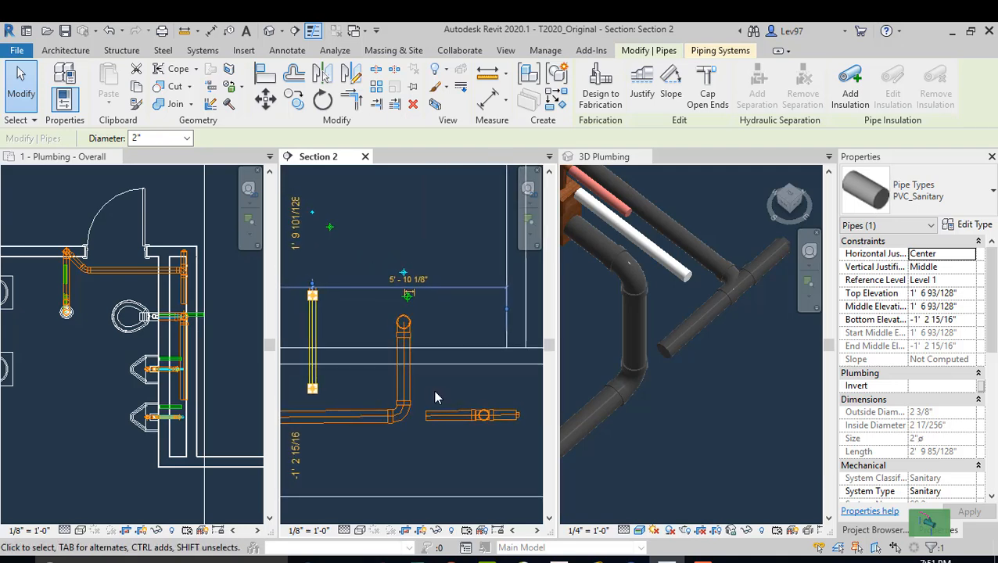
click(106, 438)
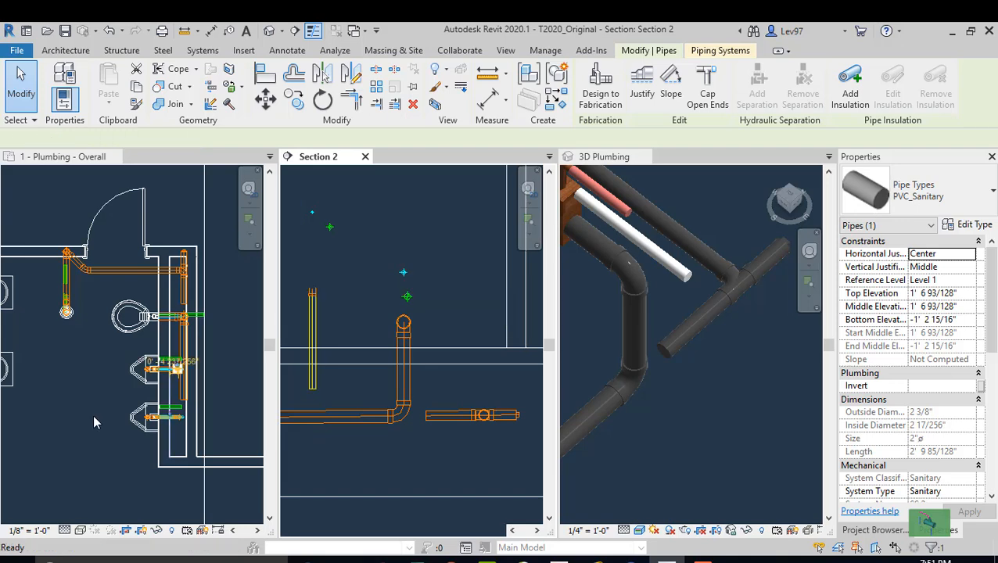
middle_drag(82, 409, 79, 441)
scroll(52, 306, up, 4)
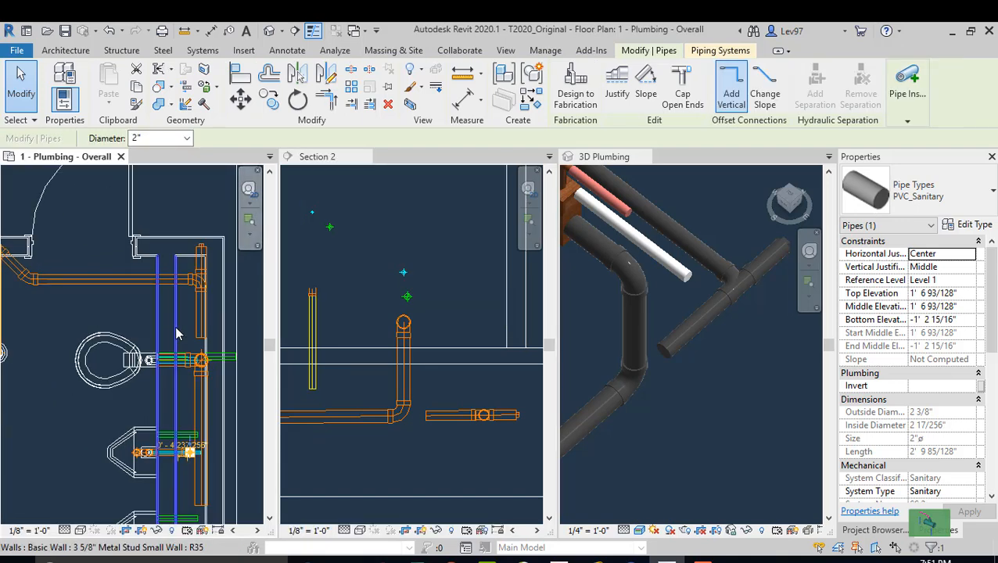
scroll(52, 306, down, 2)
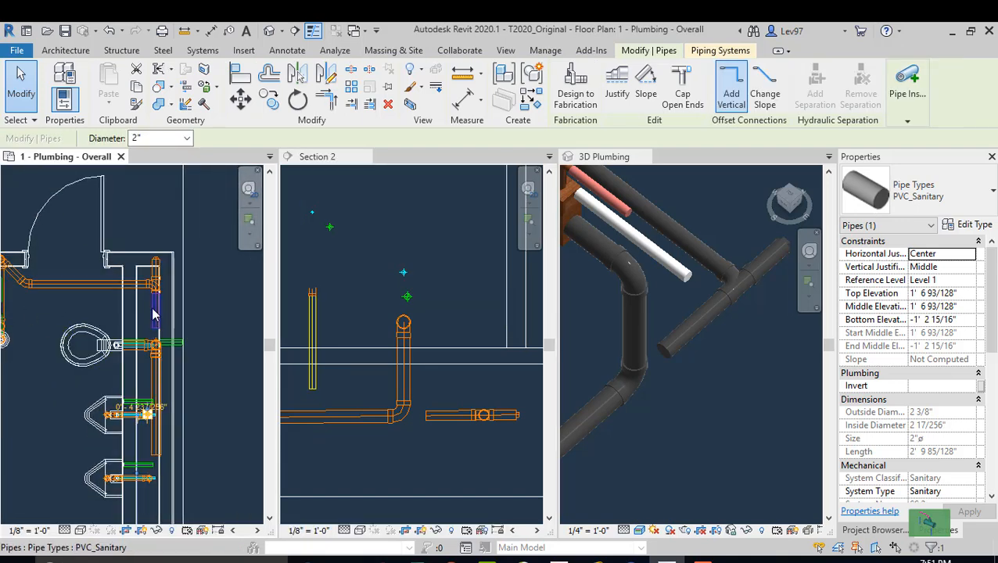
scroll(153, 306, down, 2)
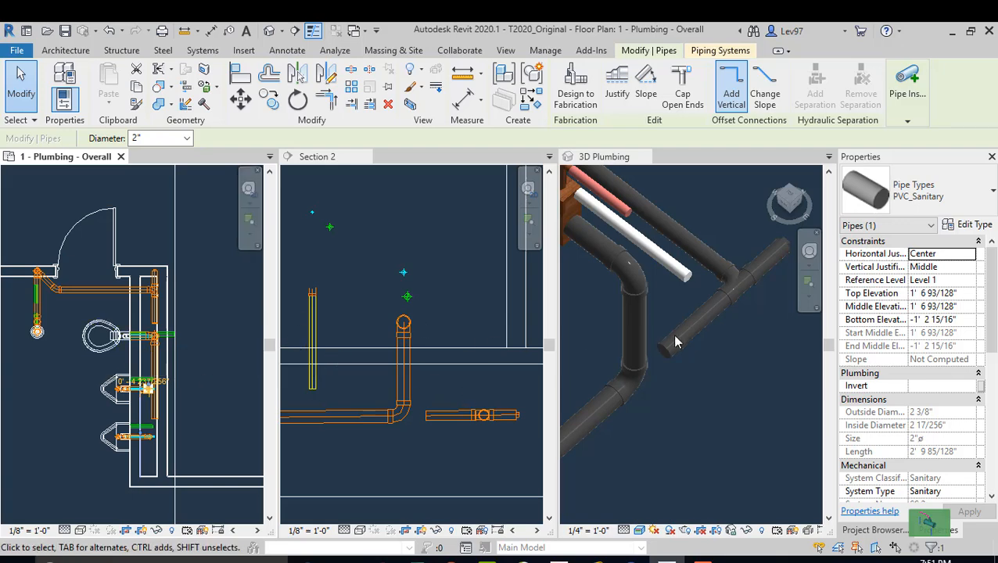
- Convert the 4" bend at the base of the vertical pipe in Section 2 into a tee opening toward the disconnected pipe
click(584, 321)
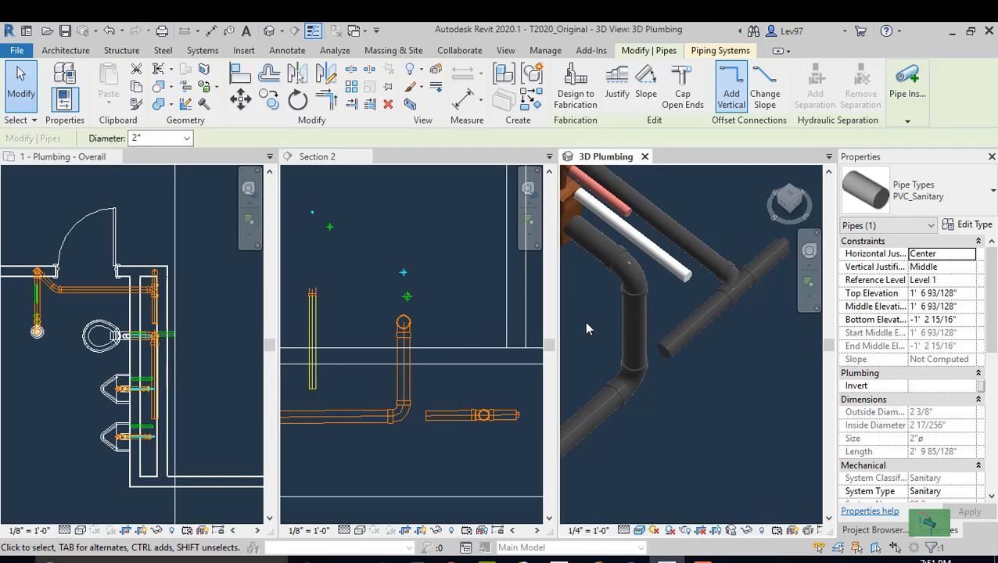
mouse_move(584, 322)
middle_down()
mouse_move(606, 339)
mouse_move(594, 334)
middle_up()
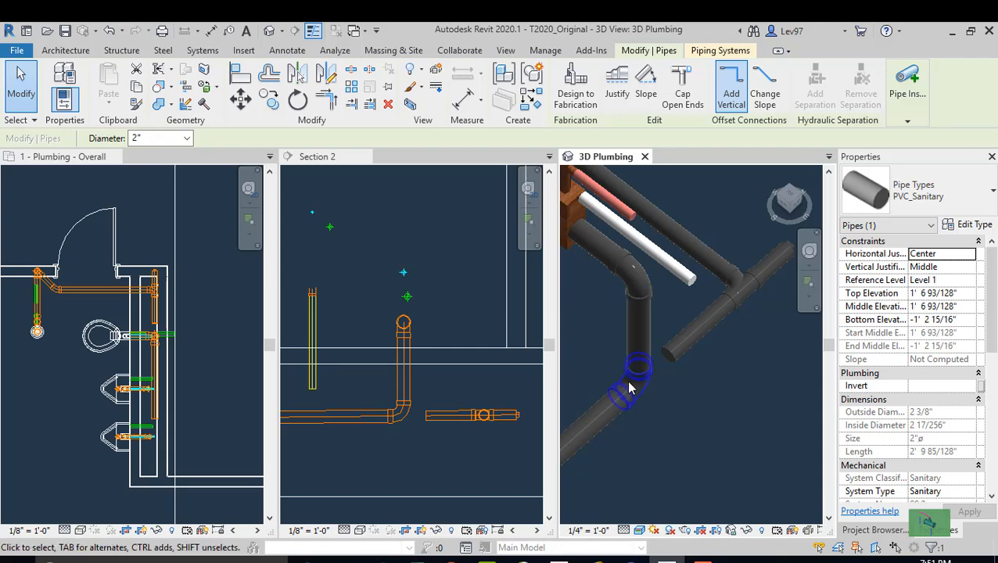
click(396, 416)
click(397, 414)
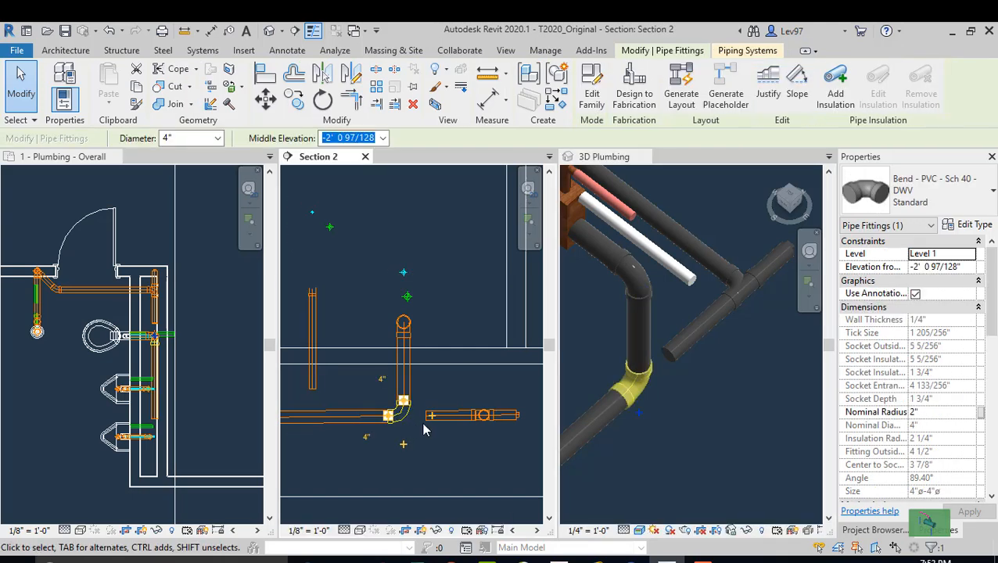
key(Escape)
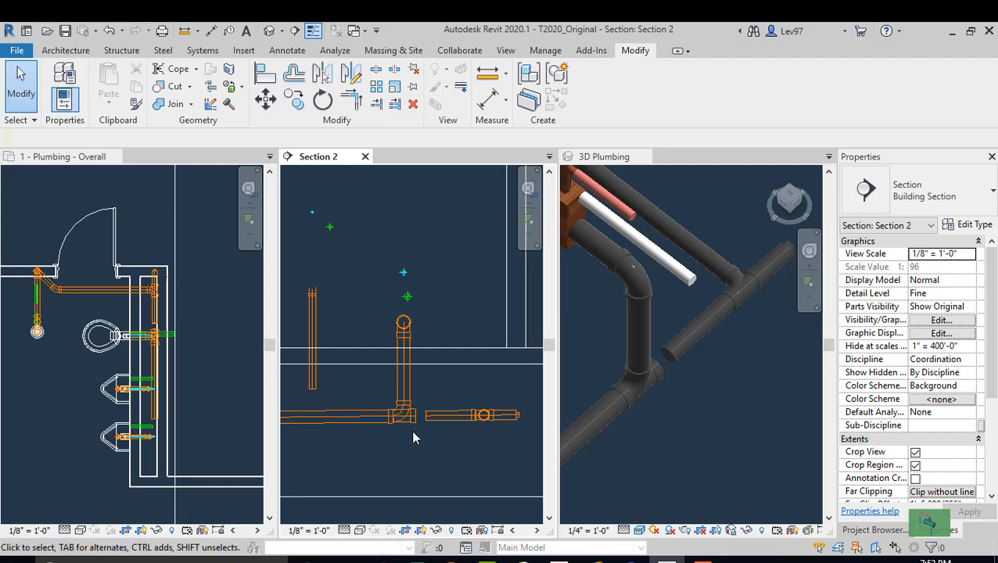
- Align the open-ended pipe above the new tee with the centerline of the pipe below it in the plumbing plan
click(65, 392)
middle_drag(62, 369, 57, 399)
scroll(182, 342, up, 3)
scroll(99, 358, up, 2)
scroll(97, 356, up, 1)
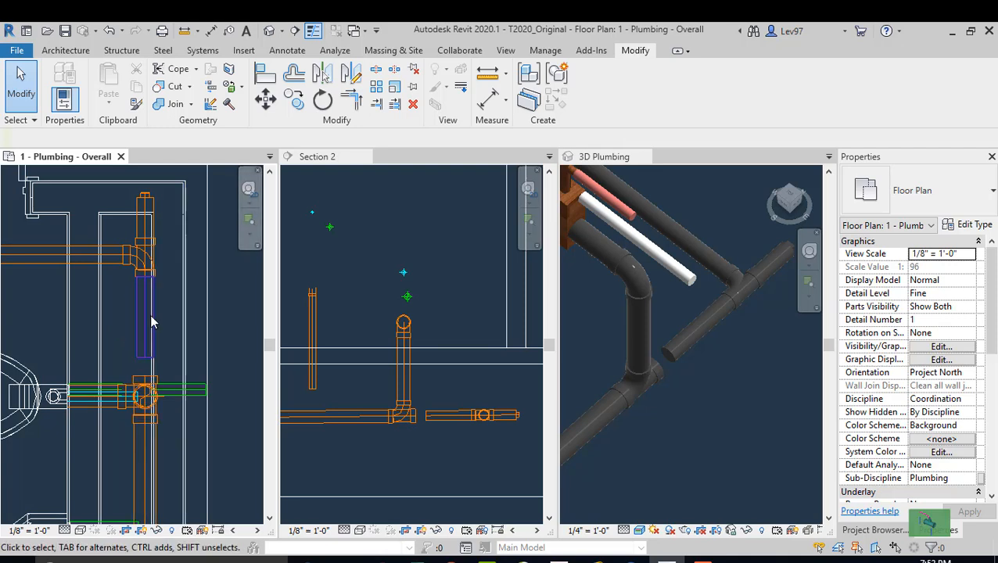
click(264, 75)
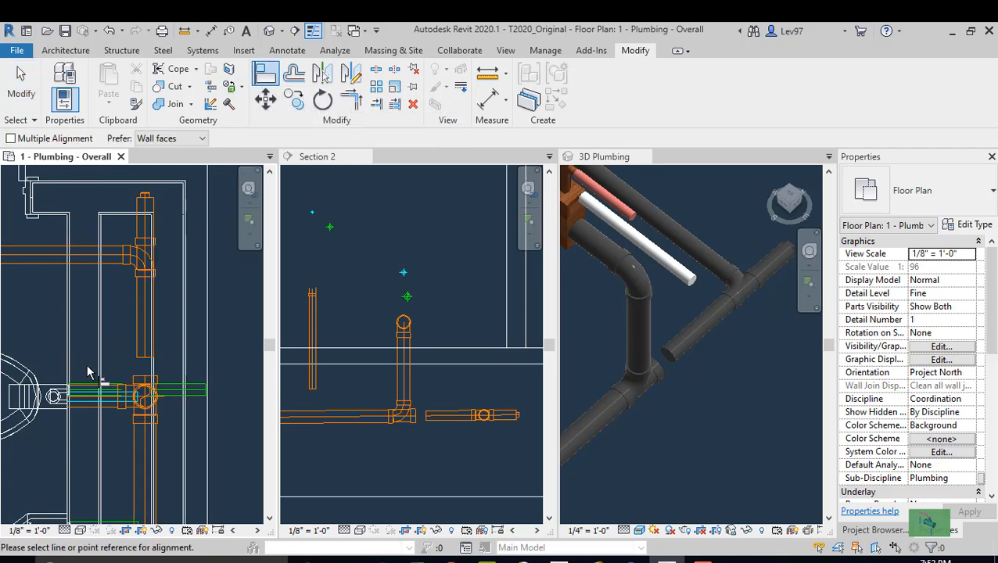
click(145, 463)
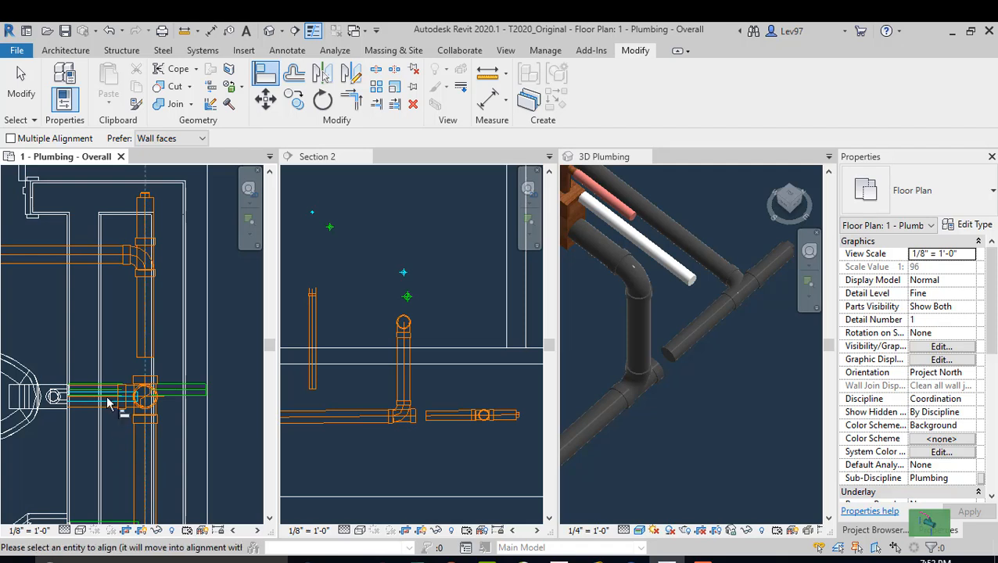
click(146, 344)
key(Escape)
key(Escape)
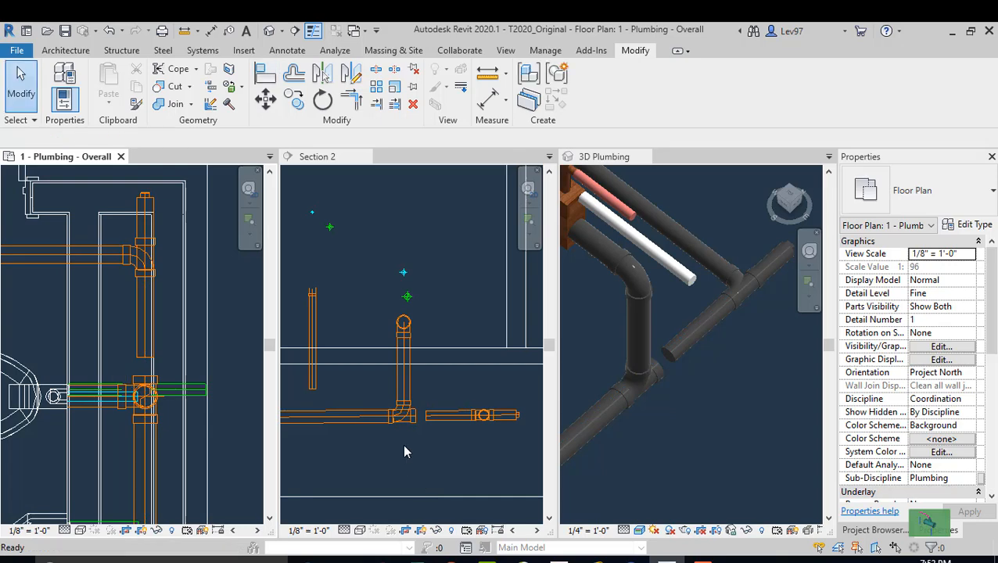
- Align the open-ended pipe's centerline with the main horizontal pipe's centerline in Section 2
scroll(402, 444, up, 3)
click(412, 428)
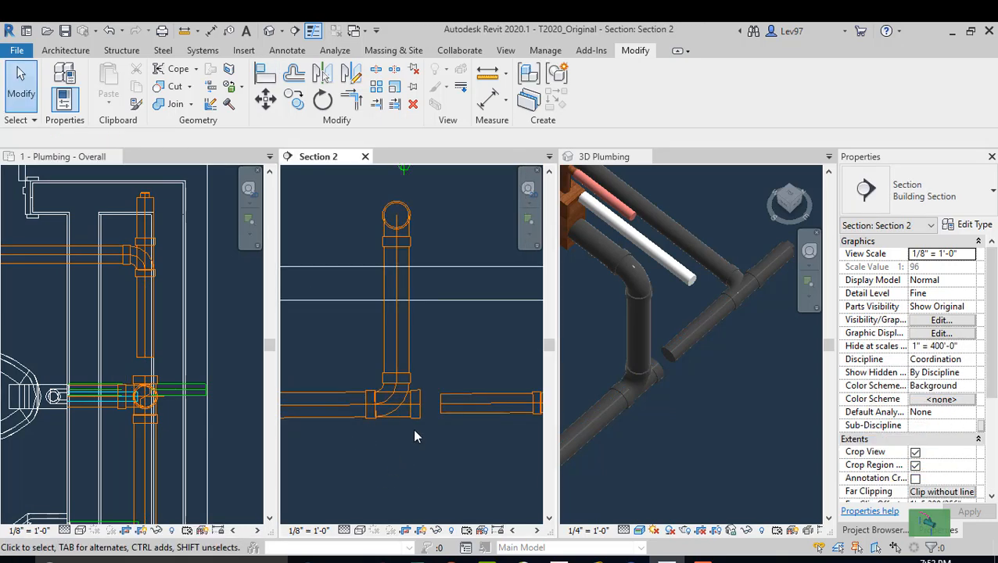
scroll(442, 428, up, 2)
scroll(433, 417, up, 1)
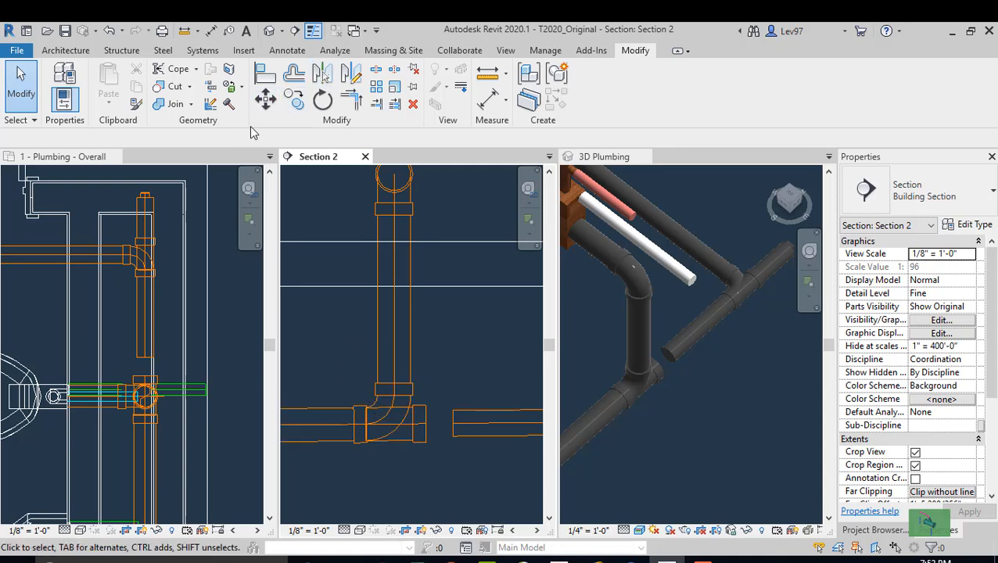
click(265, 73)
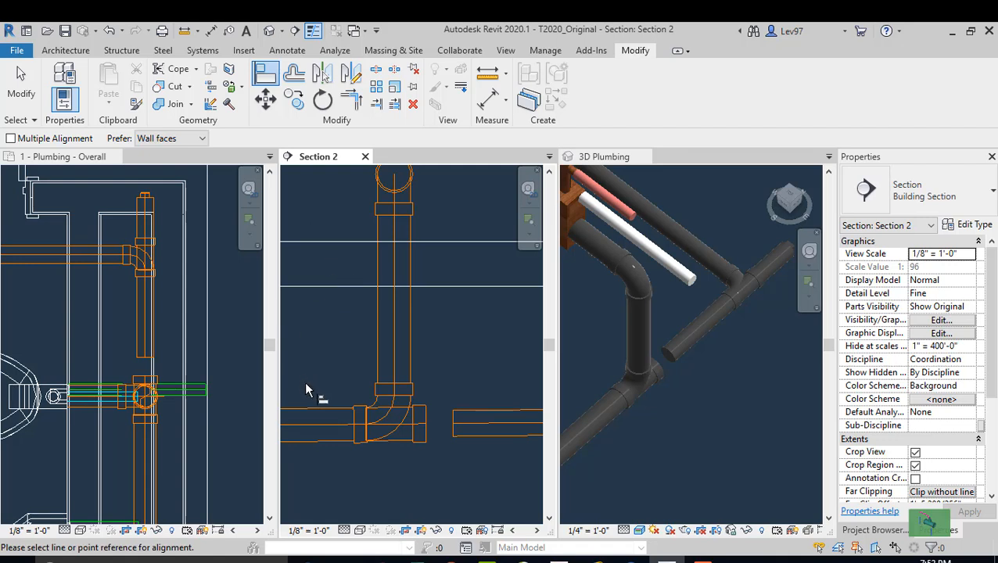
click(316, 429)
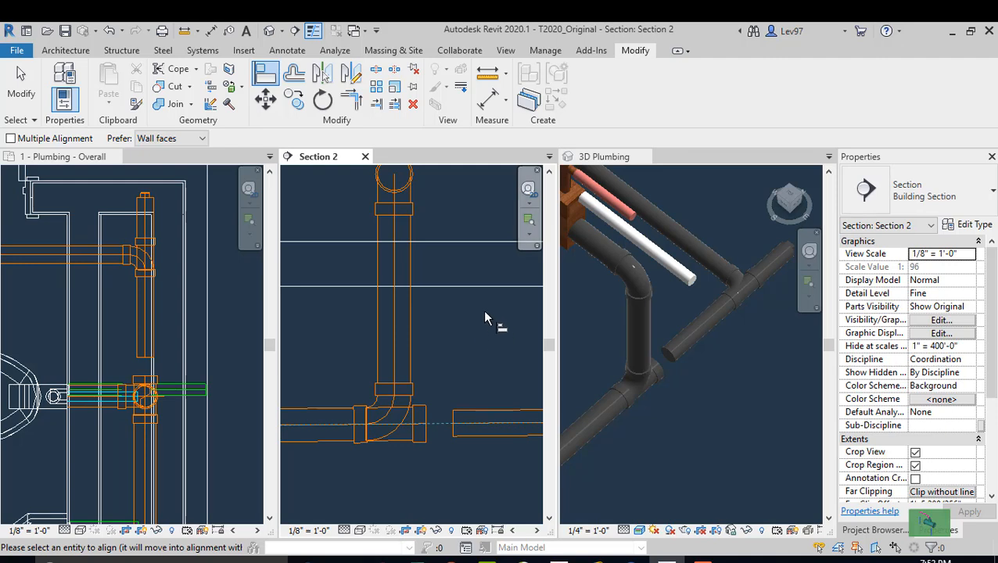
click(498, 422)
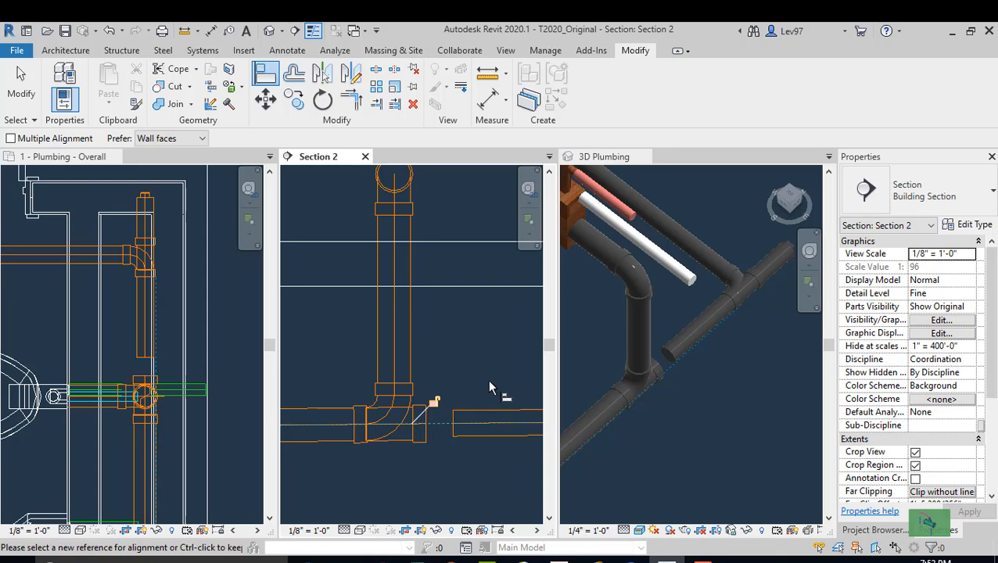
key(Escape)
key(Escape)
click(589, 325)
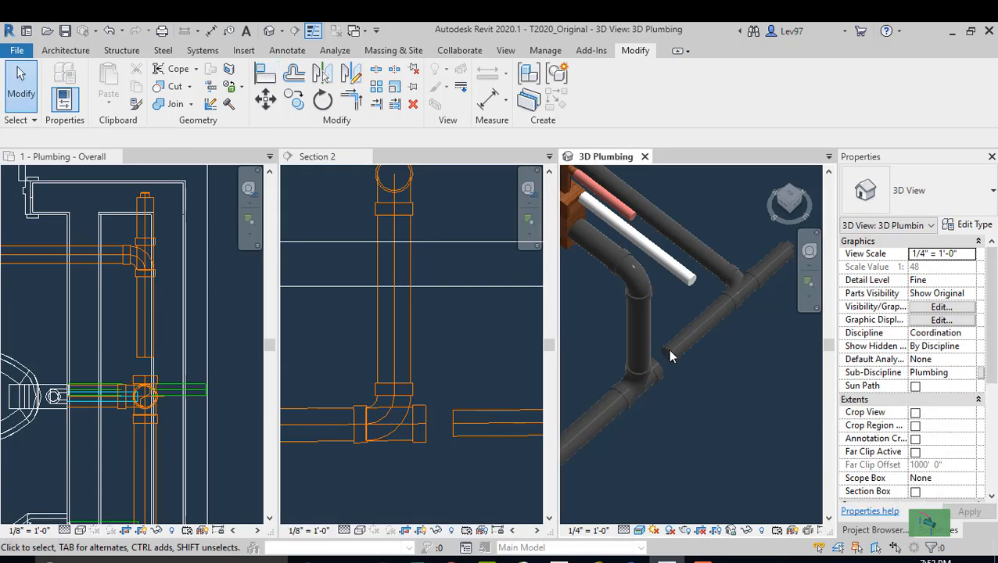
- Draw a horizontal detail line about 4" long outside the wall in the plumbing plan, level with the open-ended pipe
click(161, 322)
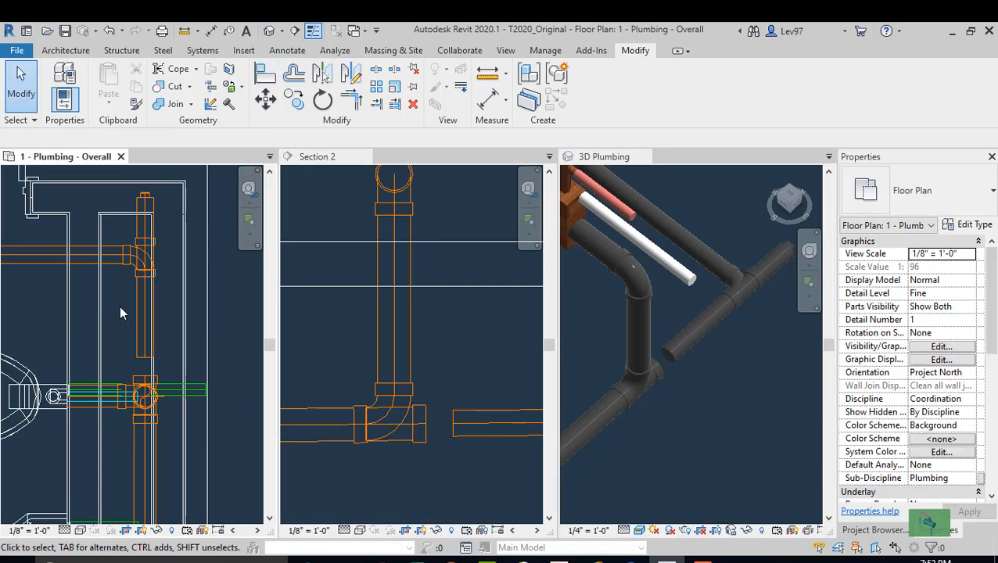
middle_drag(215, 305, 223, 311)
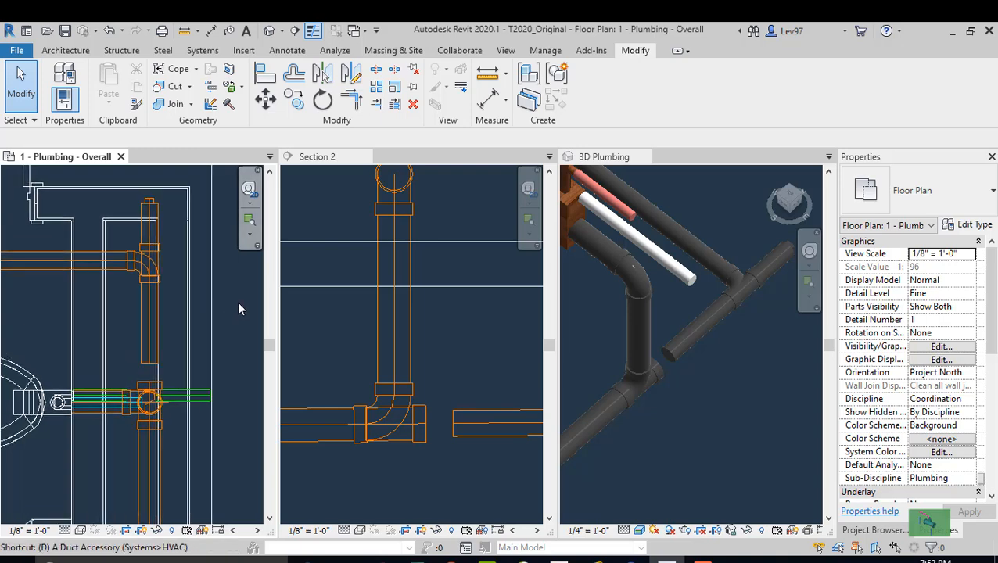
key(d)
key(l)
click(237, 301)
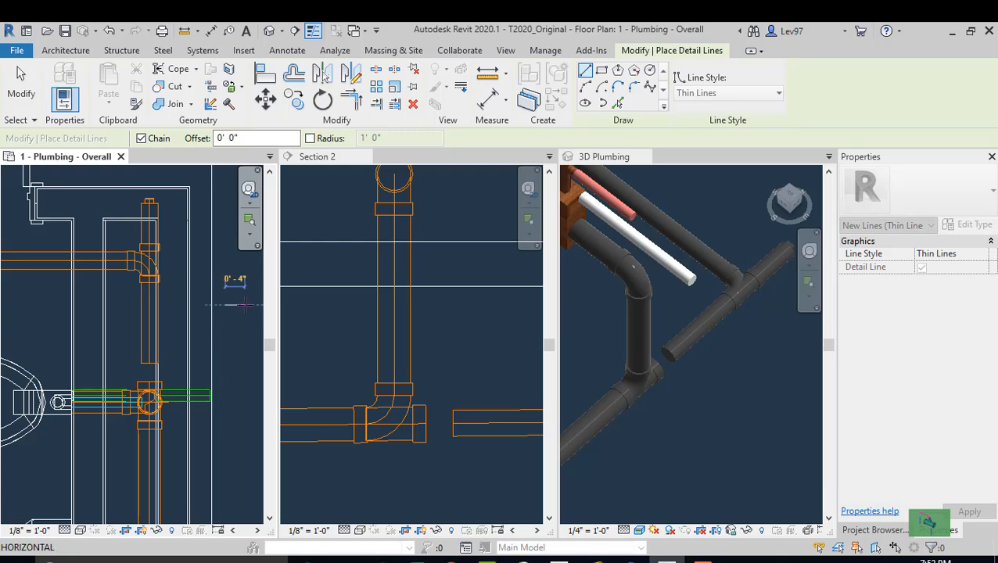
click(245, 304)
key(Escape)
key(Escape)
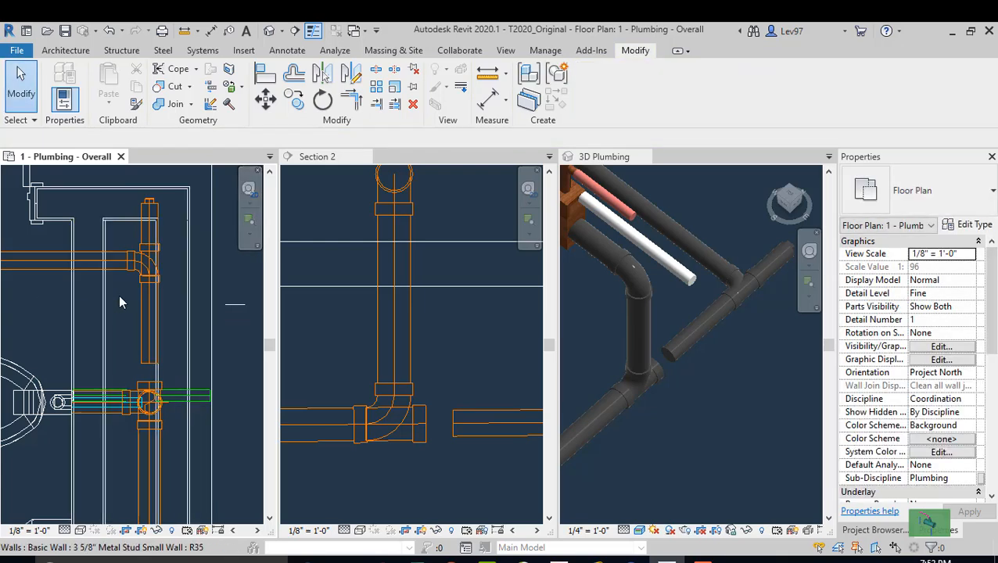
- Trim the open-ended pipe back to the short detail line in the plumbing plan
click(378, 105)
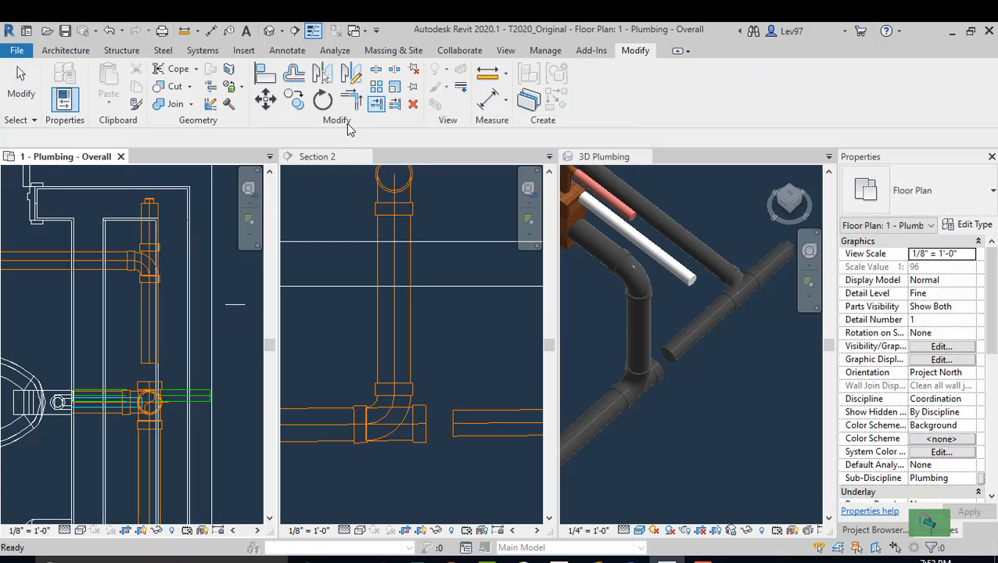
click(235, 305)
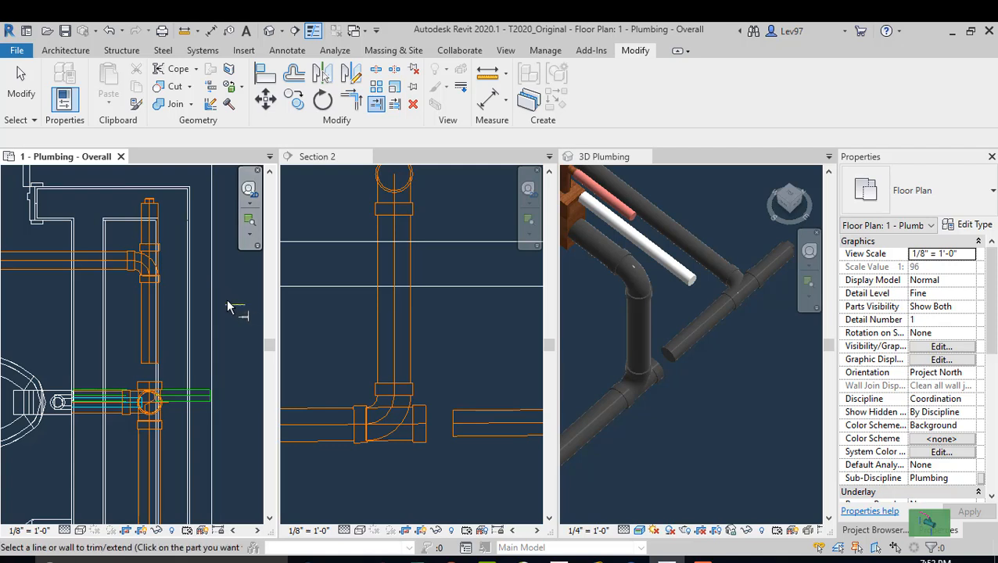
click(141, 296)
key(Escape)
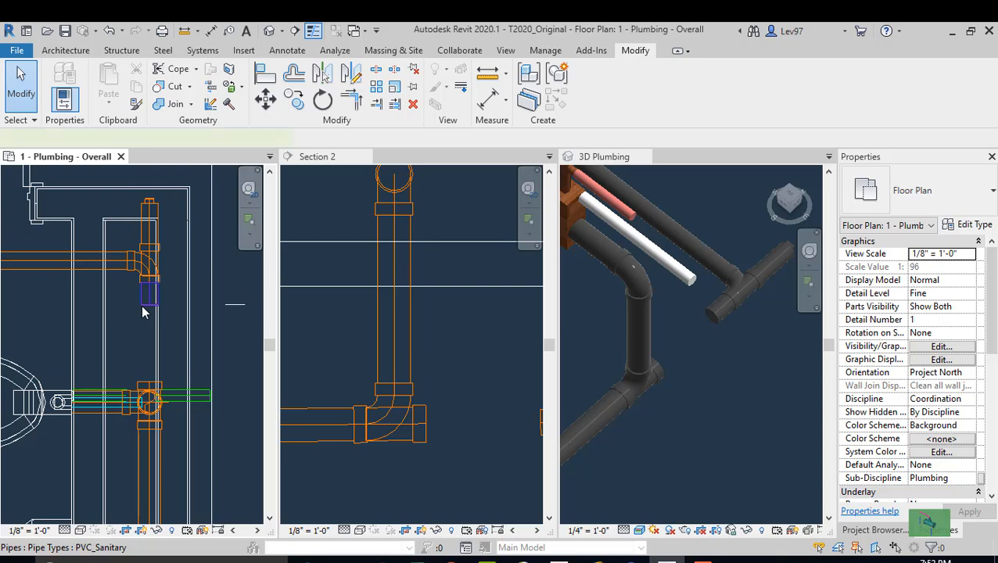
- Extend the open-ended 3" pipe in the plumbing plan straight towards the tee, sloping down at 1/8" / 12"
click(143, 308)
right_click(148, 309)
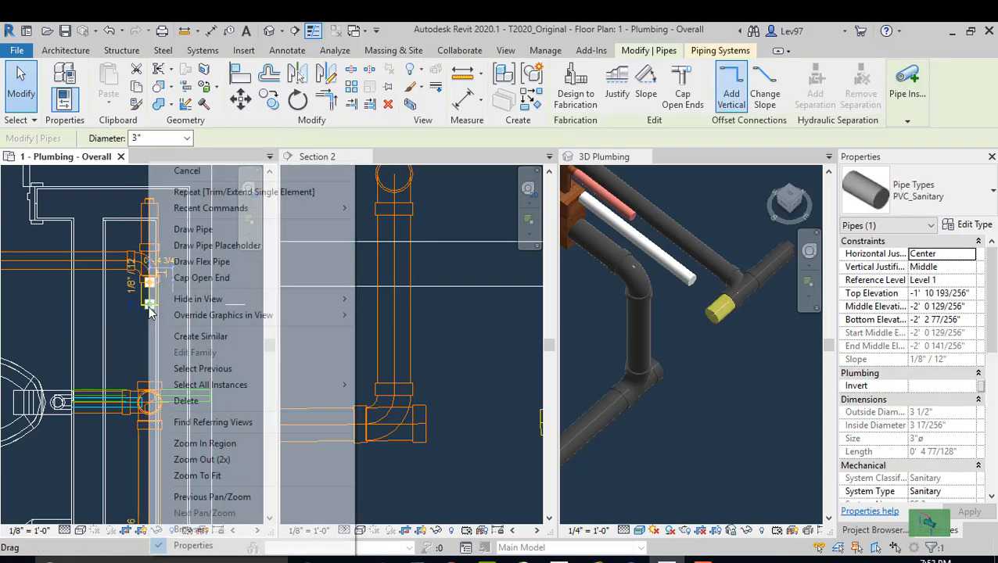
click(194, 234)
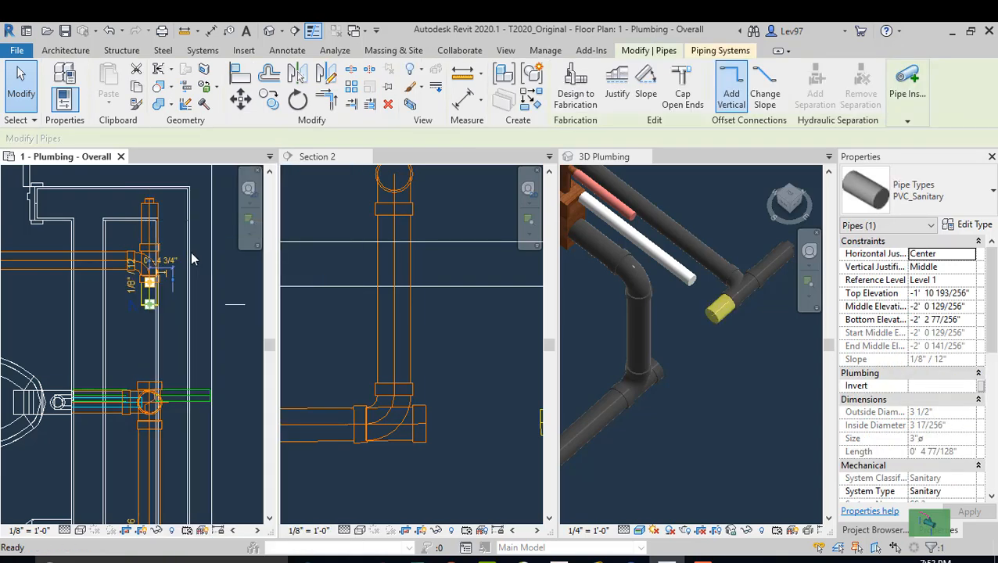
click(852, 103)
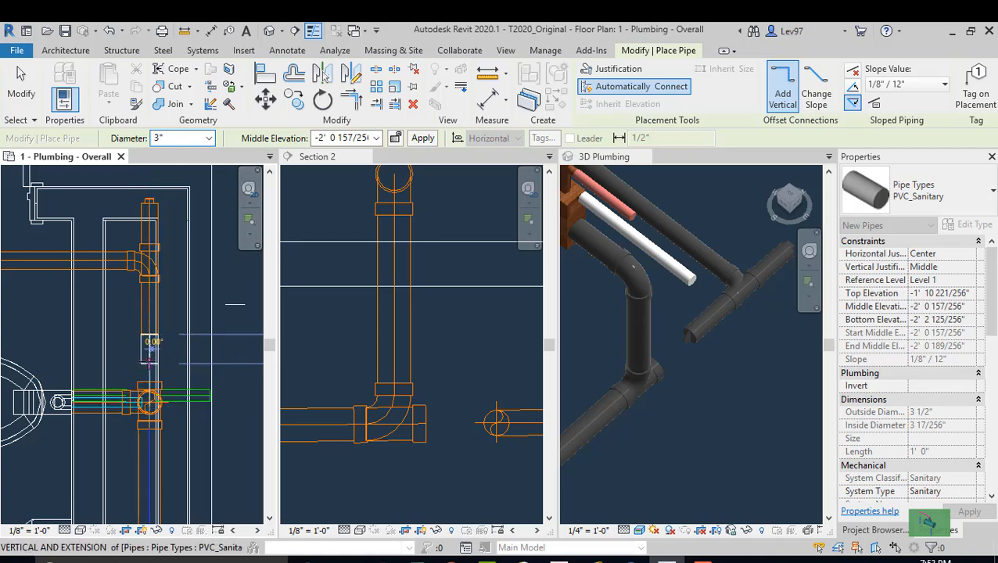
click(149, 338)
key(Escape)
key(Escape)
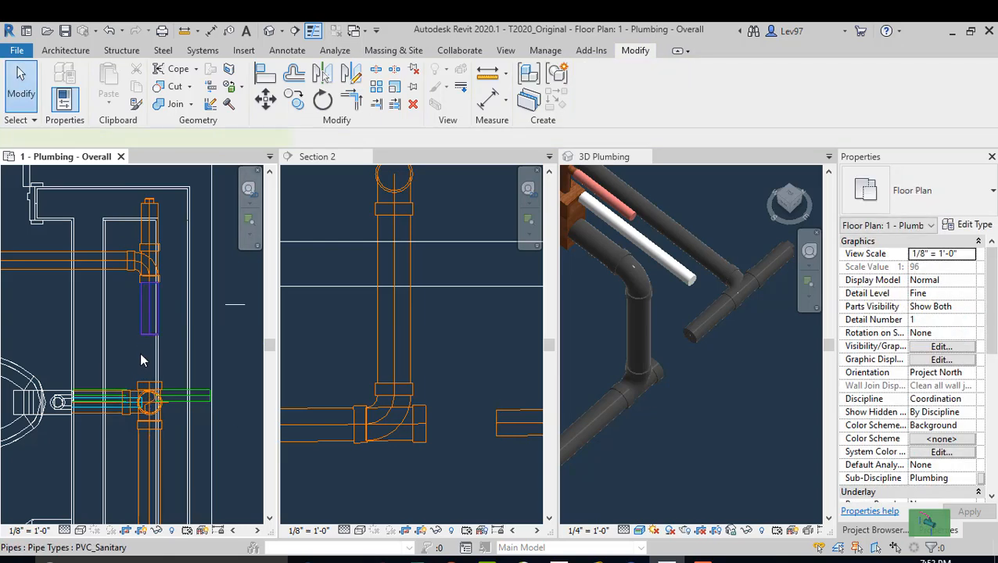
- Draw a 4" pipe from the open end of the 3" pipe straight towards the tee, stopping just short of it
click(148, 329)
right_click(150, 338)
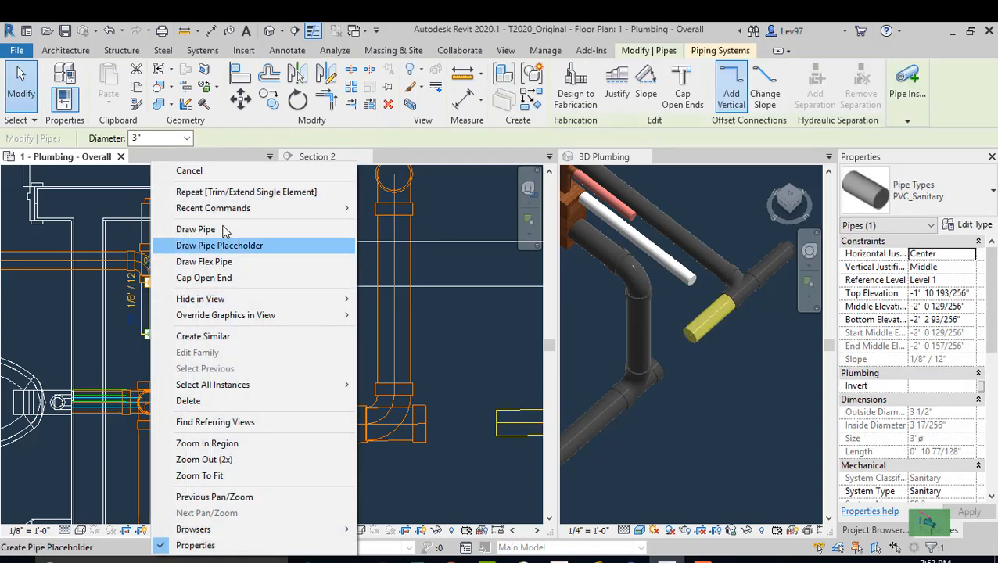
click(222, 229)
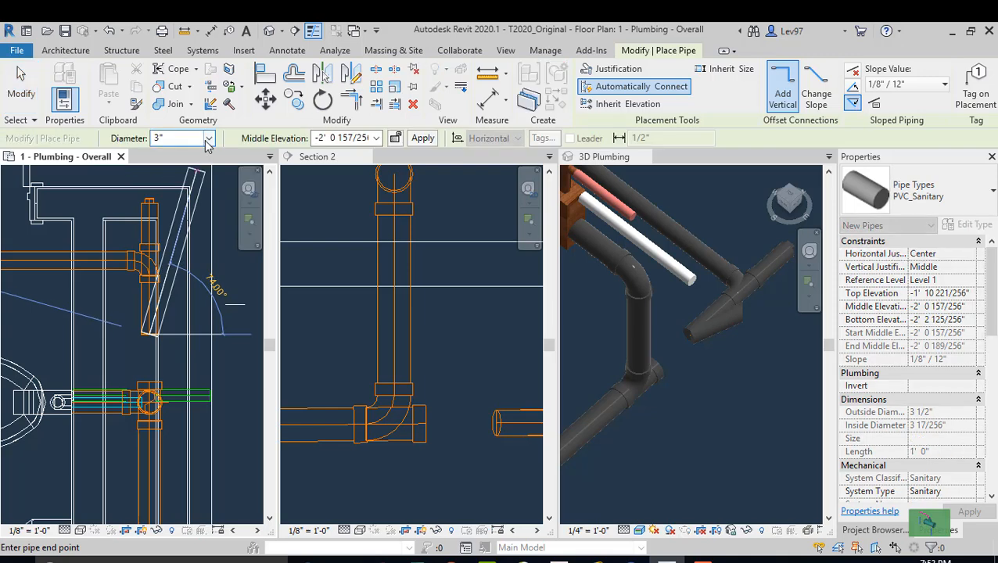
click(208, 138)
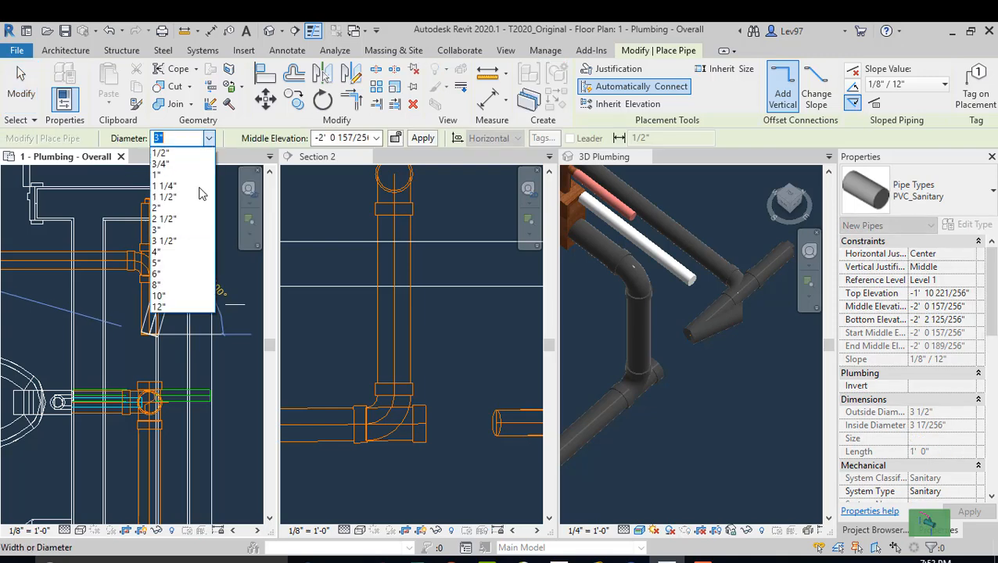
click(181, 252)
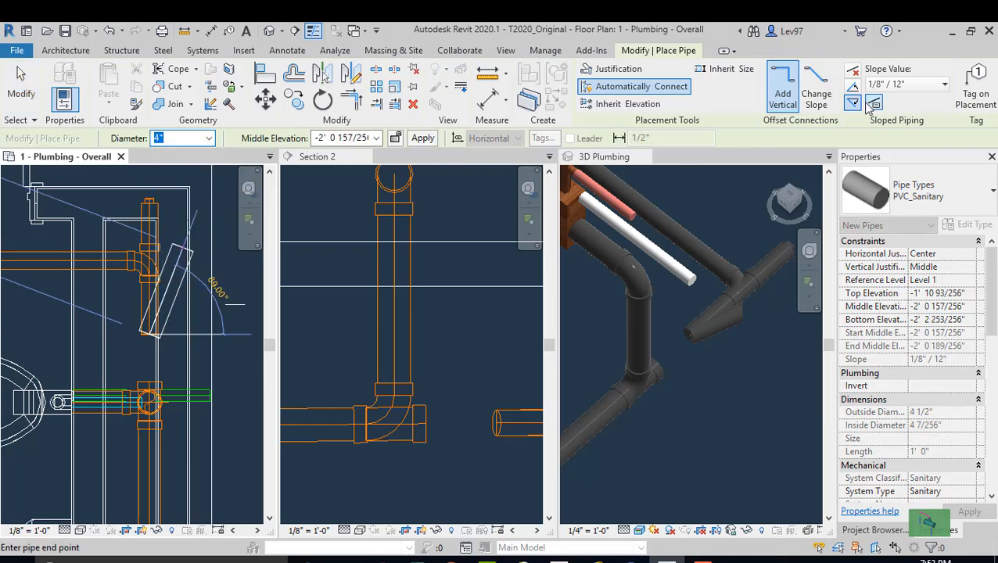
click(148, 369)
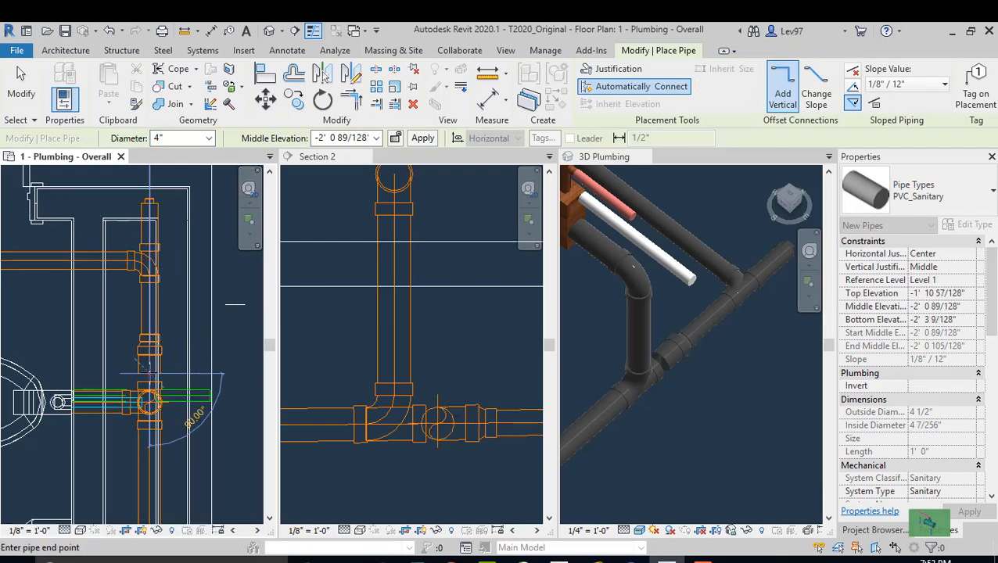
key(Escape)
key(Escape)
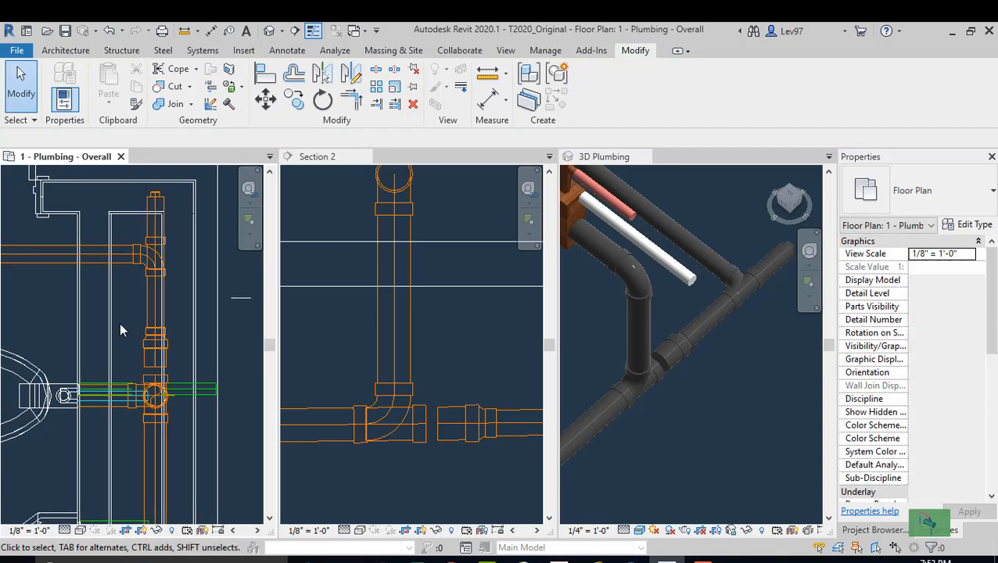
- Nudge the reducer and the short 4" pipe together up the run in the plumbing plan, close to the upper bend fitting
click(149, 343)
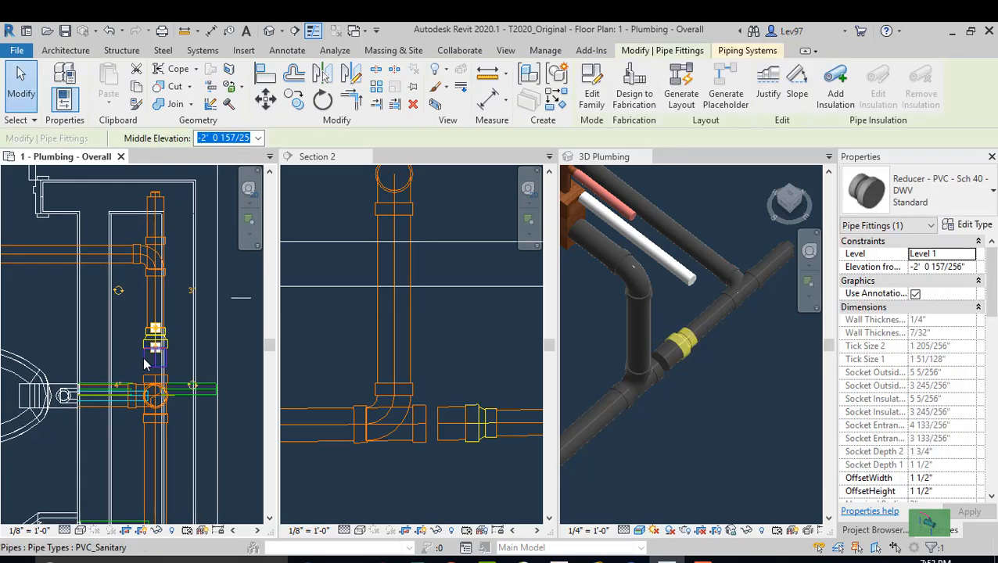
ctrl+click(145, 364)
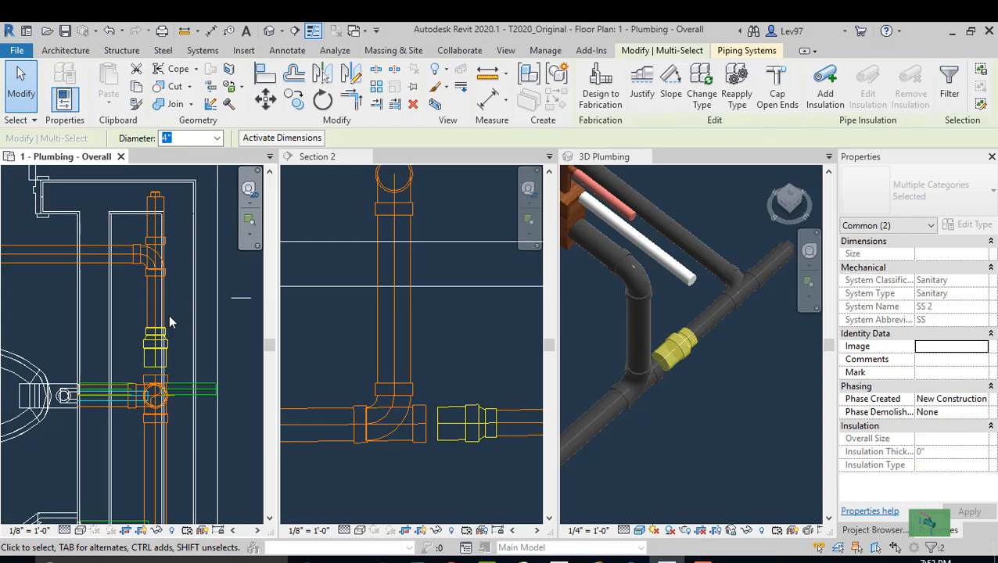
key(Up)
key(Up)
key(Up)
key(Up)
key(Up)
key(Up)
key(Up)
key(Up)
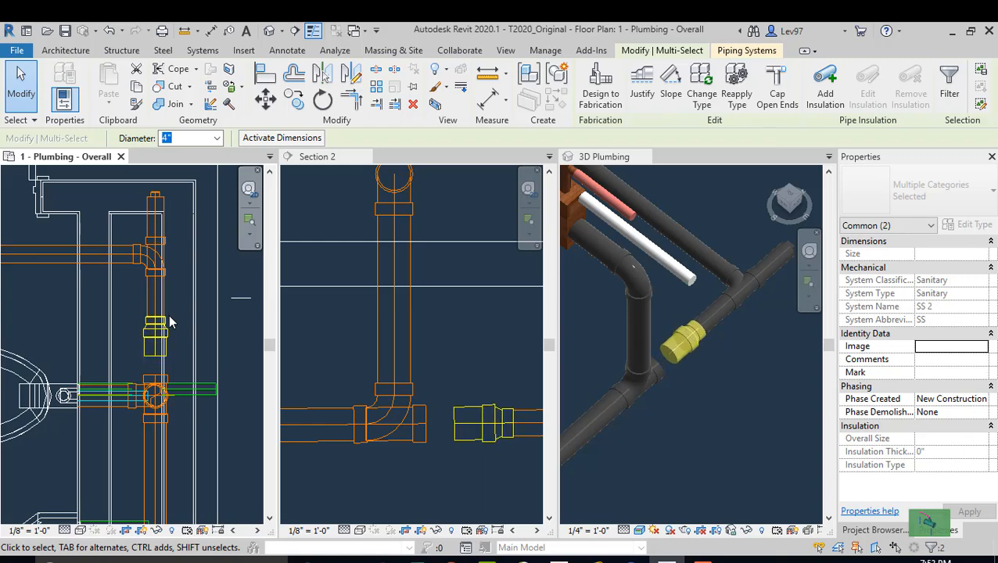
key(Up)
key(Up)
key(Up)
key(Up)
key(Up)
key(Up)
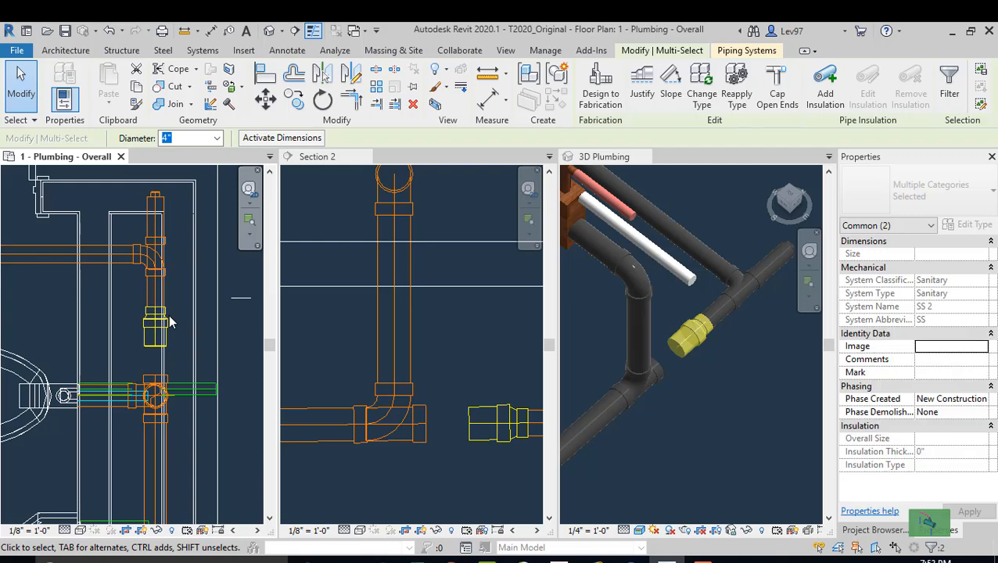
key(Up)
key(Up)
key(Up)
key(Up)
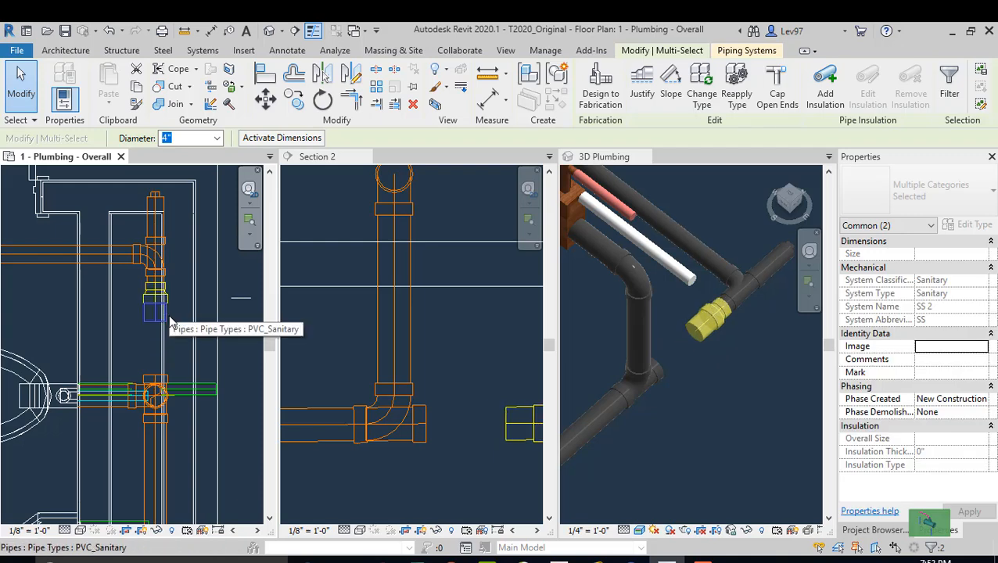
key(Escape)
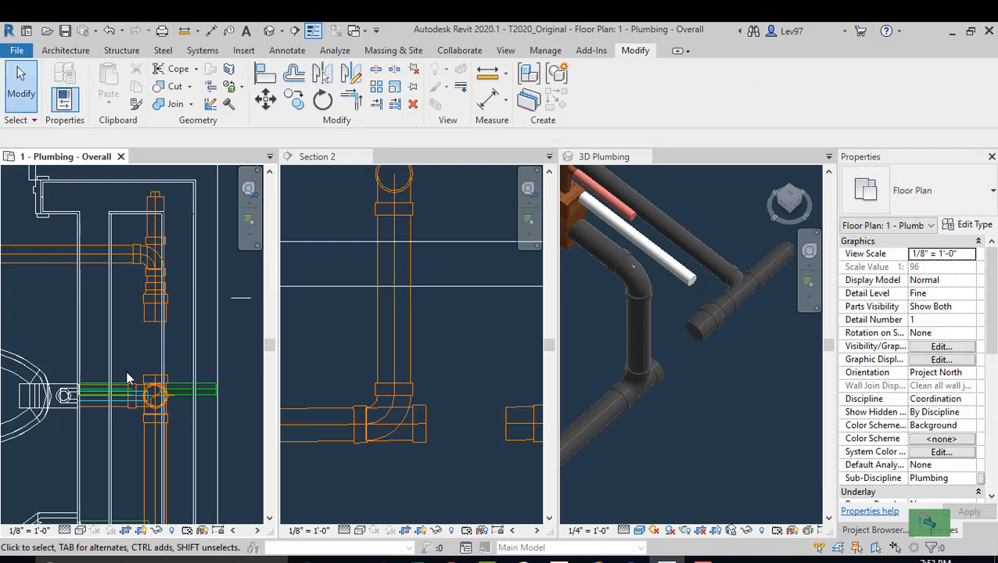
- Draw a 4" pipe in Section 2 from the tee's open end towards the reducer's pipe, sloping up at 1/8" / 12"
click(379, 473)
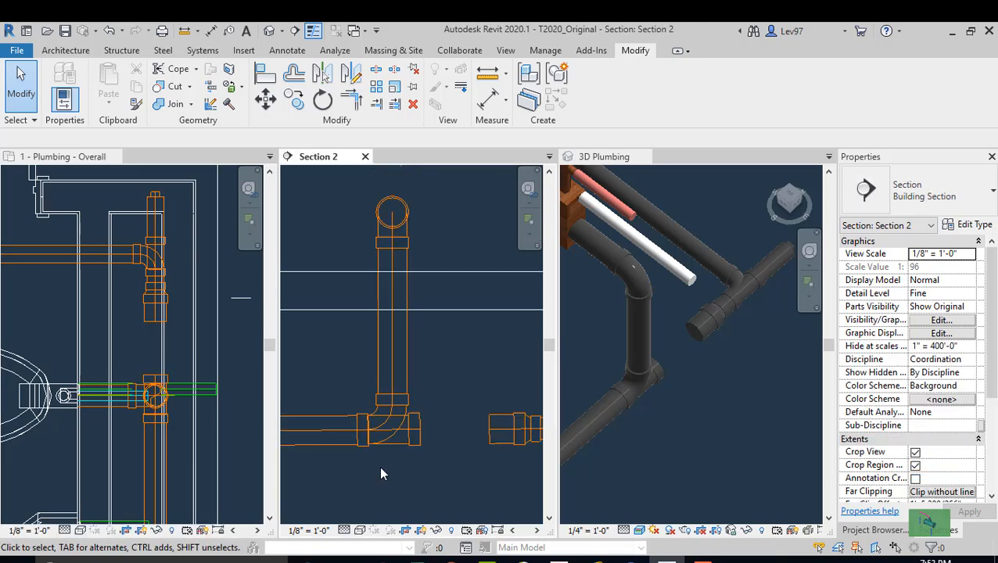
click(397, 448)
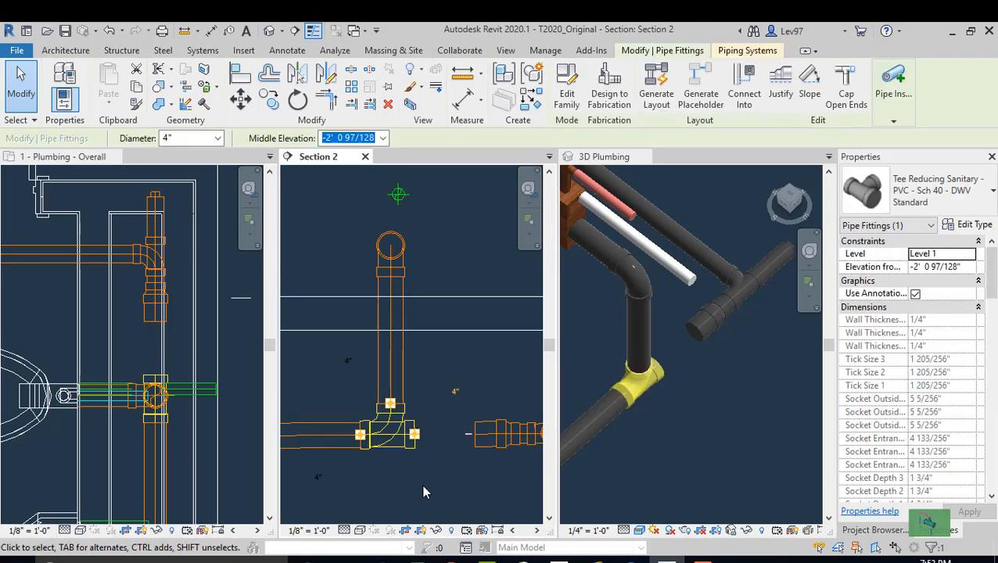
right_click(415, 439)
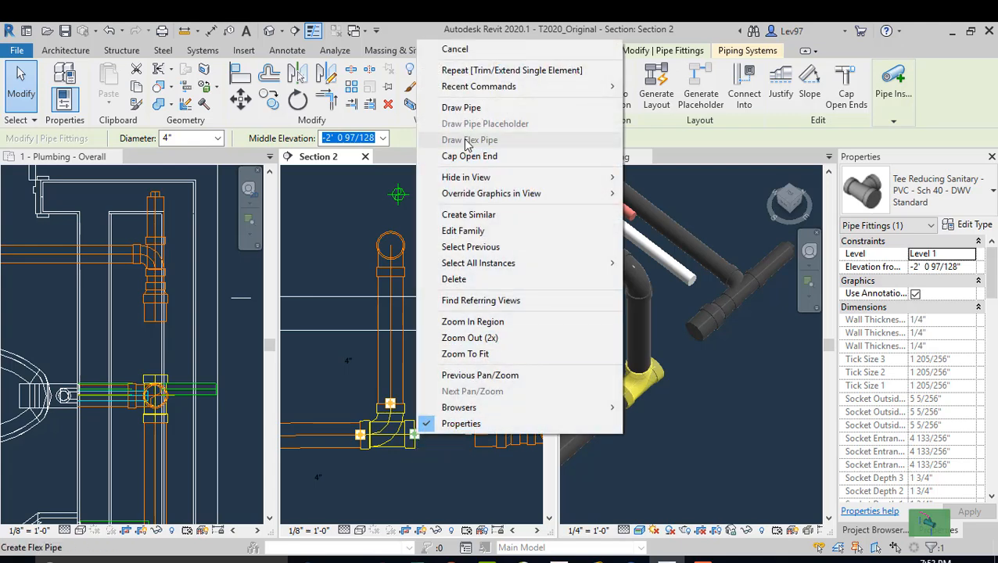
click(468, 107)
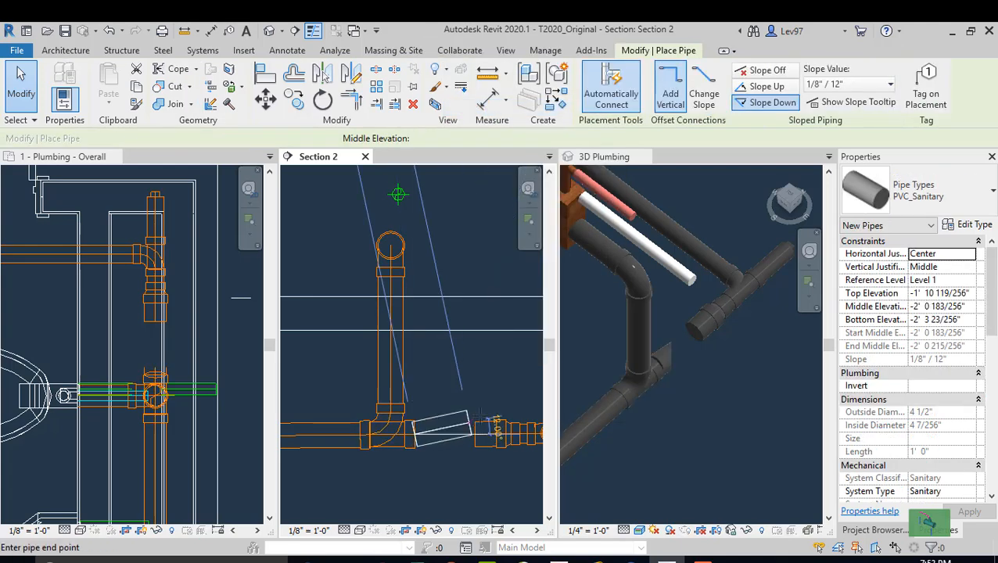
click(765, 86)
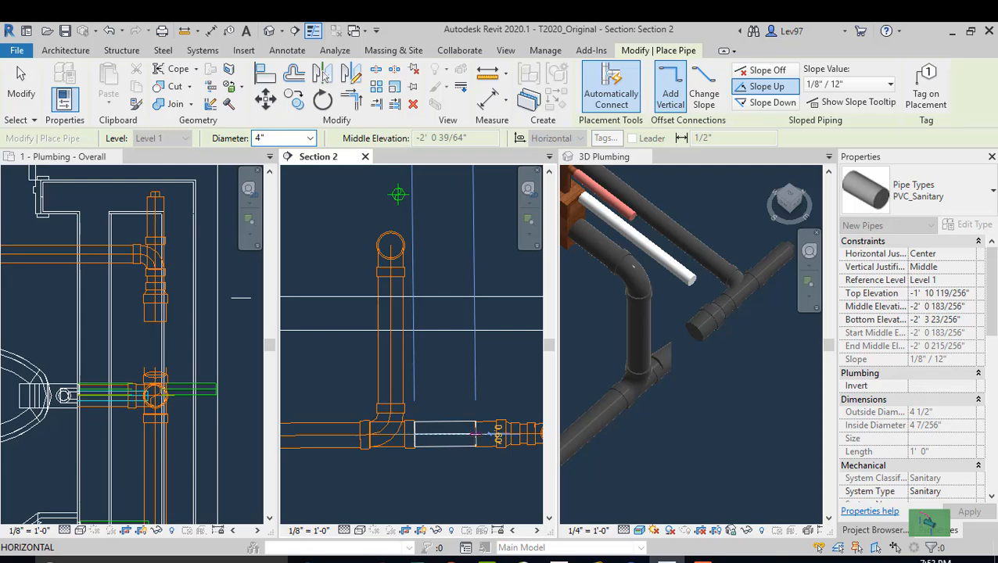
scroll(475, 433, up, 3)
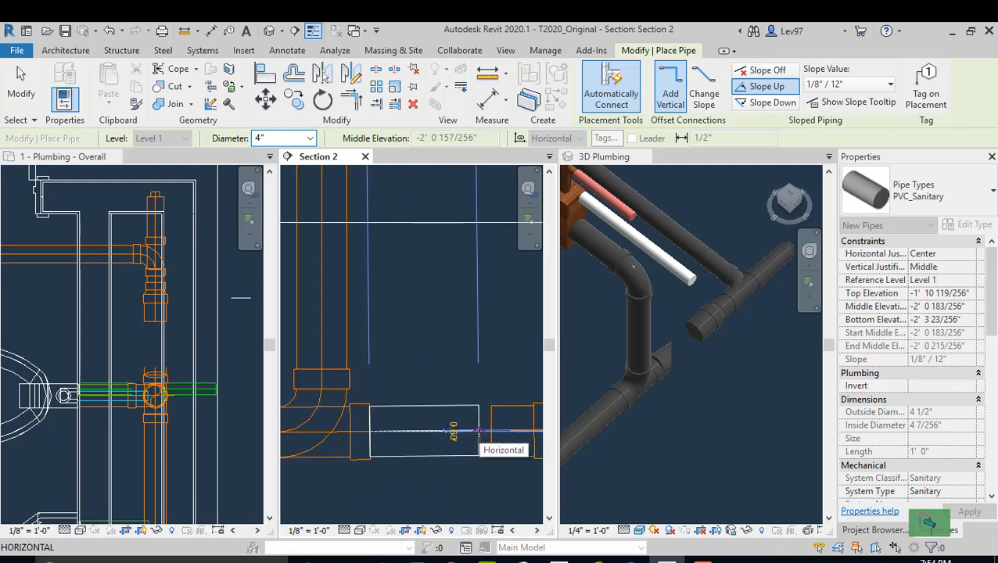
click(479, 431)
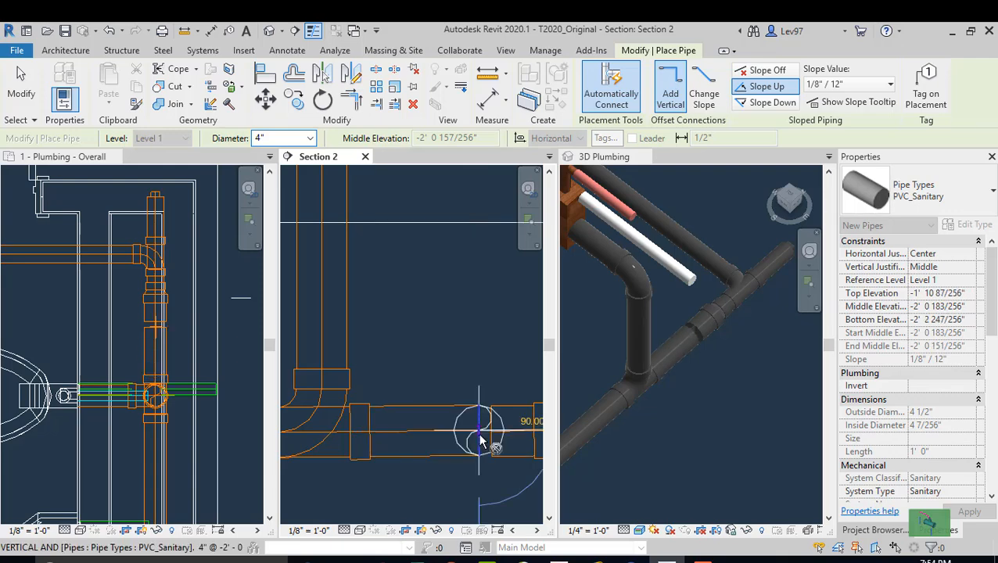
key(Escape)
key(Escape)
- Shorten the 4" pipe coming from the tee to about 9 1/4" in Section 2, keeping it along its own centerline
middle_drag(442, 473, 345, 508)
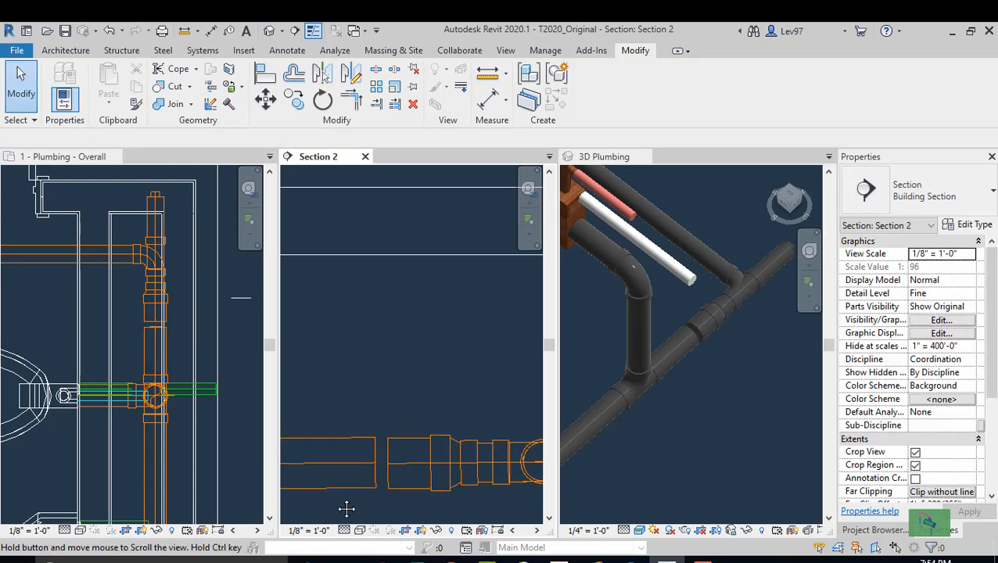
click(354, 462)
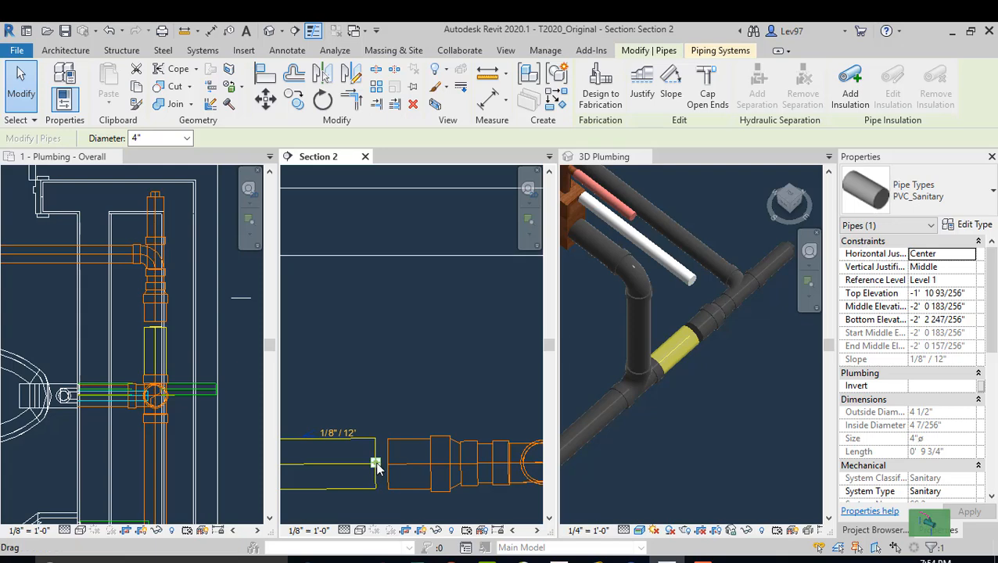
mouse_move(375, 465)
mouse_down()
mouse_move(387, 465)
mouse_move(366, 462)
mouse_up()
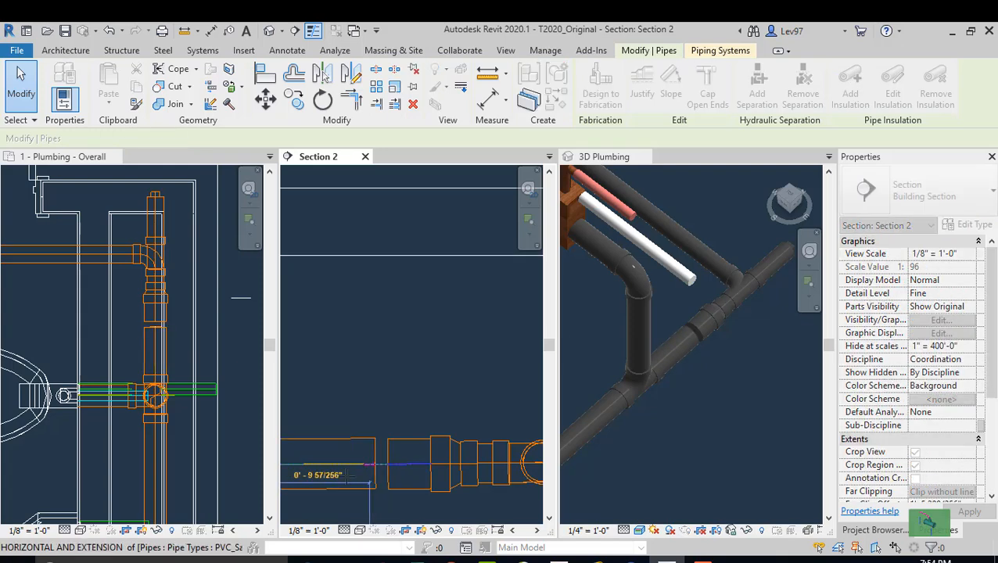
click(377, 483)
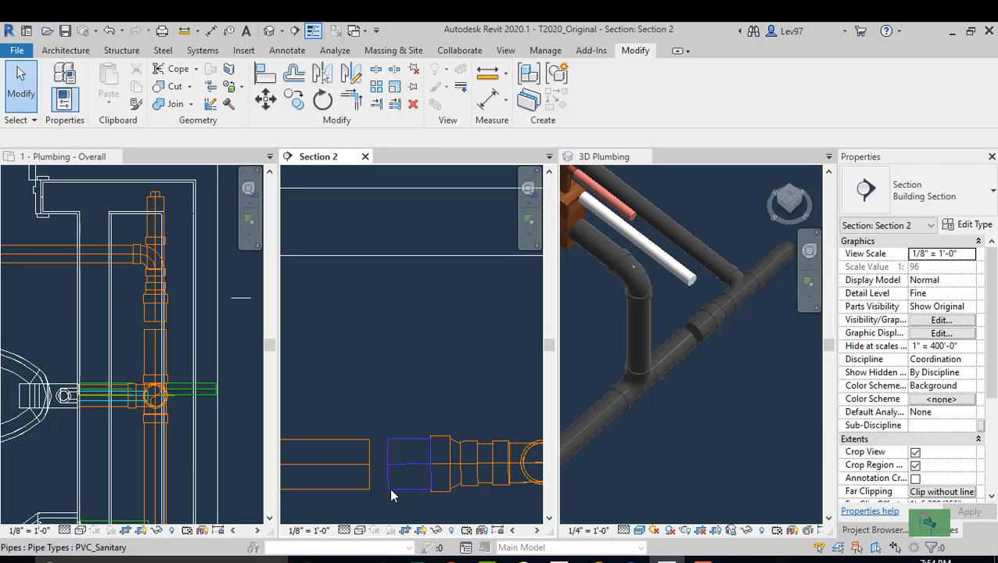
- Bridge the gap in Section 2 with a 4" pipe from the reducer's pipe to the tee's pipe, using Slope Down at 1/8" / 12"
click(390, 491)
right_click(388, 465)
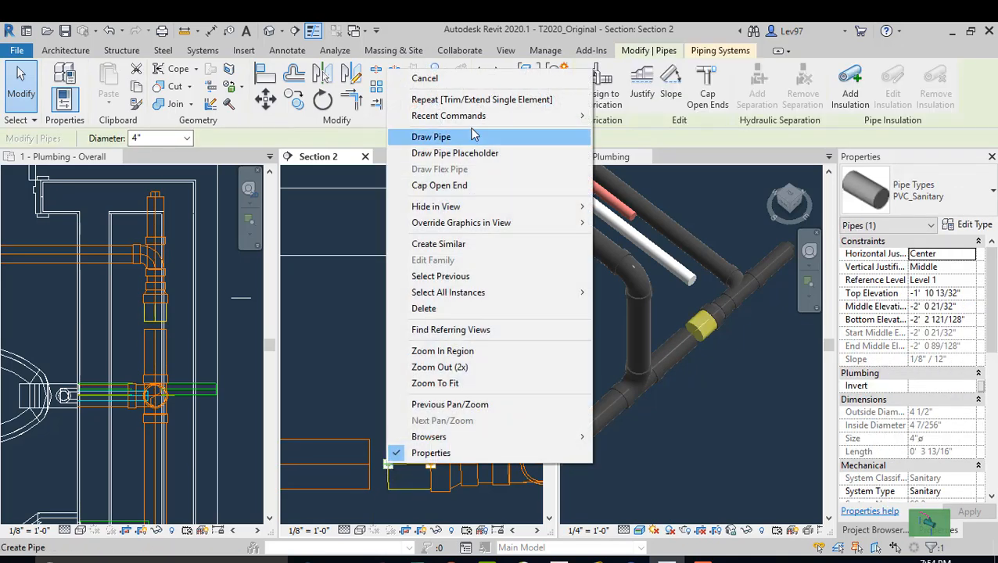
click(445, 137)
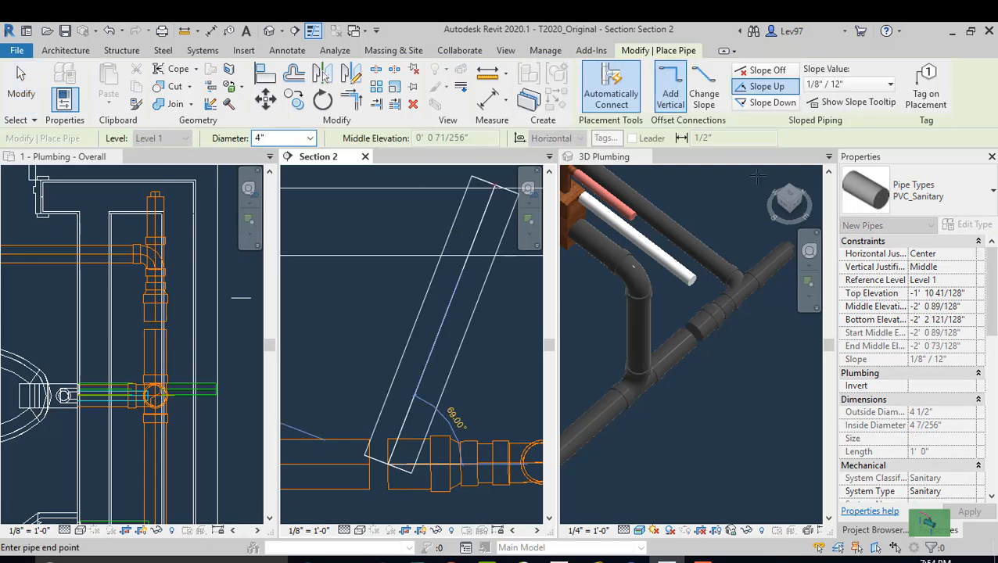
click(769, 103)
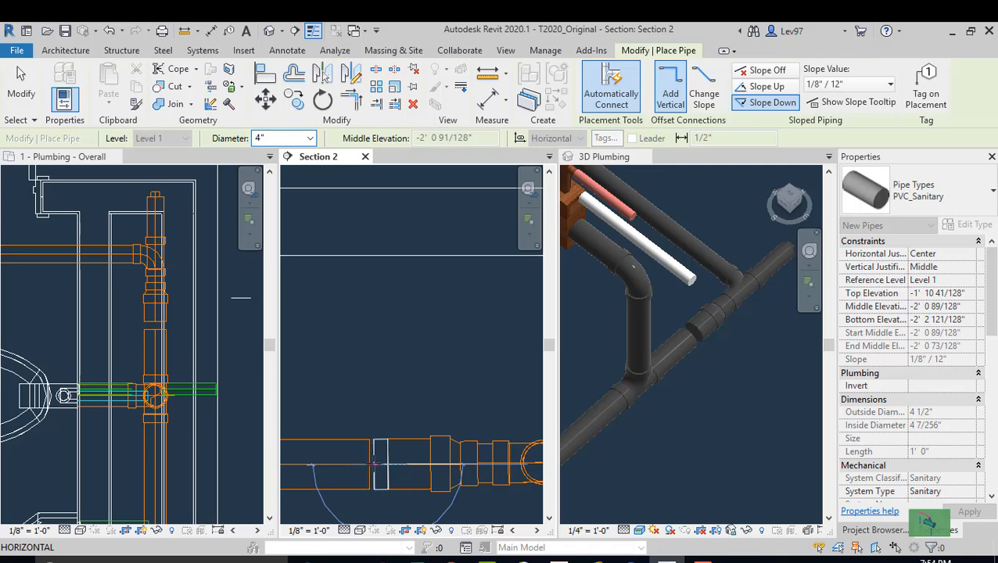
click(379, 466)
key(Escape)
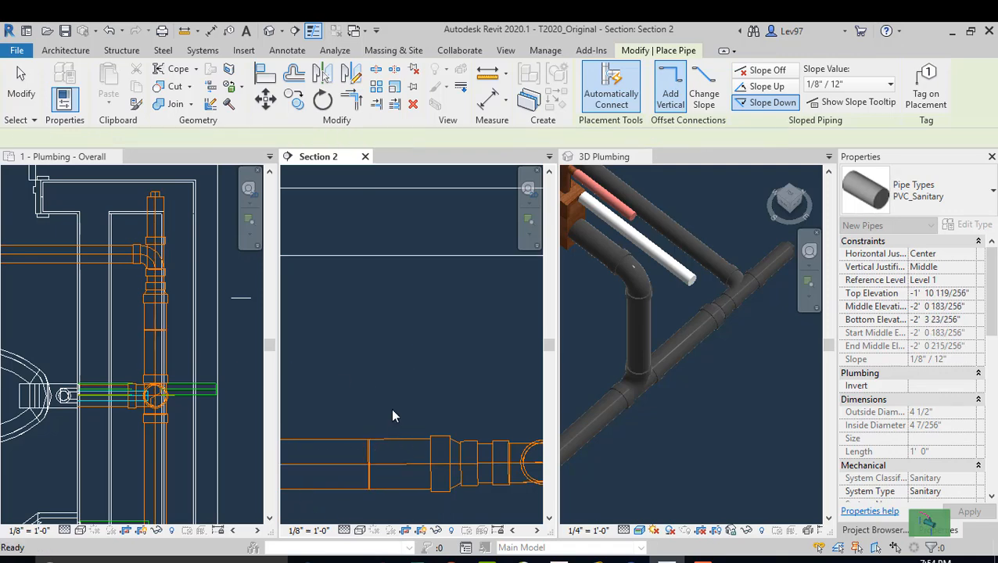
key(Escape)
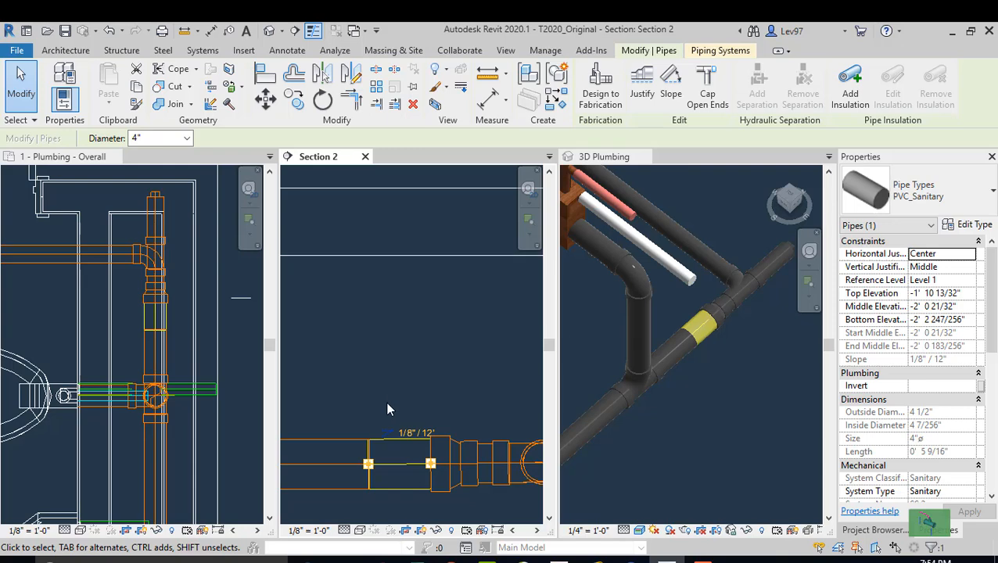
- Delete the 4" pipe piece beside the reducer, and undo back to before the gap was bridged
key(Delete)
scroll(356, 363, down, 3)
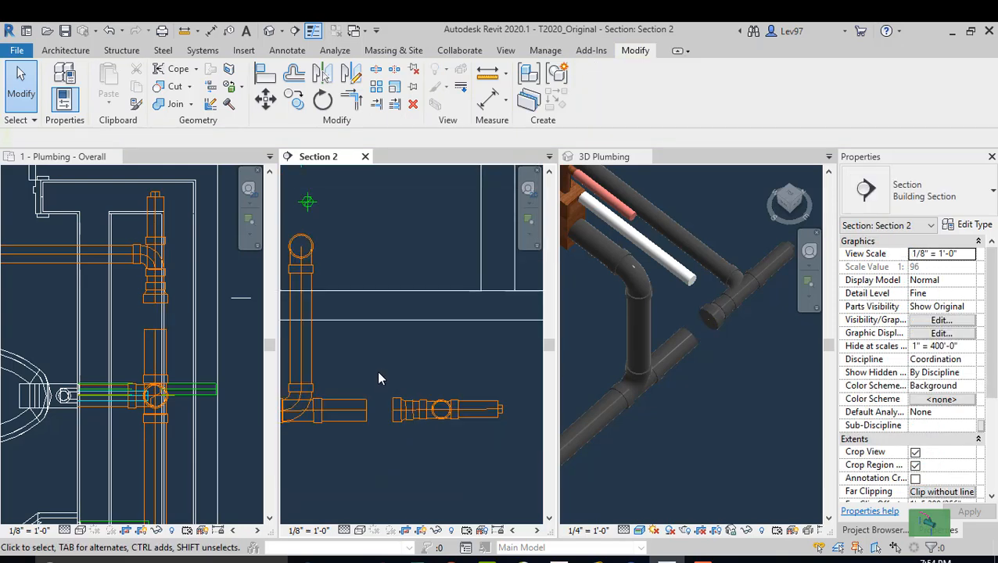
middle_drag(378, 372, 388, 378)
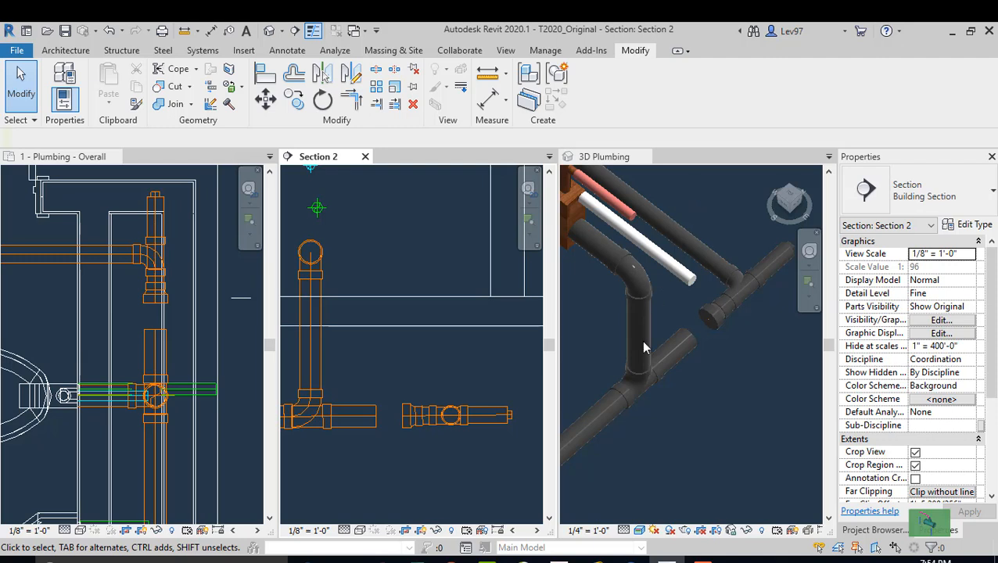
click(110, 32)
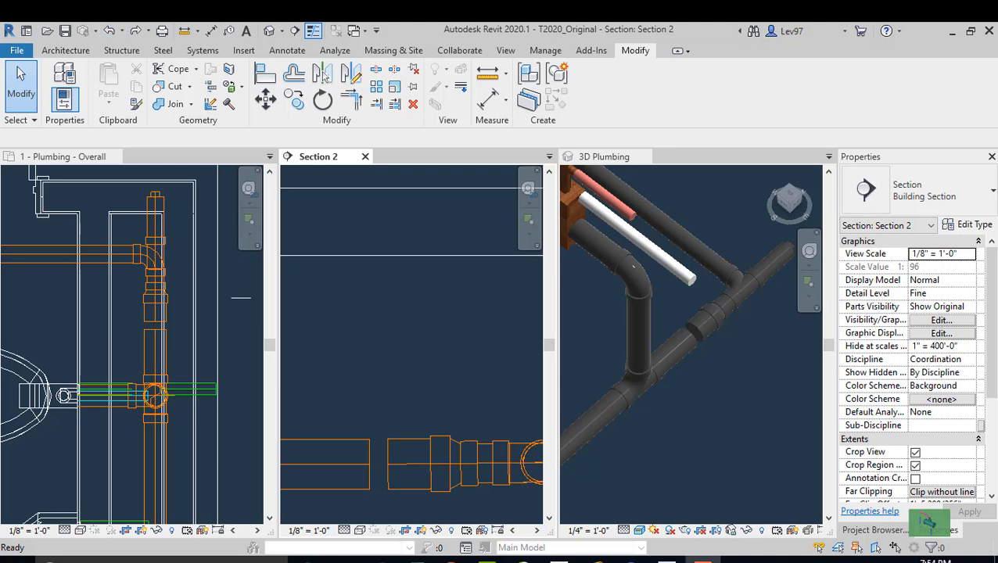
- Align the 4" pipe at the reducer with the centerline of the tee's 4" pipe in the floor plan
click(125, 356)
scroll(125, 355, up, 2)
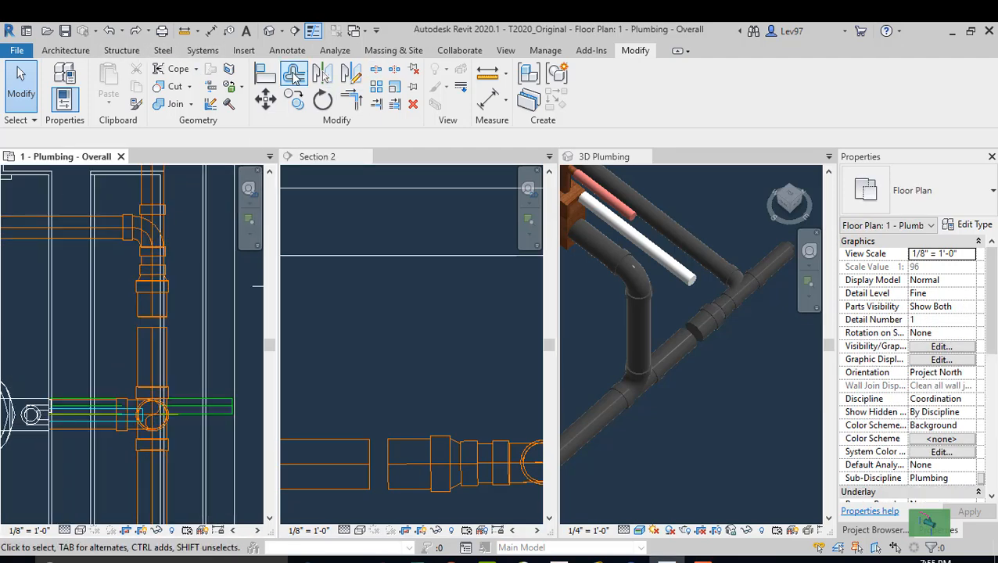
click(265, 74)
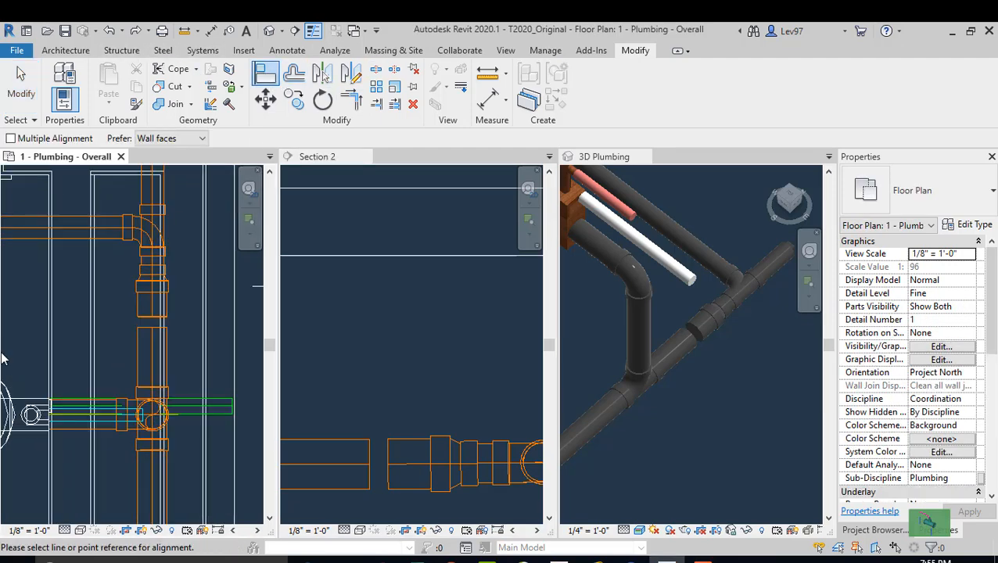
click(154, 359)
click(153, 309)
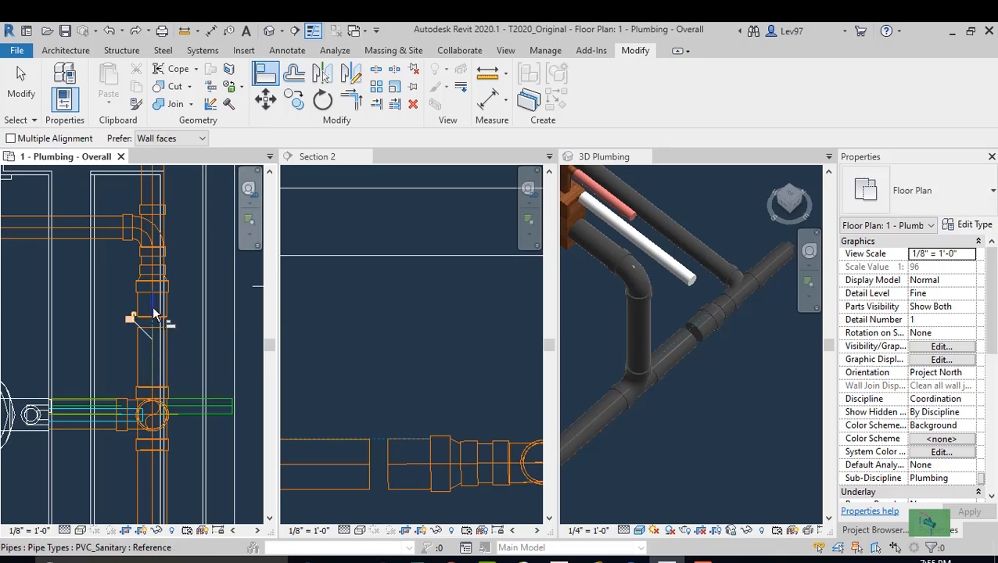
key(Escape)
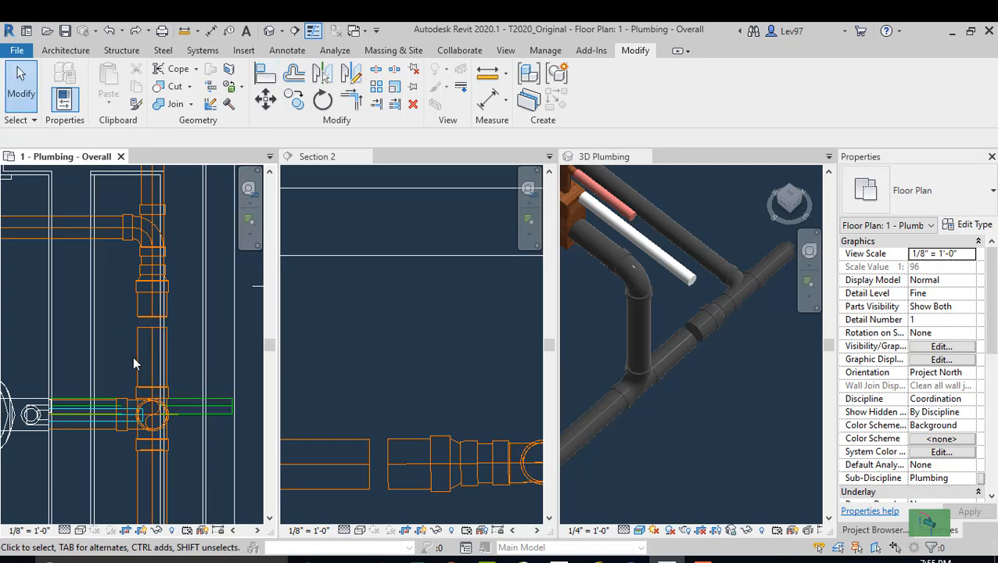
- Extend the tee's 4" pipe in the floor plan up to the reducer's pipe so the two connect
click(142, 344)
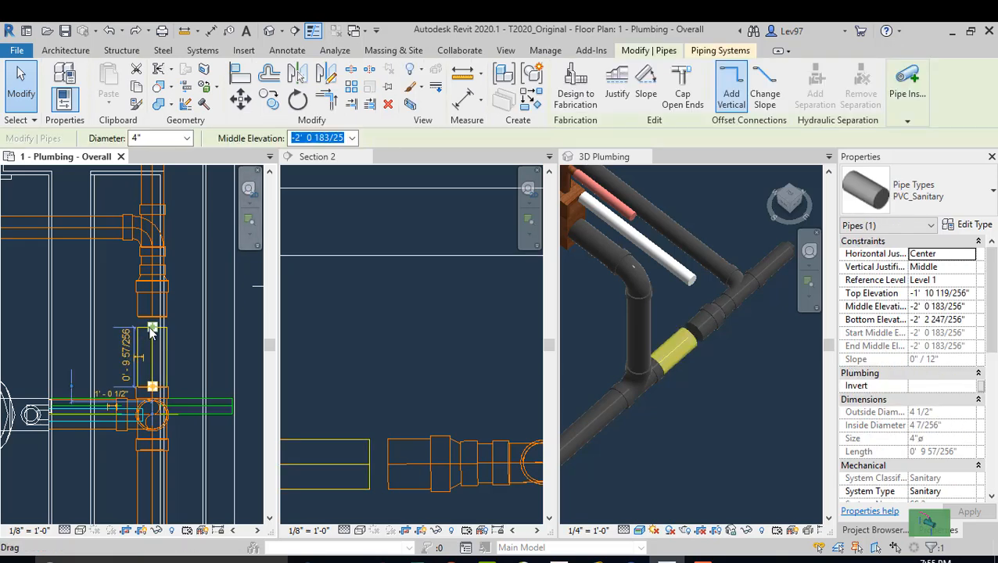
drag(153, 332, 154, 316)
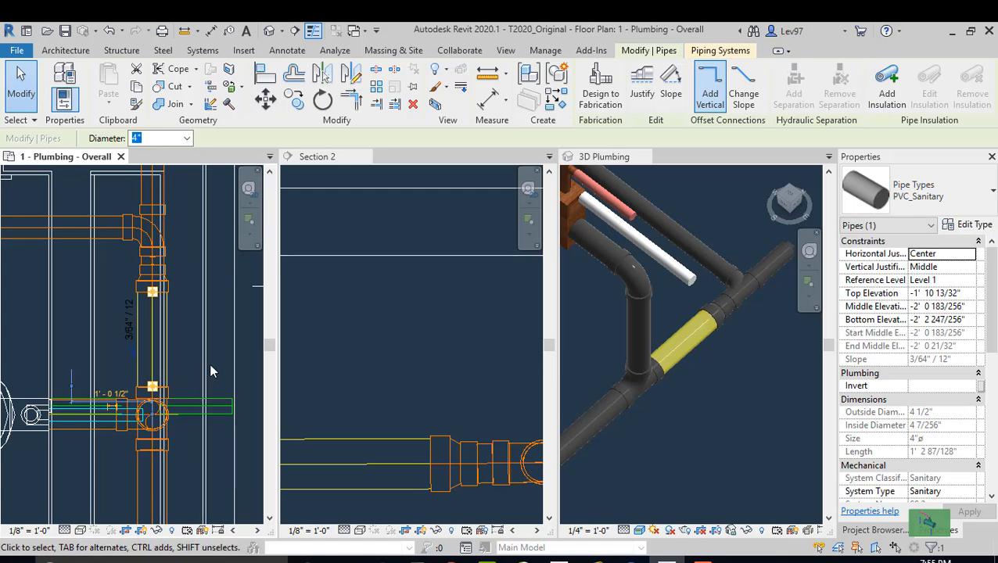
key(Escape)
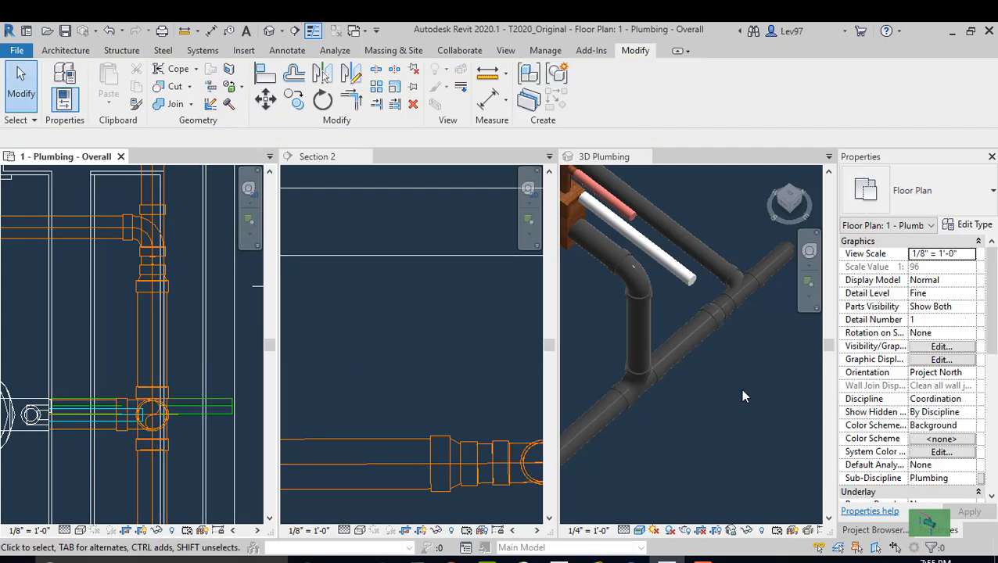
- Examine the properties of the 4" main pipe on the other side of the tee, including its fixture units, and its open end in plan and Section 2
click(602, 437)
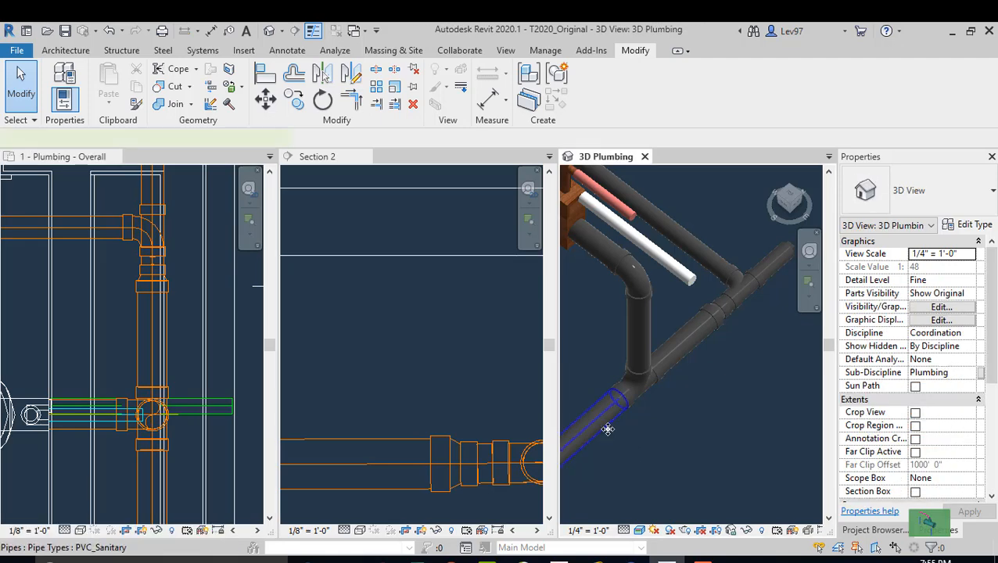
click(614, 435)
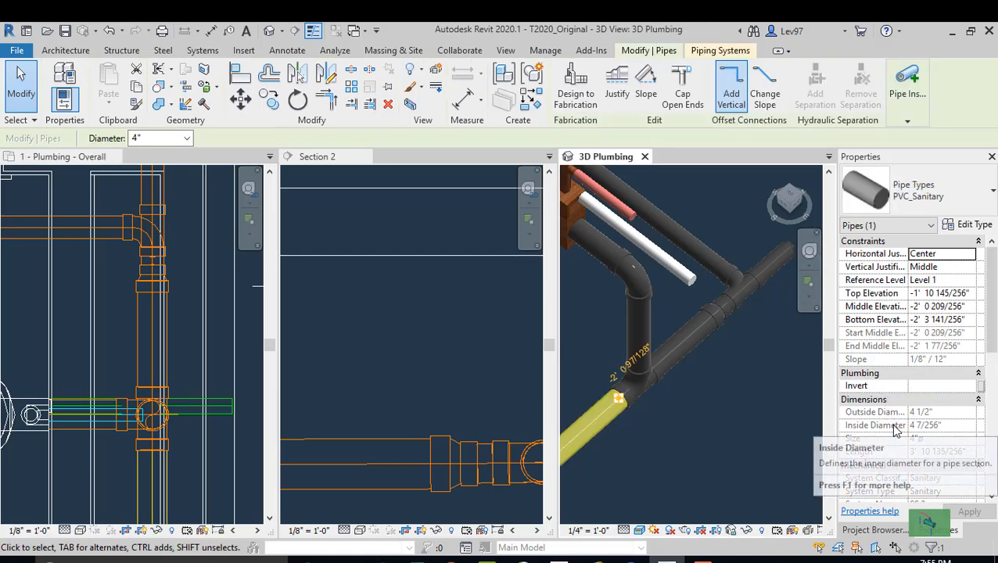
scroll(899, 373, down, 3)
scroll(899, 373, down, 9)
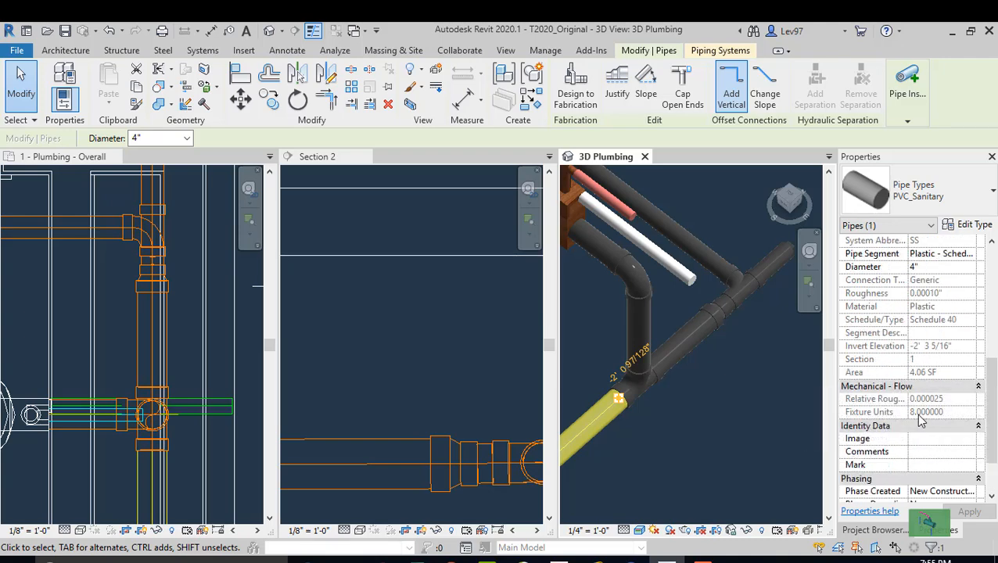
click(437, 366)
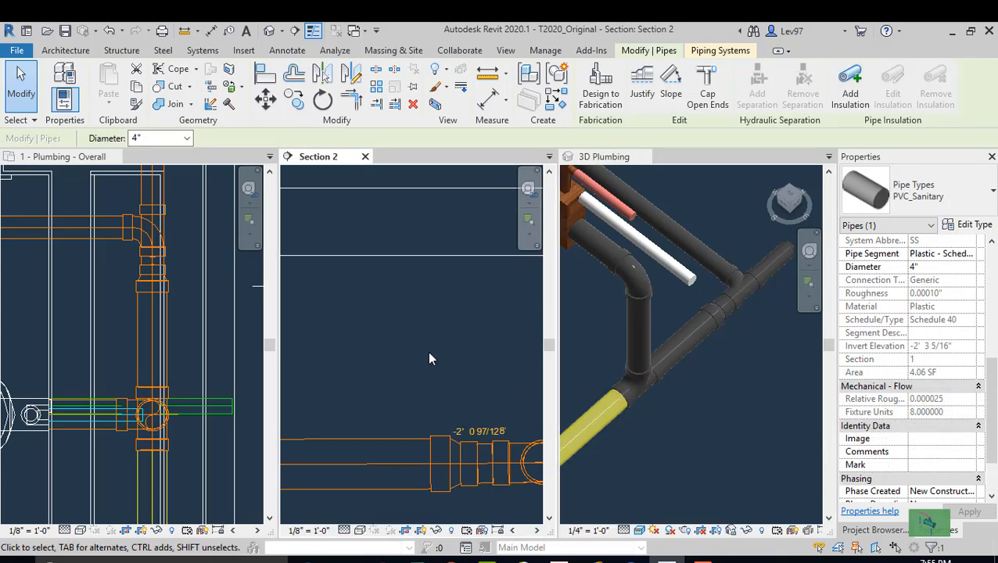
middle_drag(725, 353, 615, 424)
scroll(115, 332, down, 5)
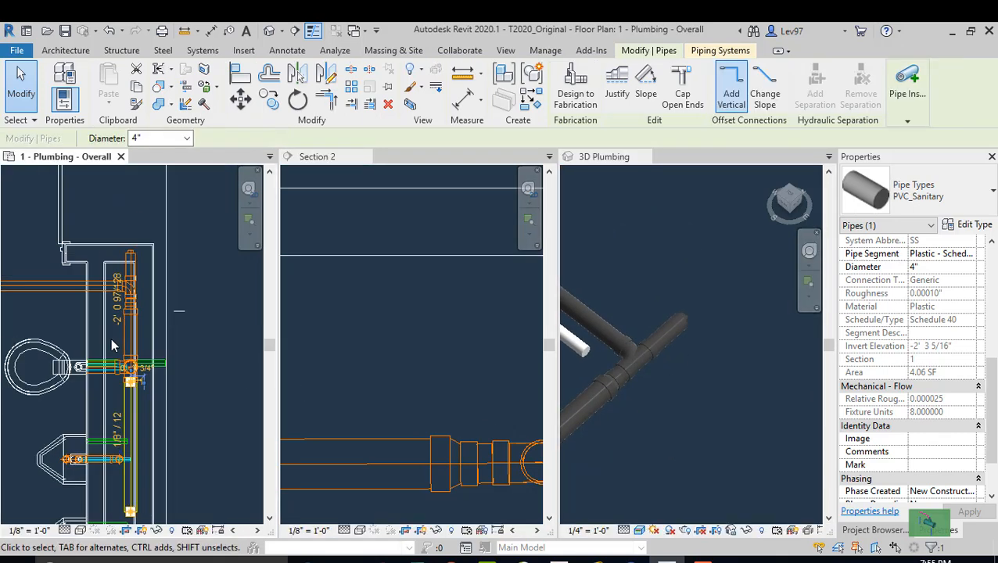
middle_drag(173, 382, 205, 332)
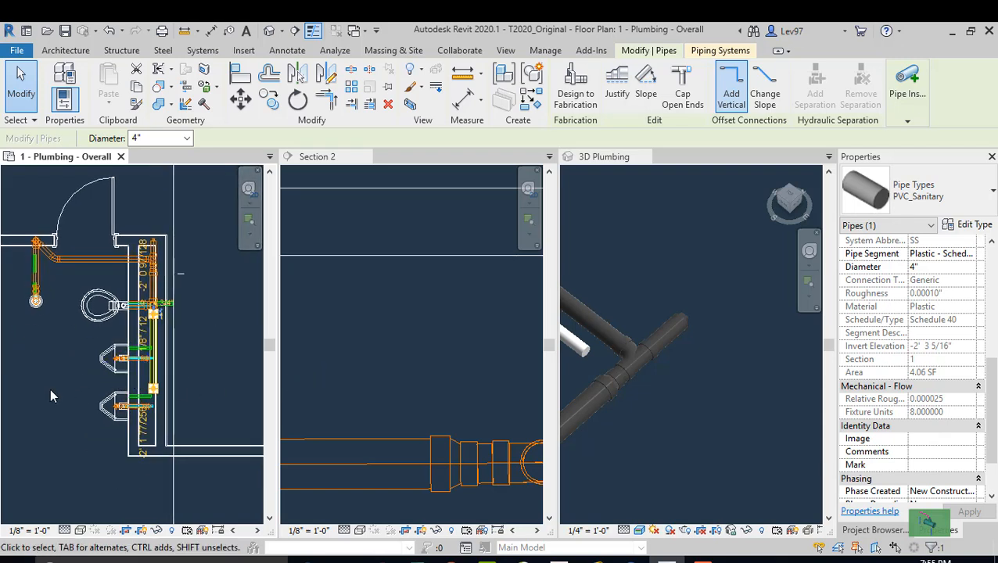
scroll(389, 361, down, 4)
scroll(388, 359, down, 6)
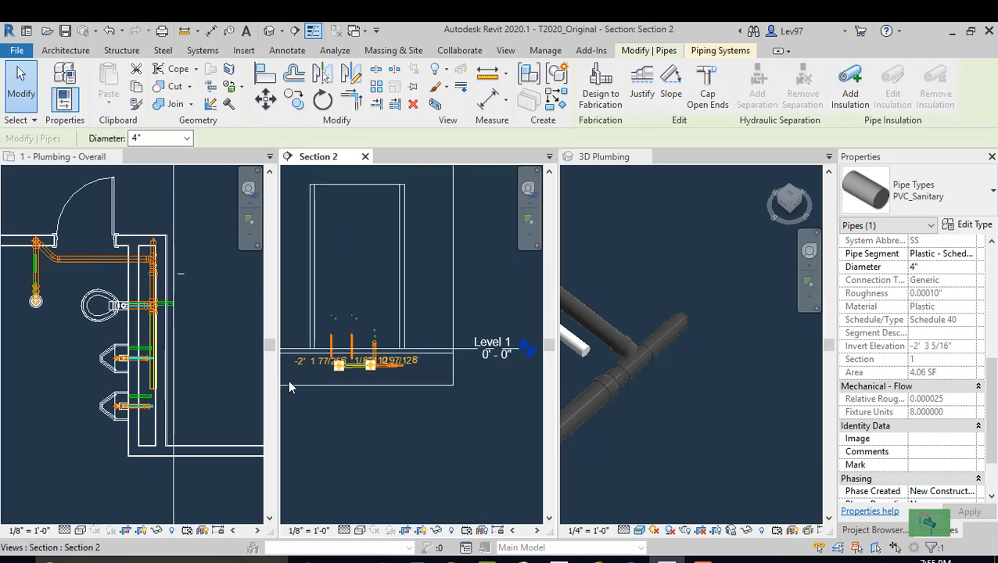
middle_drag(296, 384, 356, 394)
scroll(385, 374, up, 5)
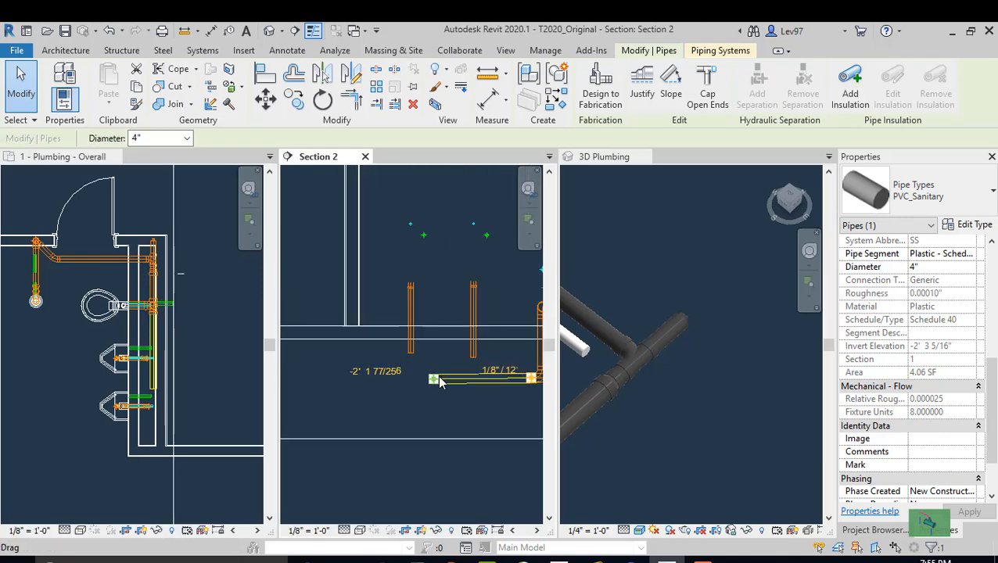
- Draw a horizontal detail line about 1' - 10" long in the floor plan, beyond the open end of the main pipe and outside the room
click(51, 456)
middle_drag(51, 460, 75, 443)
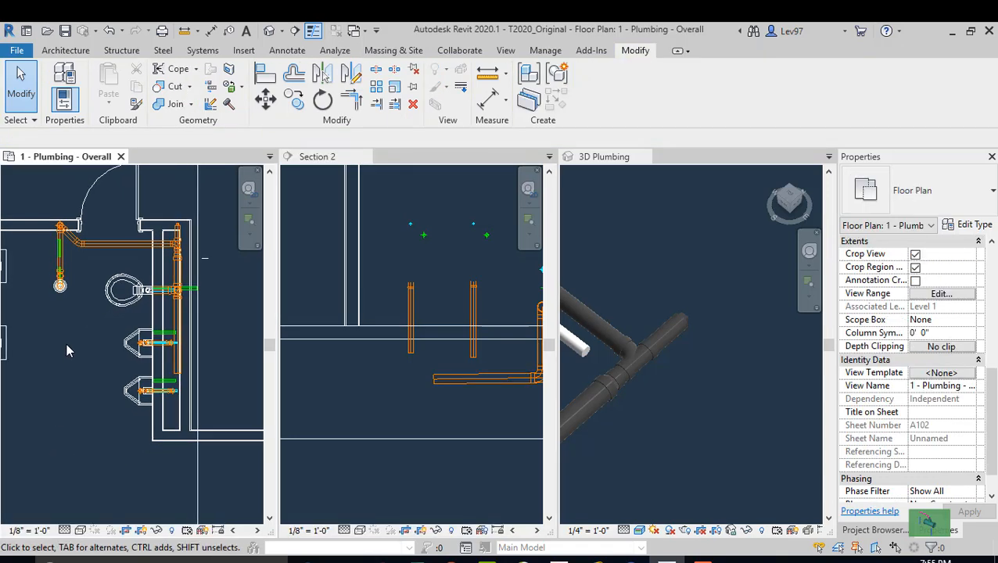
key(d)
key(l)
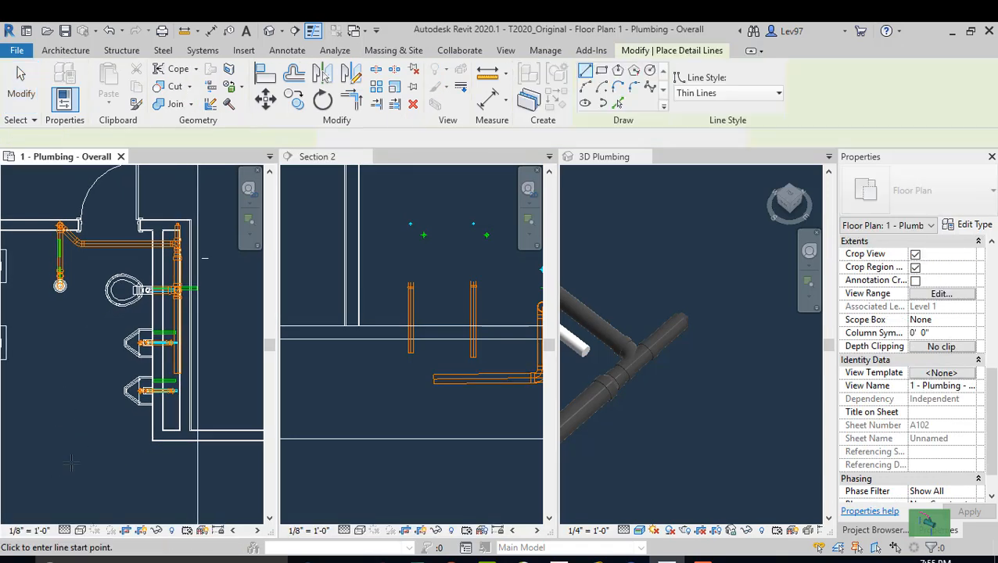
click(74, 482)
click(109, 482)
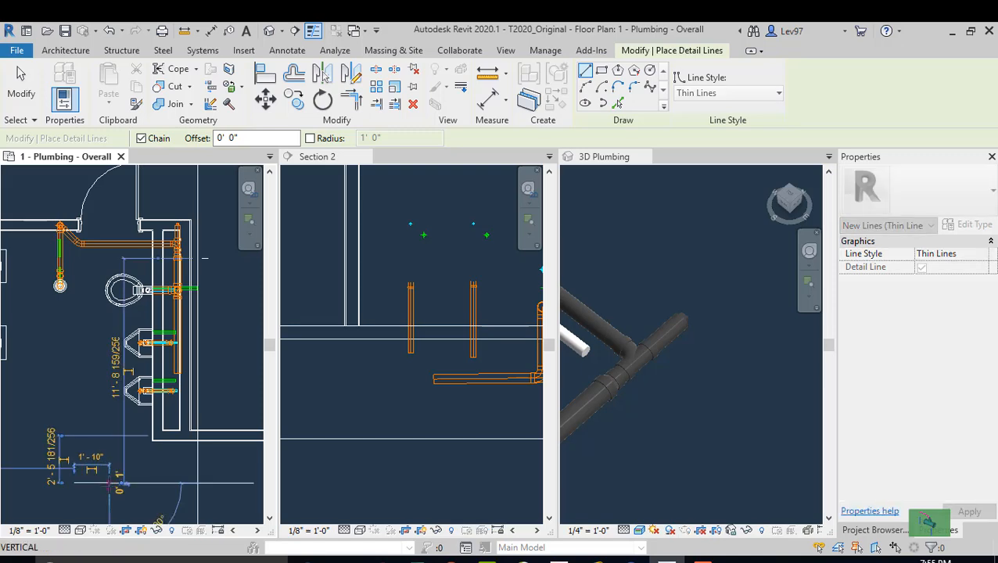
key(Escape)
key(Escape)
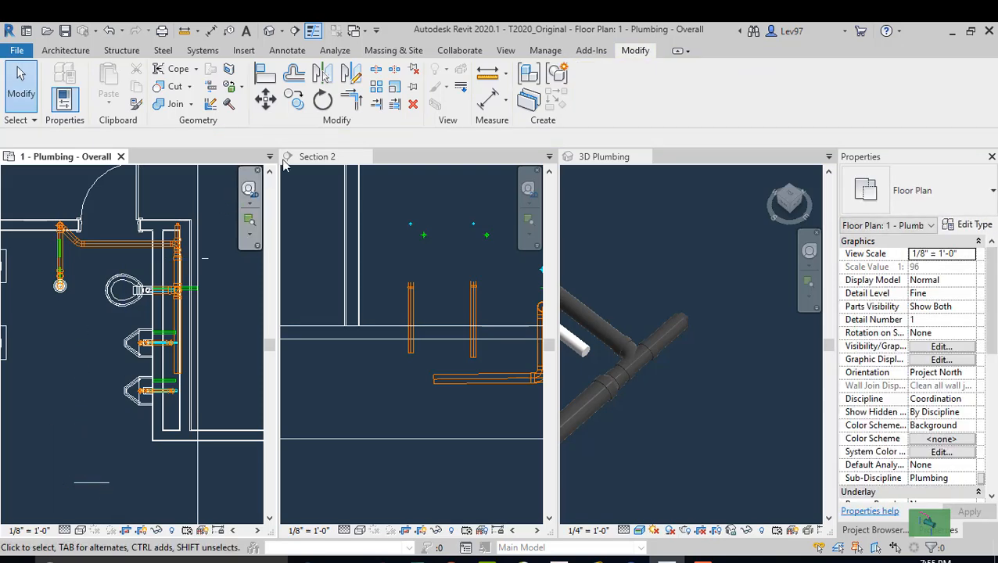
- Extend the 4" main pipe past the urinals to the detail line, and delete the line
click(379, 105)
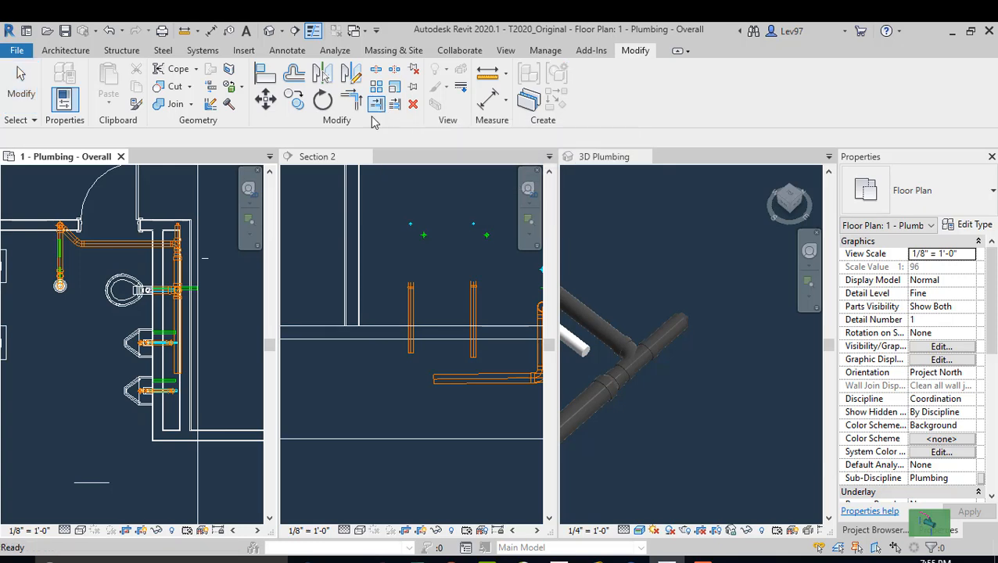
click(85, 486)
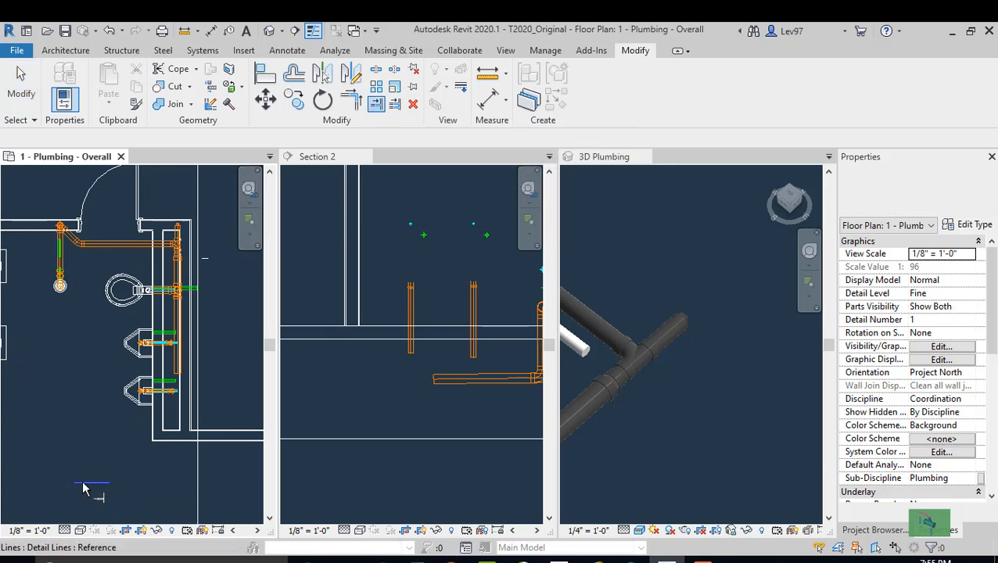
click(177, 361)
key(Escape)
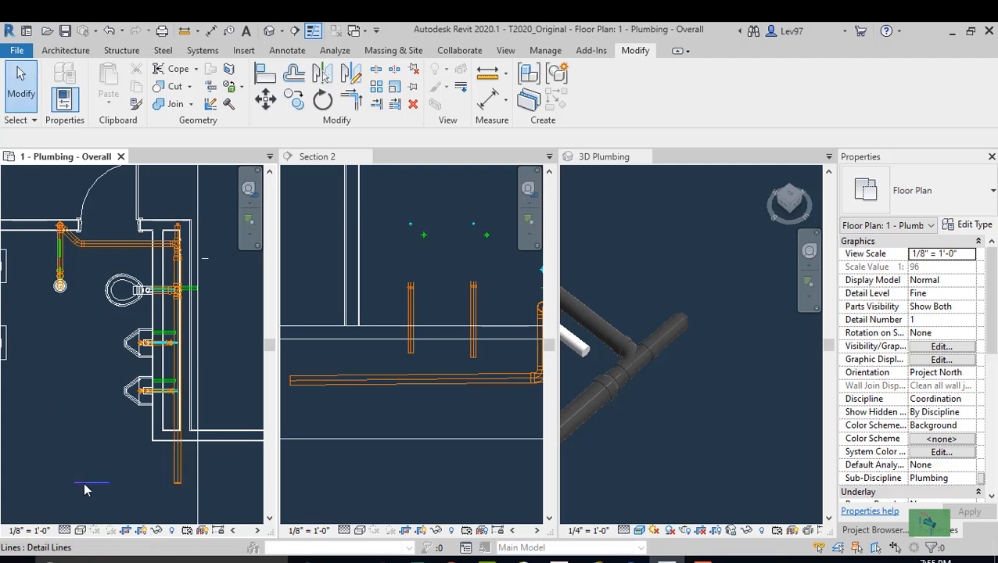
click(85, 483)
key(Delete)
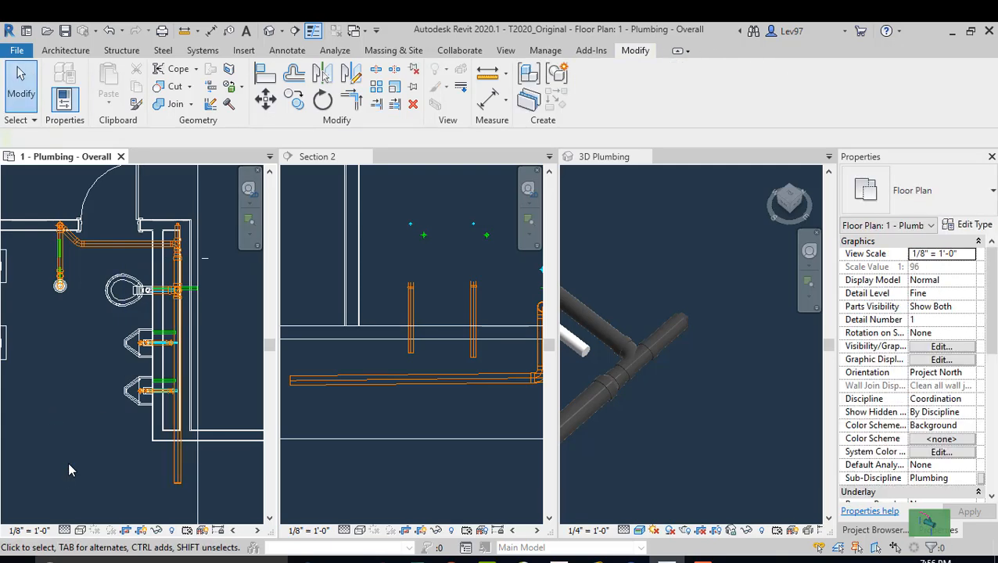
- Rotate the Section 2 line 90° about a point on it, and move it to just below the upper urinal in the floor plan
click(200, 202)
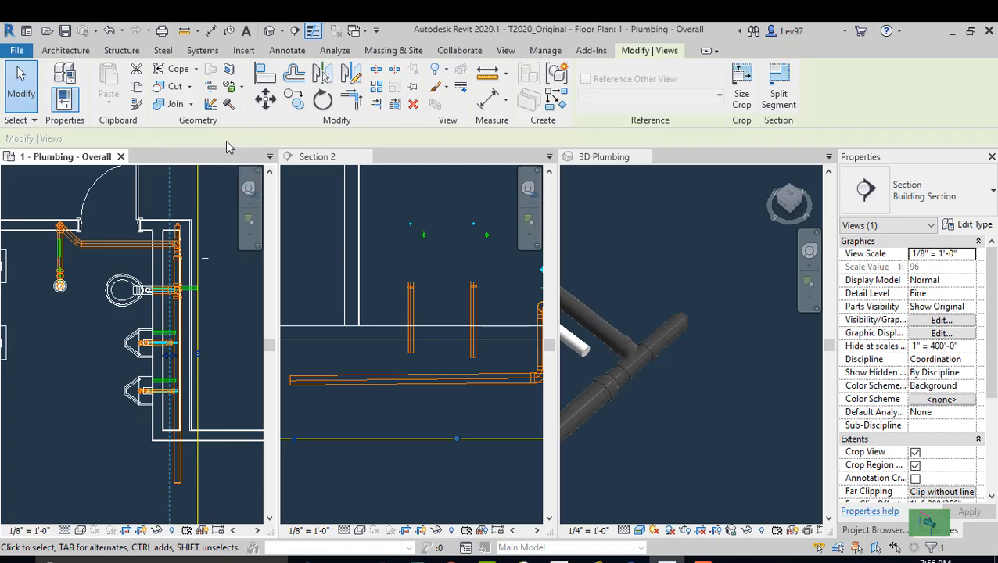
click(322, 100)
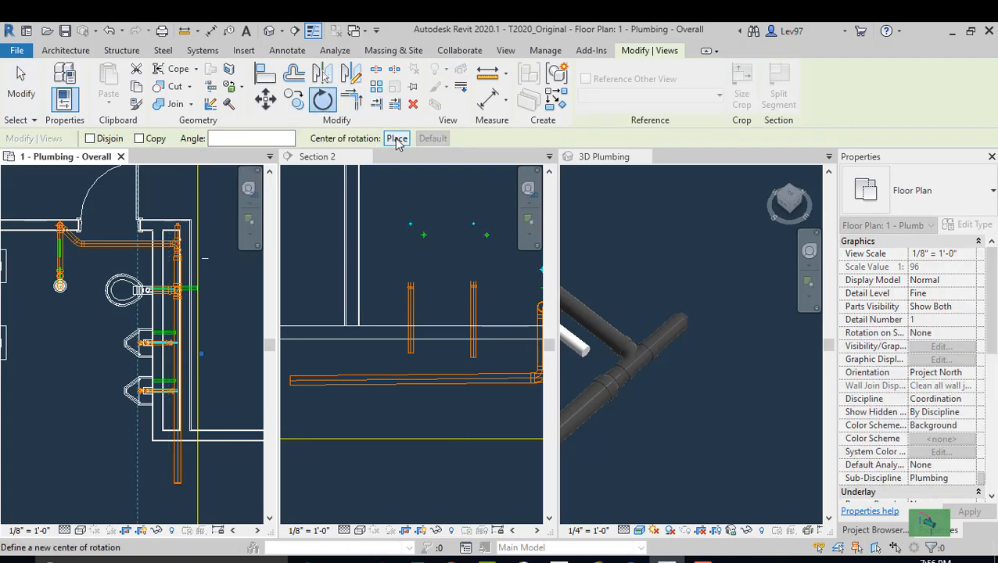
click(396, 138)
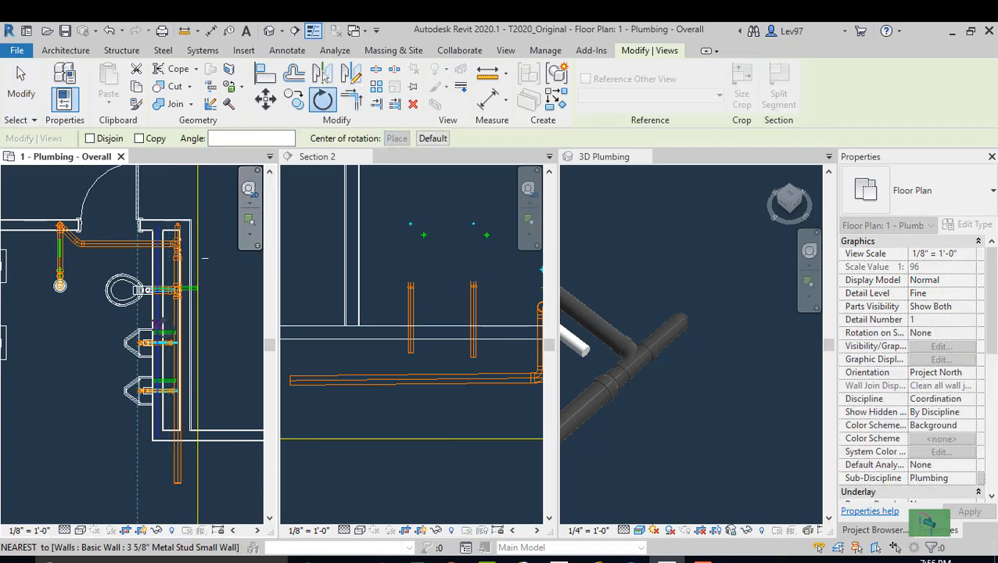
click(198, 317)
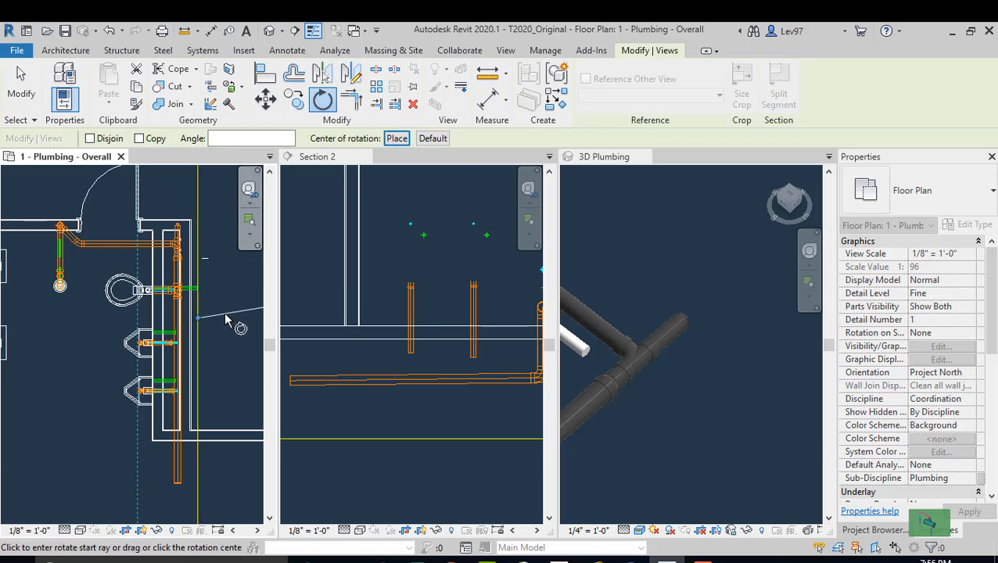
click(232, 327)
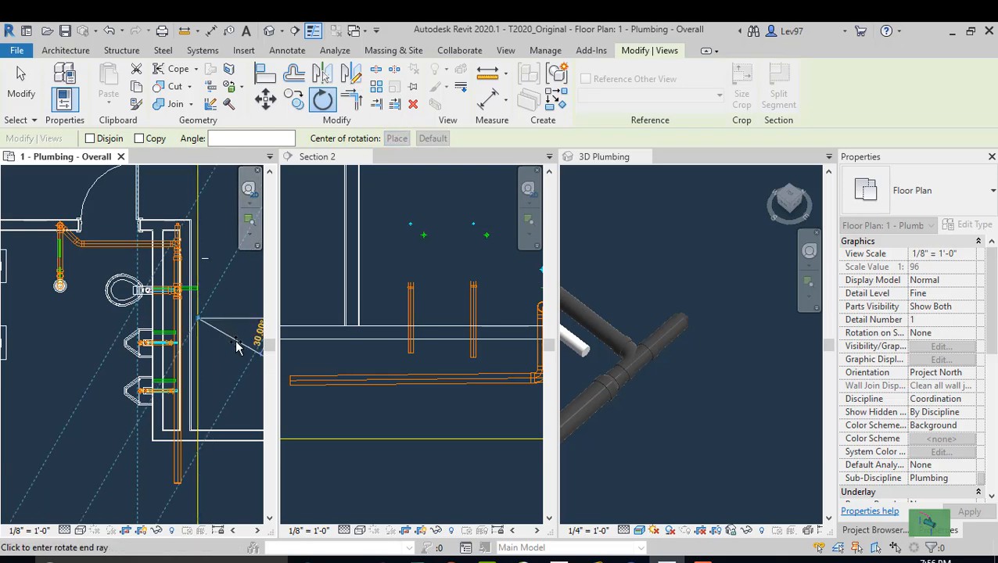
text(90)
key(Return)
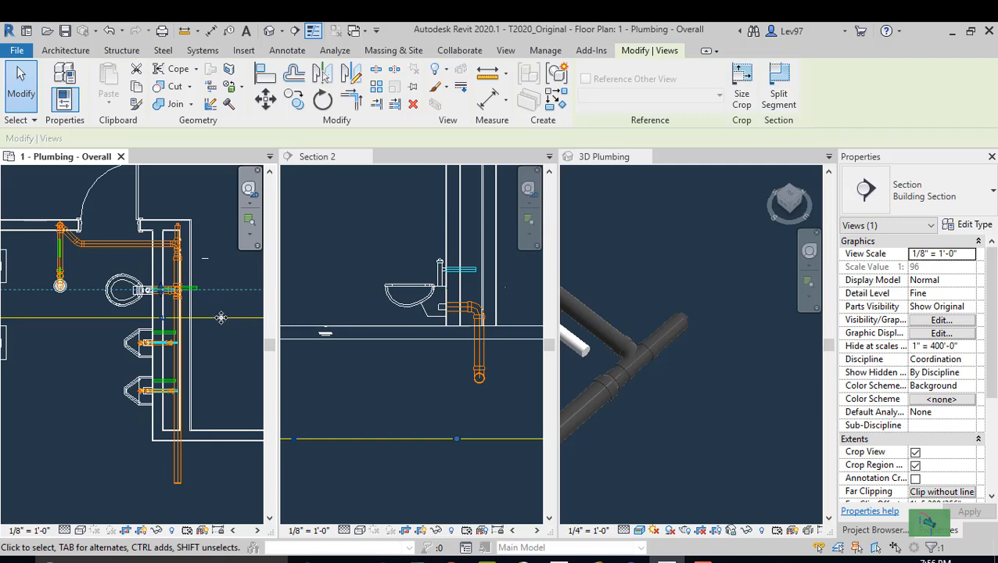
drag(222, 318, 233, 361)
click(378, 274)
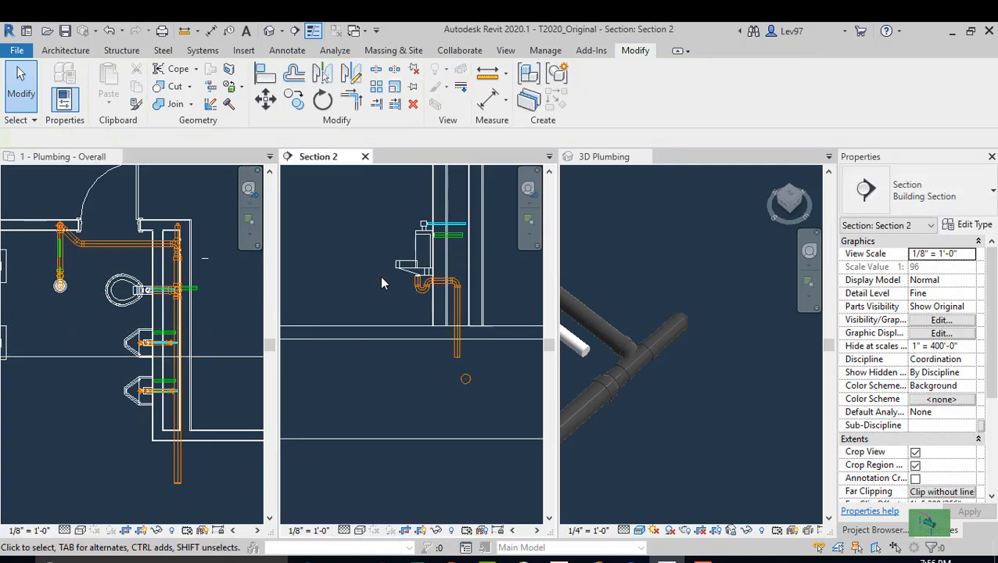
- Align the upper urinal's vertical drain pipe with the center of the 4" main pipe in Section 2
scroll(415, 332, up, 3)
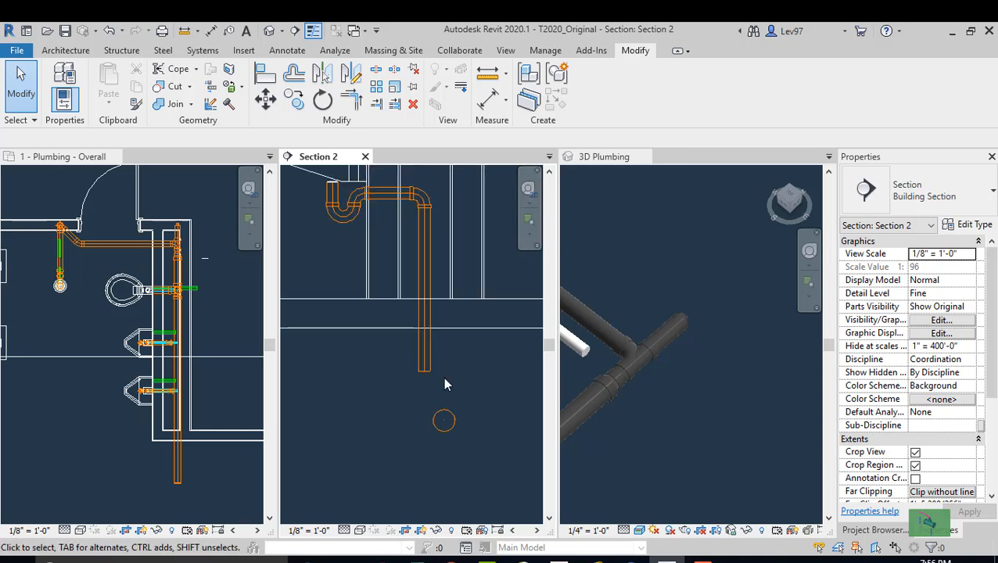
middle_drag(422, 401, 395, 391)
scroll(376, 384, up, 4)
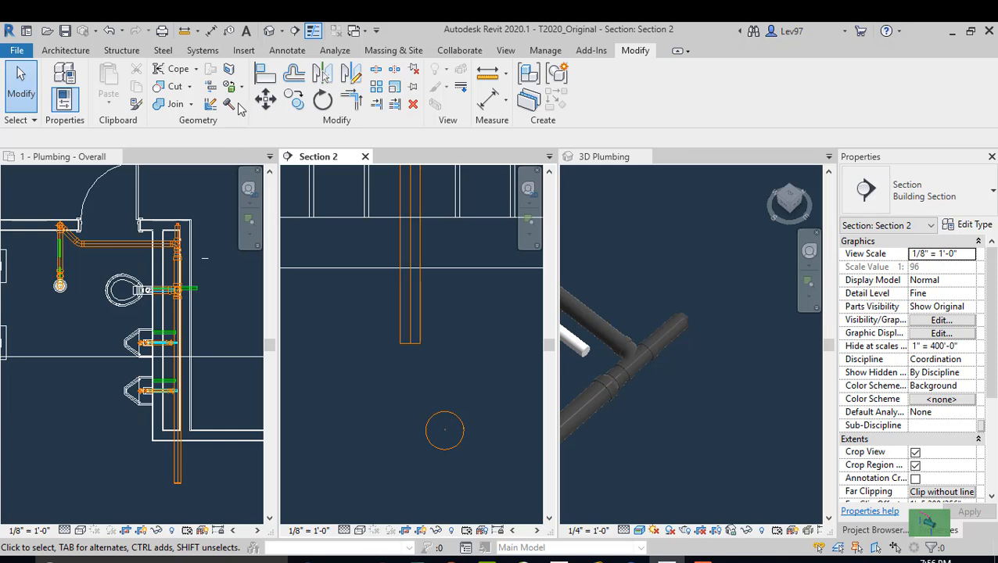
click(264, 74)
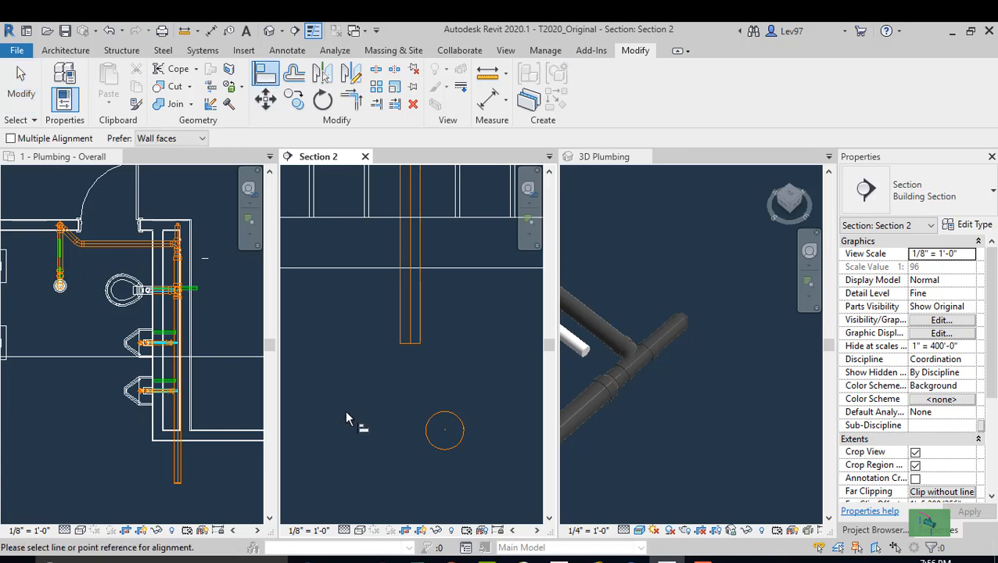
click(440, 431)
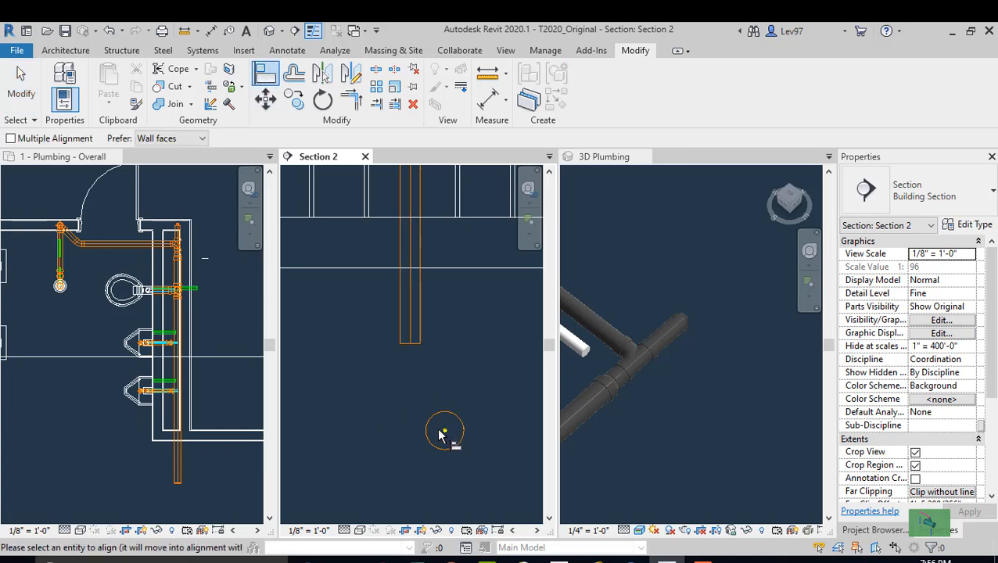
click(408, 290)
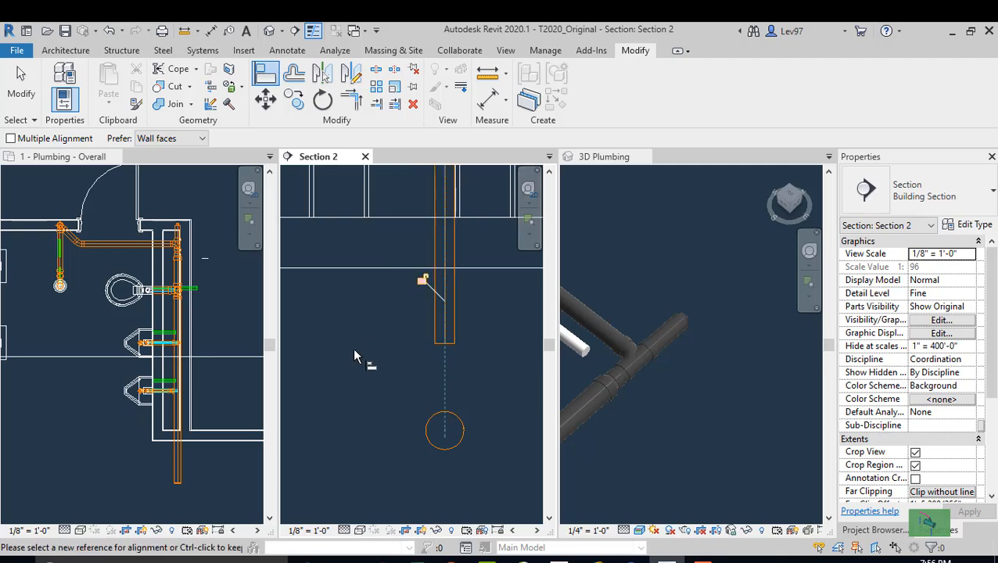
- Move the Section 2 line in the floor plan to just below the lower urinal
key(Escape)
key(Escape)
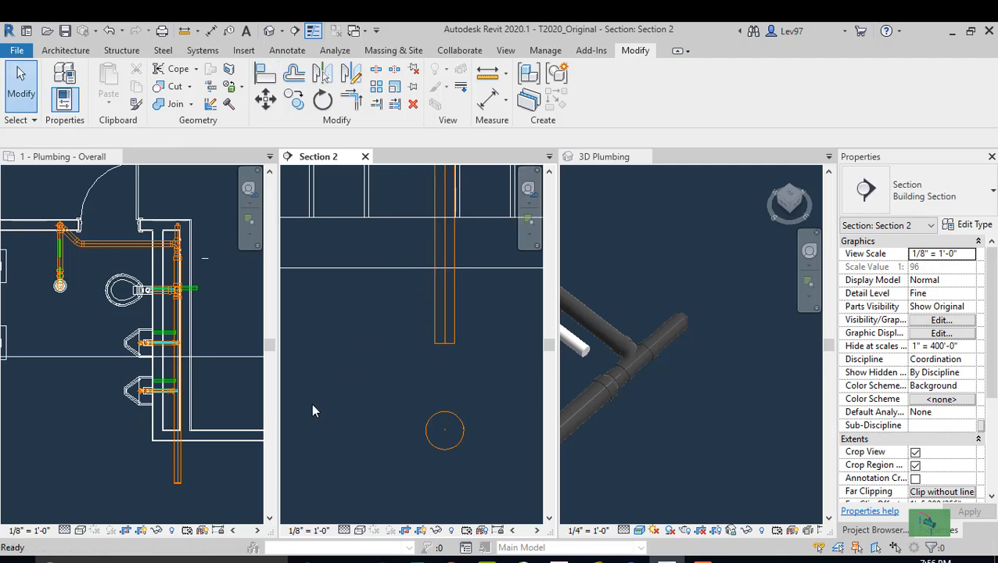
click(89, 338)
click(93, 357)
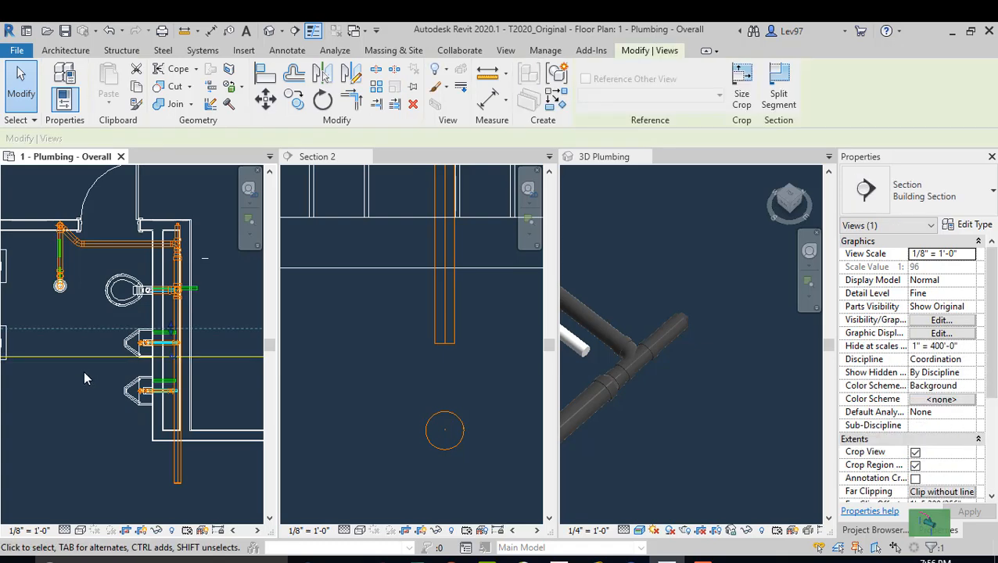
drag(87, 357, 105, 412)
click(342, 369)
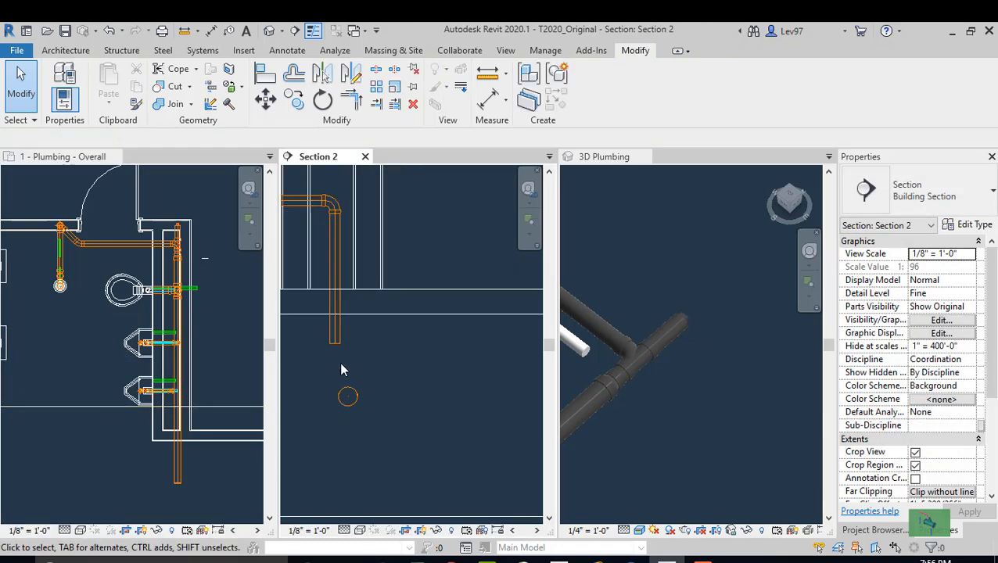
- Align the lower urinal's vertical drain pipe with the center of the 4" main pipe in Section 2
scroll(341, 365, down, 3)
middle_drag(360, 369, 444, 388)
scroll(373, 292, up, 4)
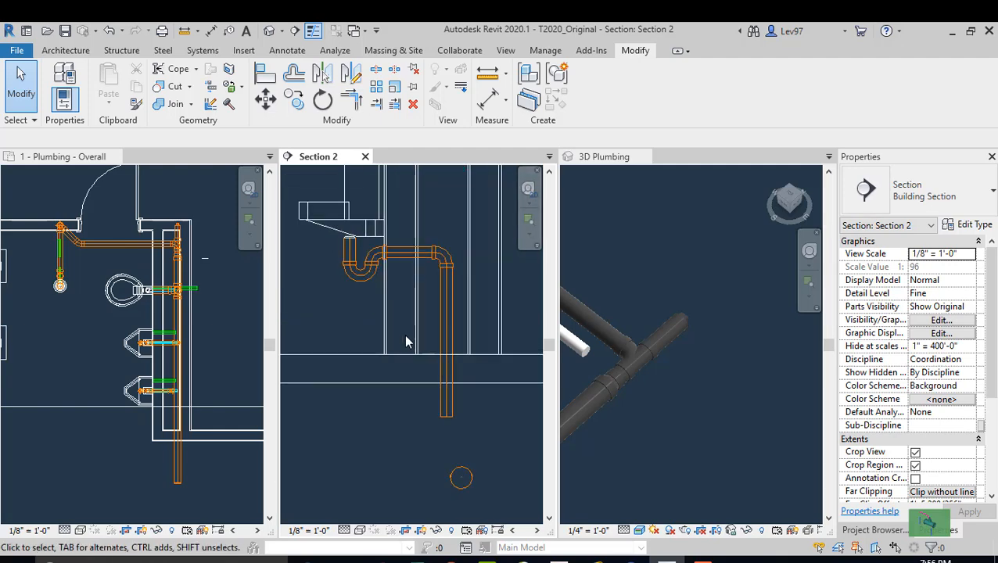
click(446, 331)
click(363, 452)
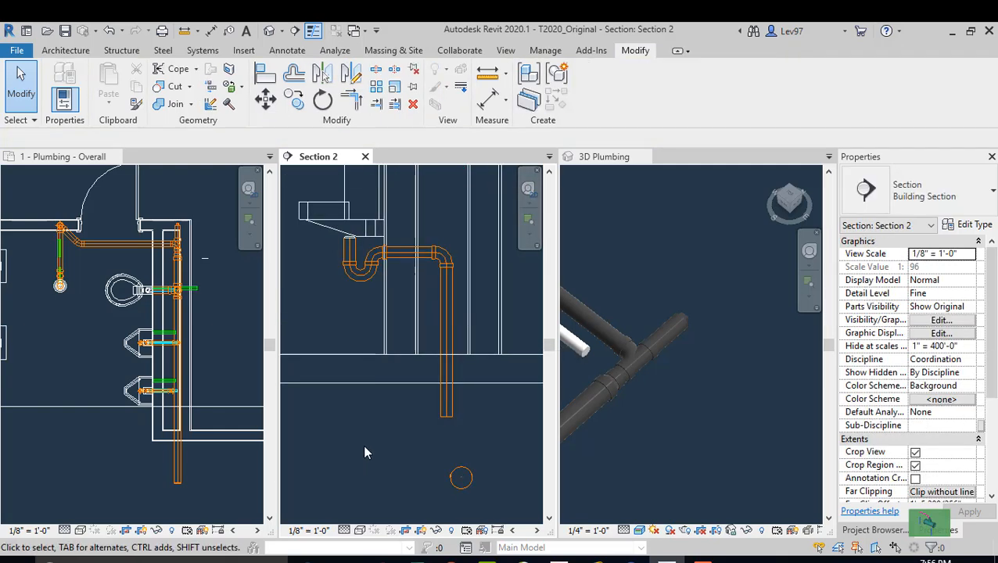
middle_drag(364, 452, 341, 366)
scroll(341, 366, up, 2)
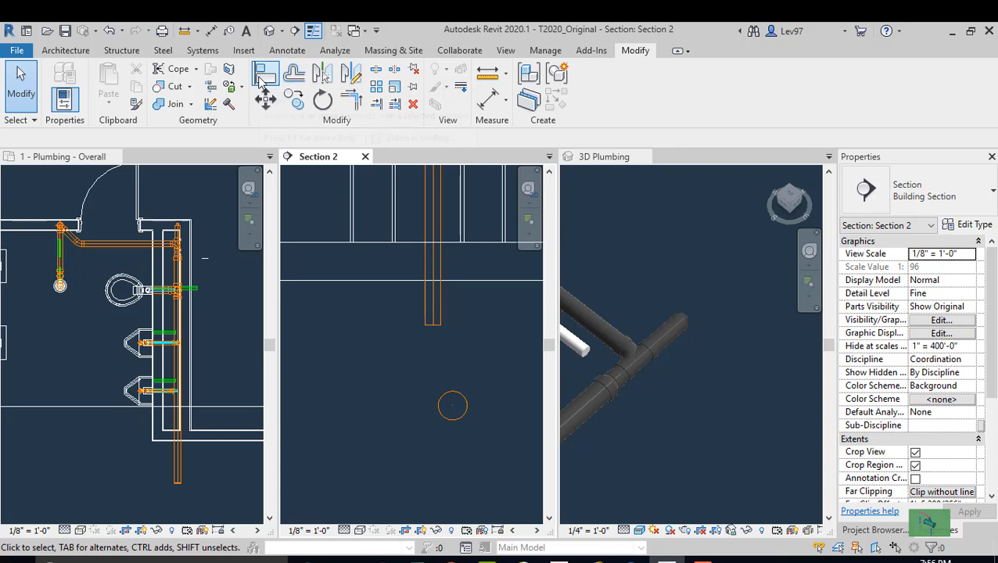
click(263, 76)
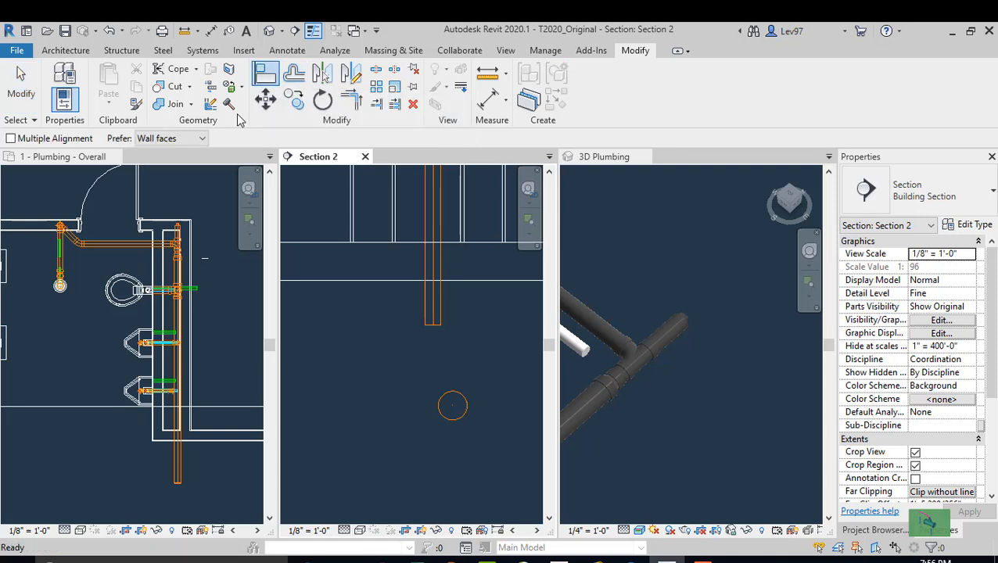
click(452, 405)
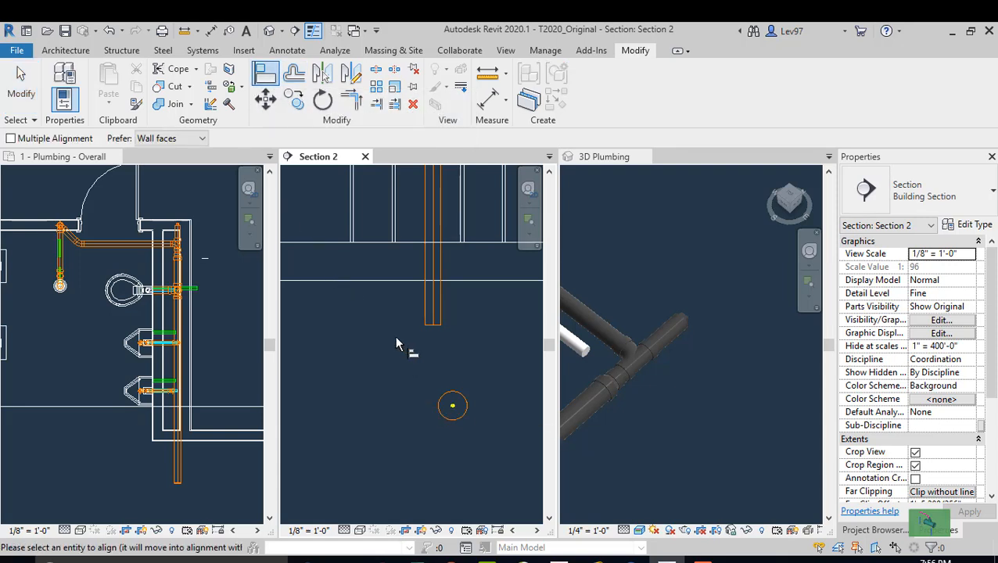
click(435, 292)
key(Escape)
key(Escape)
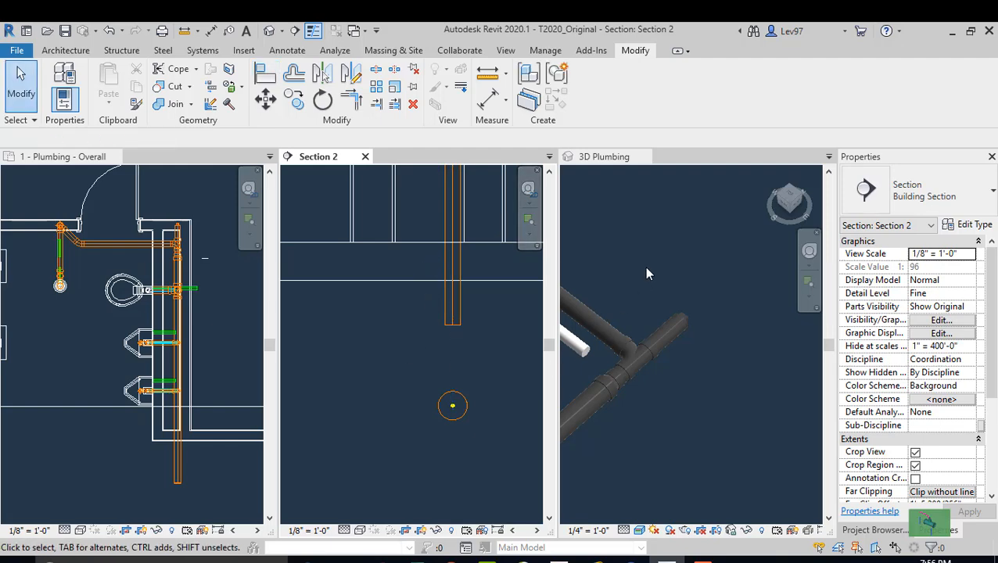
- Rotate the Section 2 line 90° about a point on it, and move it to just outside the wall behind the urinals
click(642, 269)
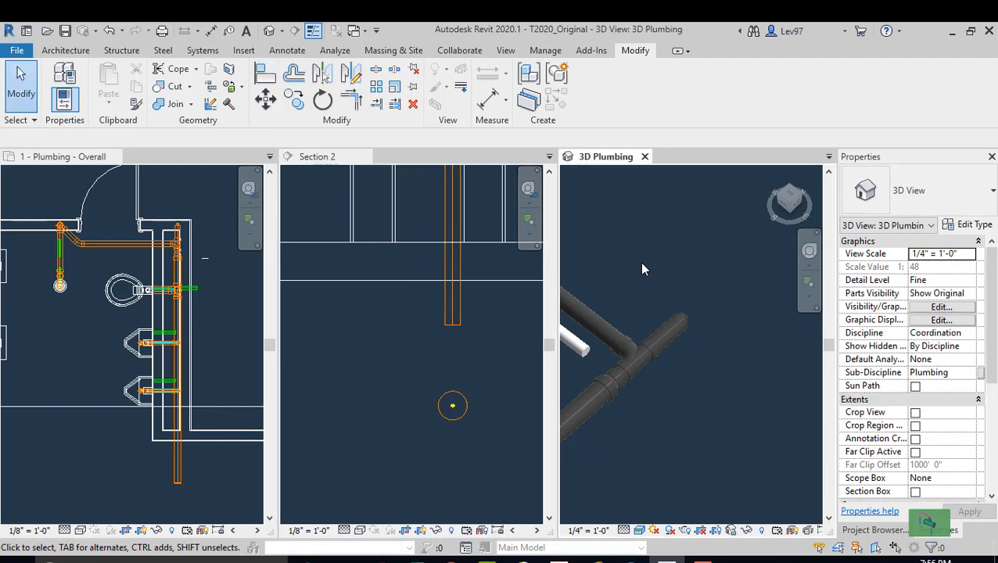
click(367, 367)
scroll(366, 375, down, 5)
click(220, 344)
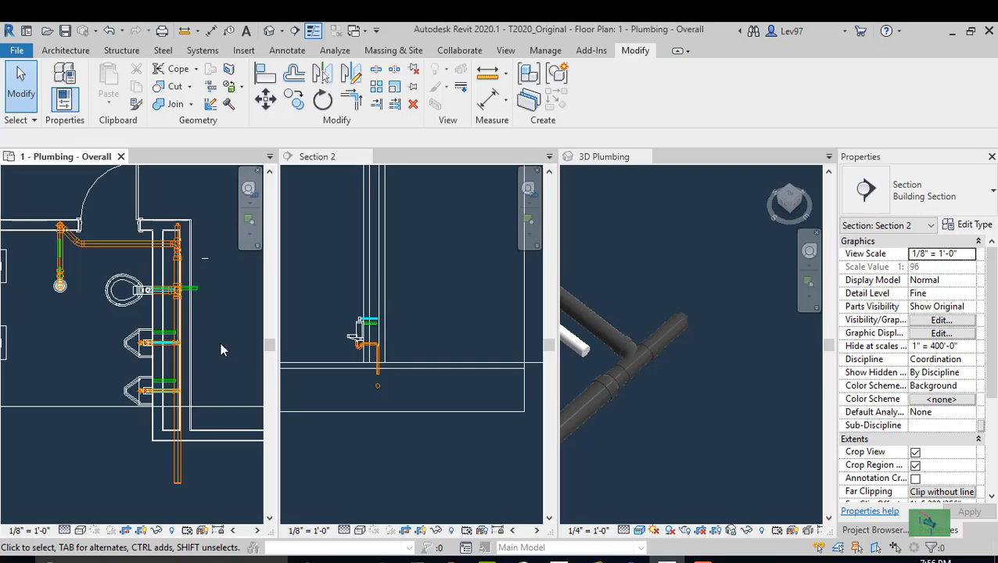
scroll(210, 379, down, 3)
middle_drag(209, 376, 170, 345)
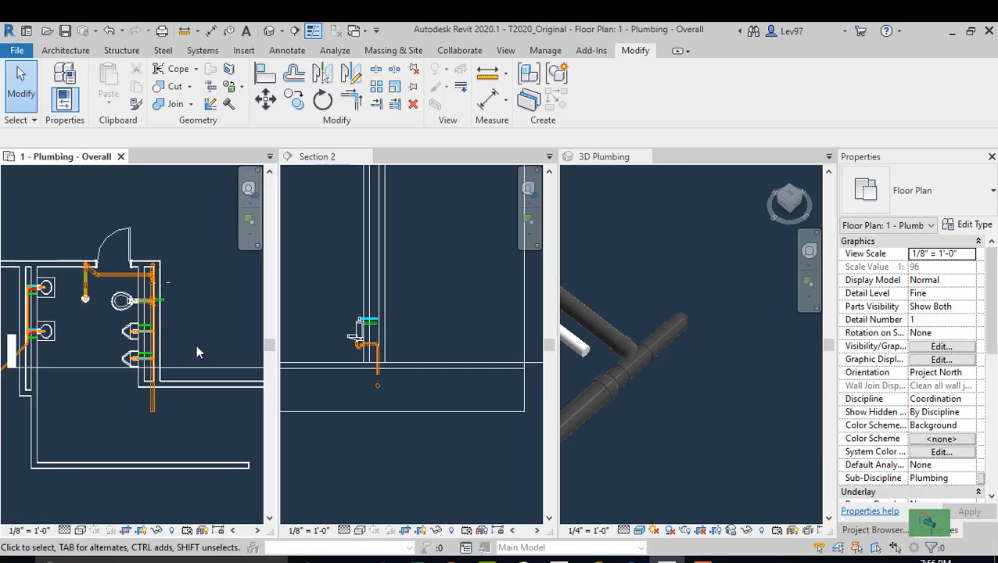
click(194, 367)
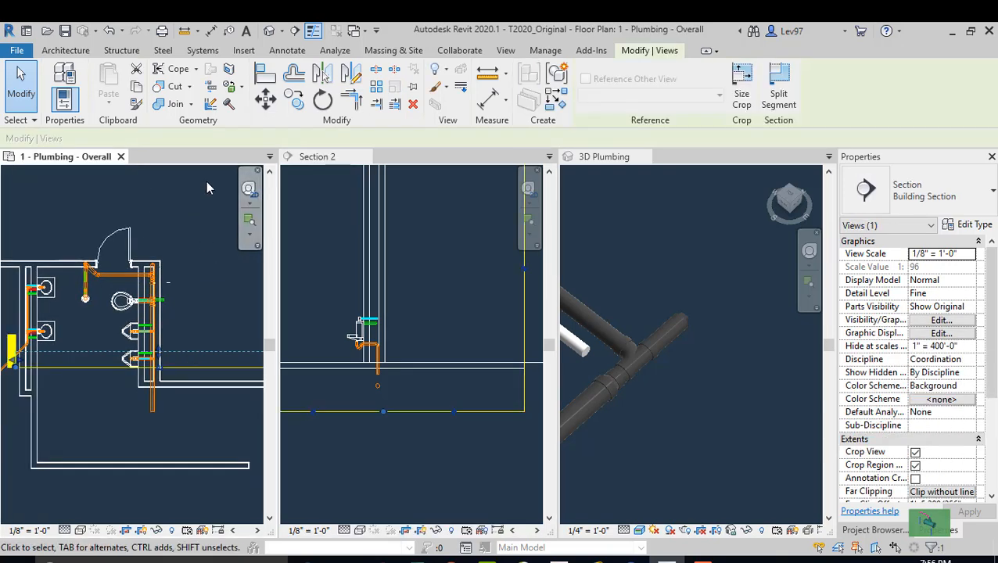
click(323, 103)
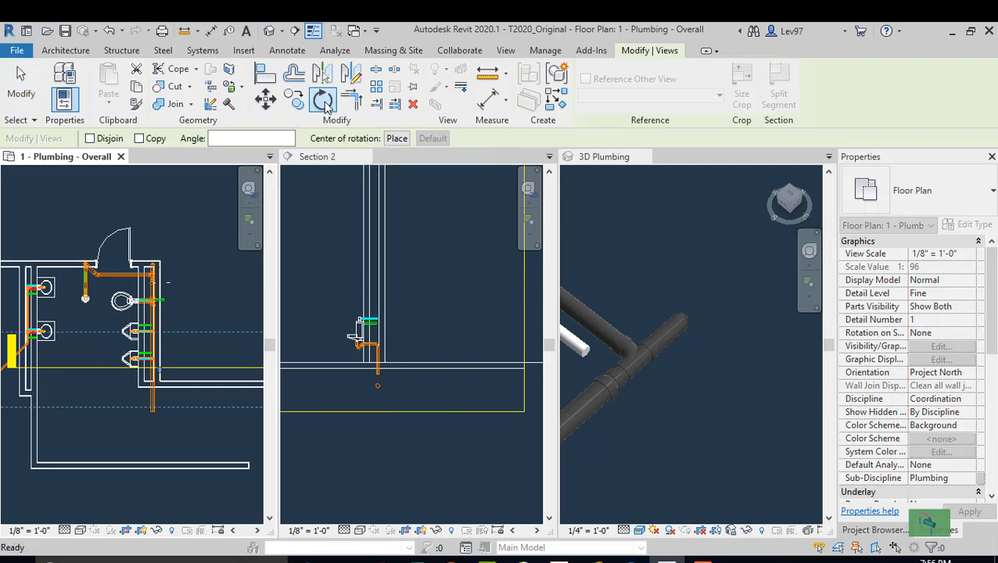
click(397, 138)
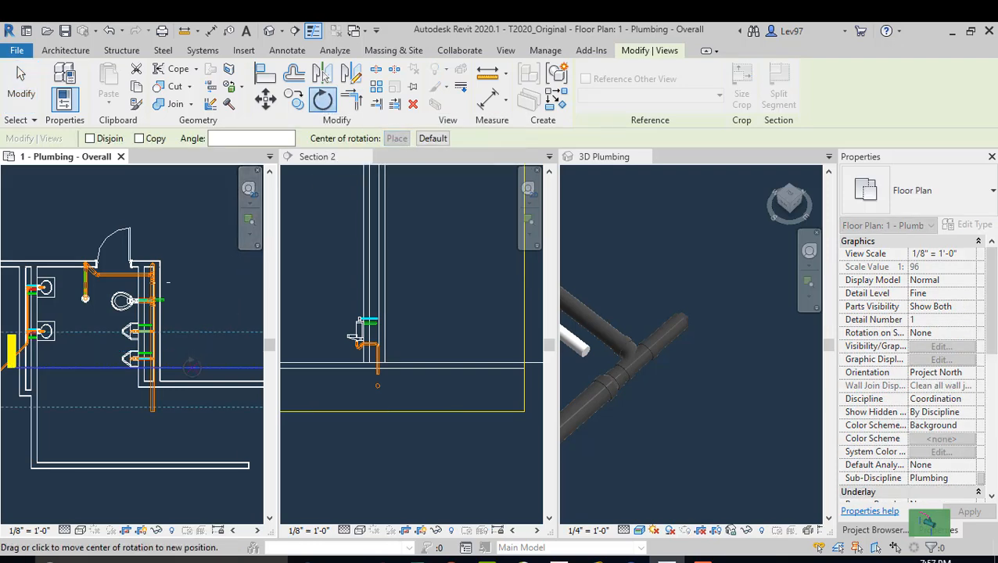
click(194, 366)
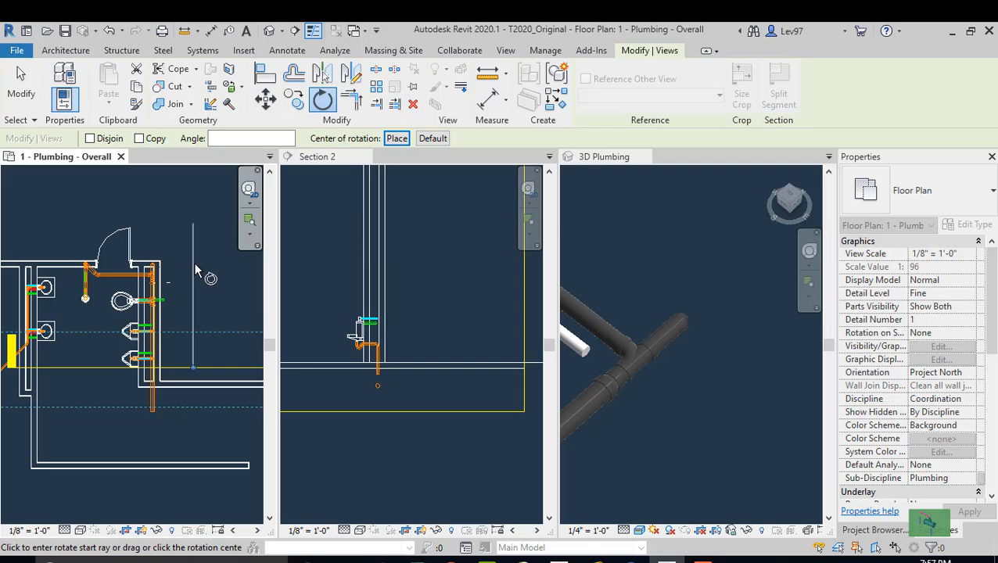
click(196, 270)
text(90)
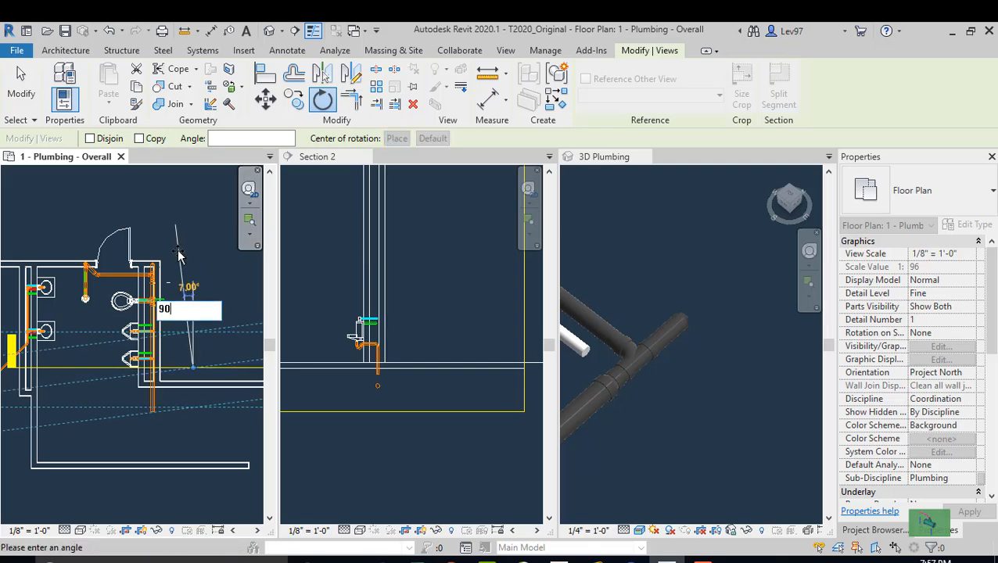
key(Return)
drag(194, 348, 163, 249)
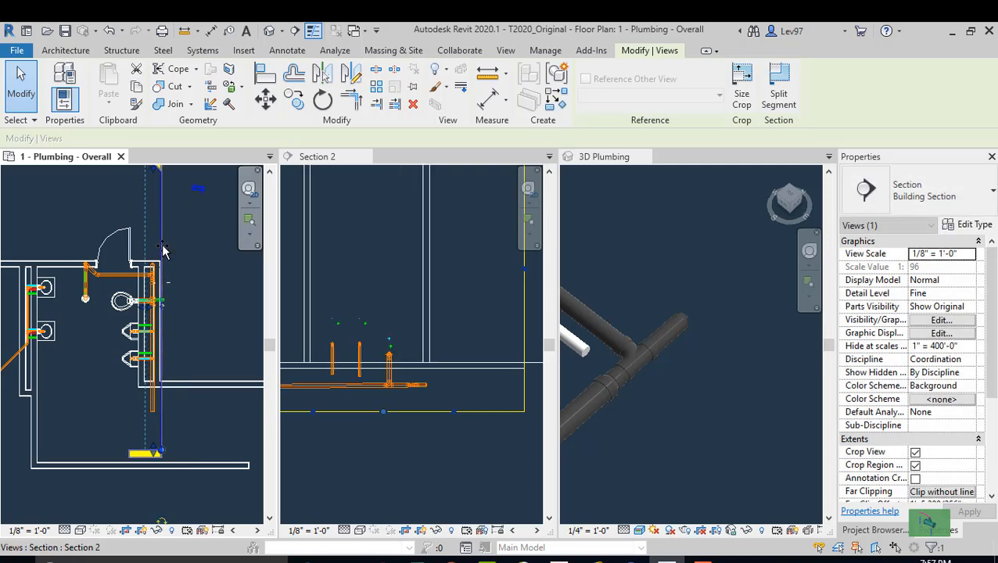
- Try extending both urinal drain pipes down to the 4" main in Section 2, and undo both connections
click(353, 284)
scroll(363, 389, up, 5)
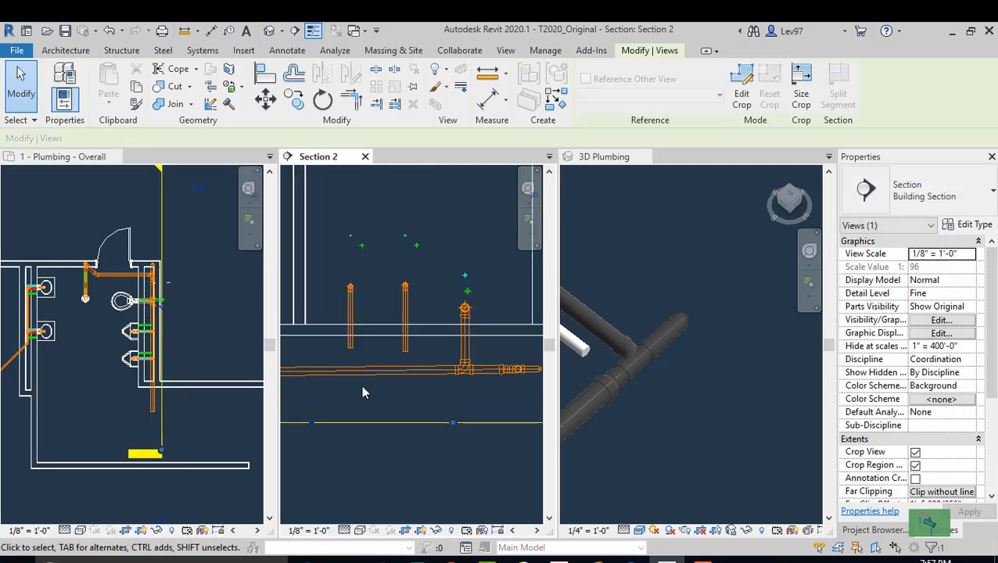
click(411, 411)
middle_drag(410, 411, 417, 429)
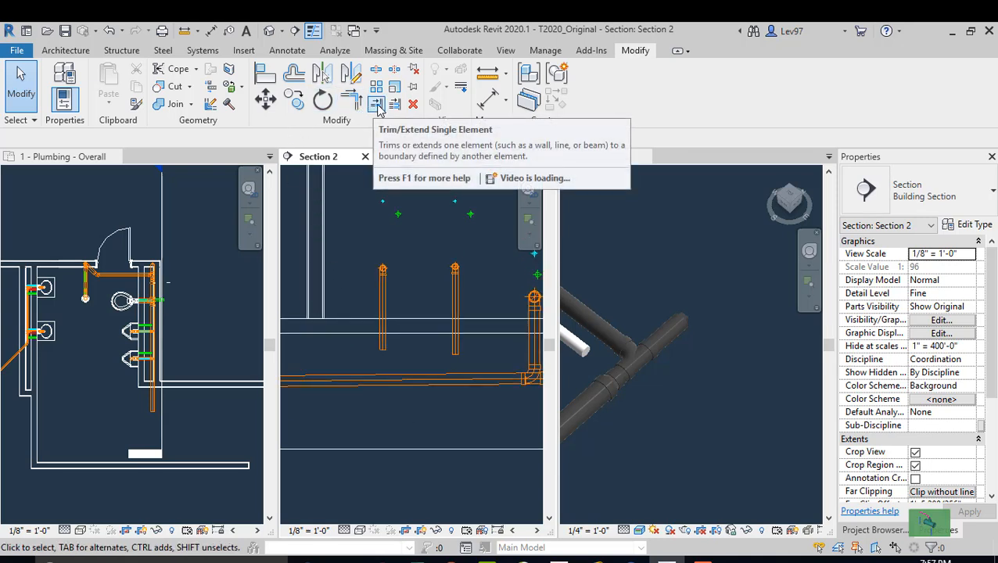
click(394, 104)
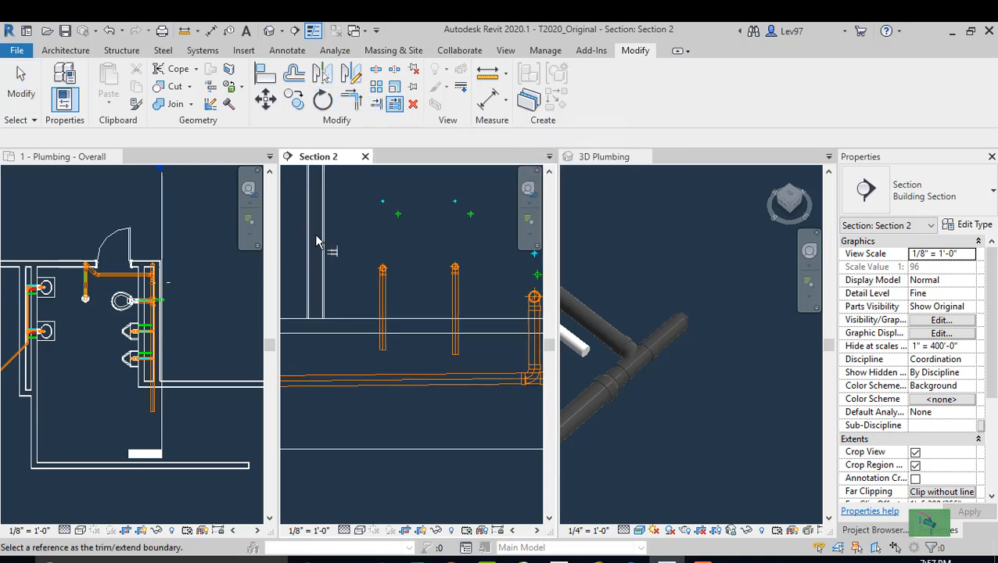
click(326, 380)
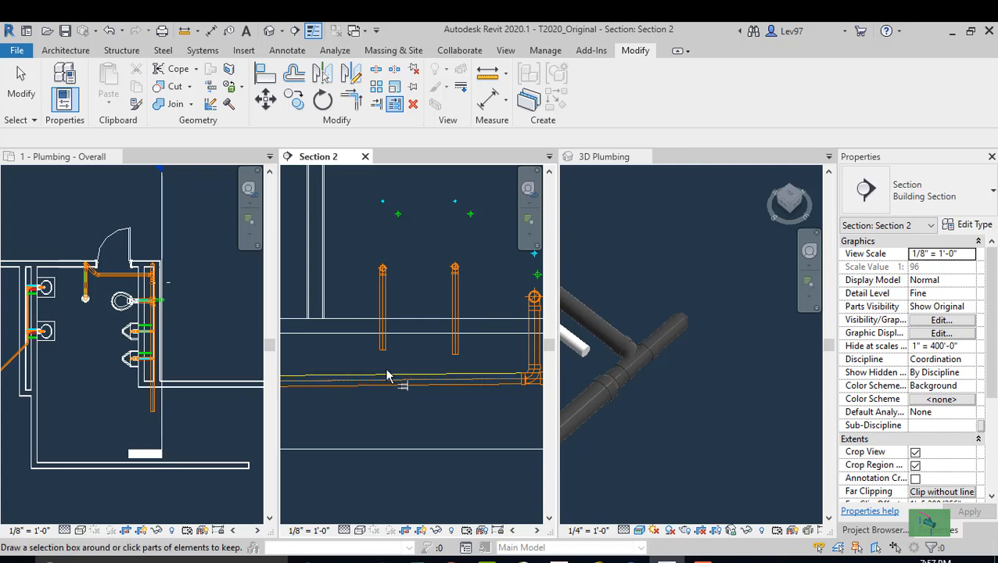
click(456, 348)
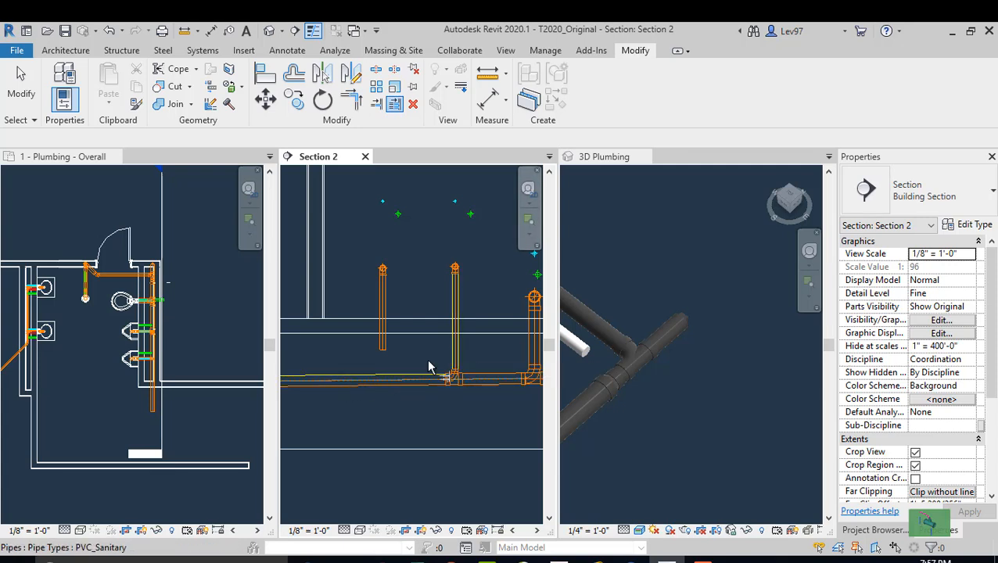
click(384, 344)
key(Escape)
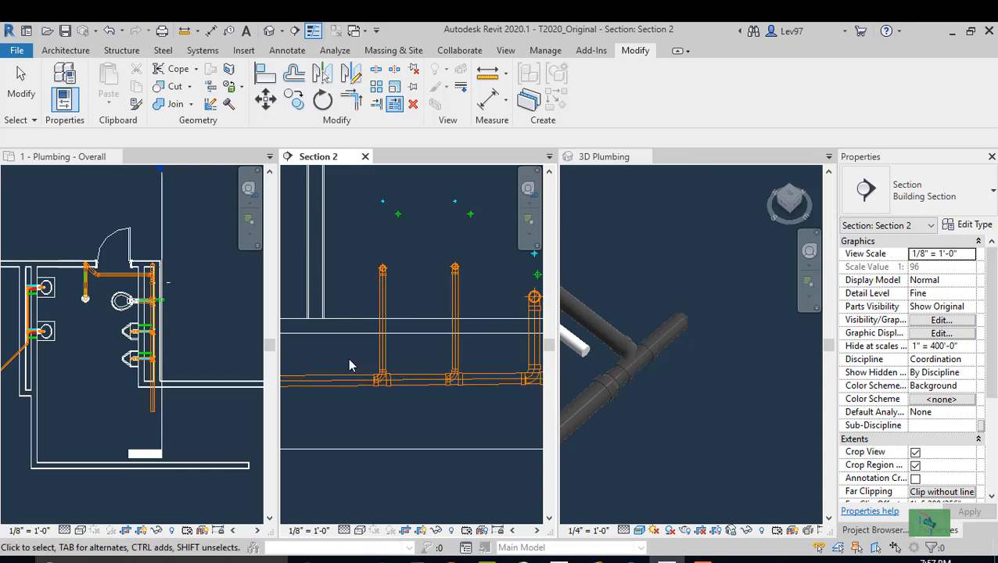
click(110, 32)
click(110, 31)
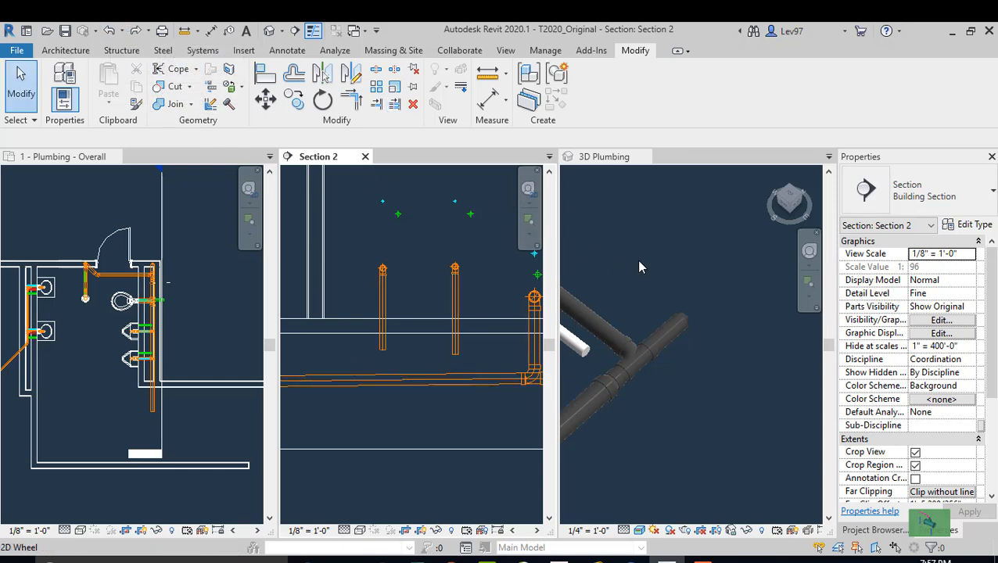
- Extend both urinals' vertical drain pipes down to the 4" main pipe in the 3D view with Trim/Extend Multiple Elements
click(661, 419)
scroll(647, 436, down, 5)
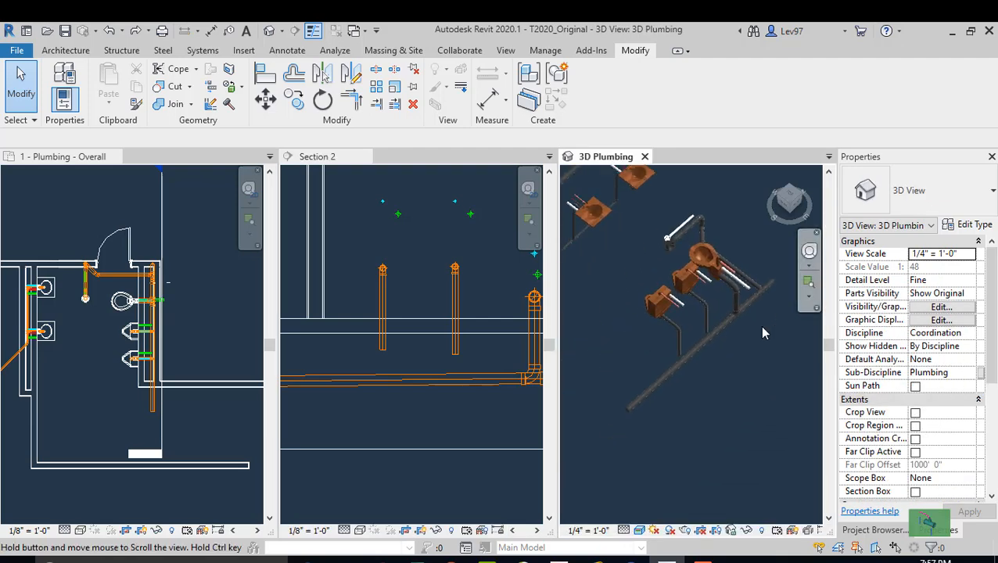
shift+middle_drag(680, 375, 699, 334)
scroll(698, 332, up, 5)
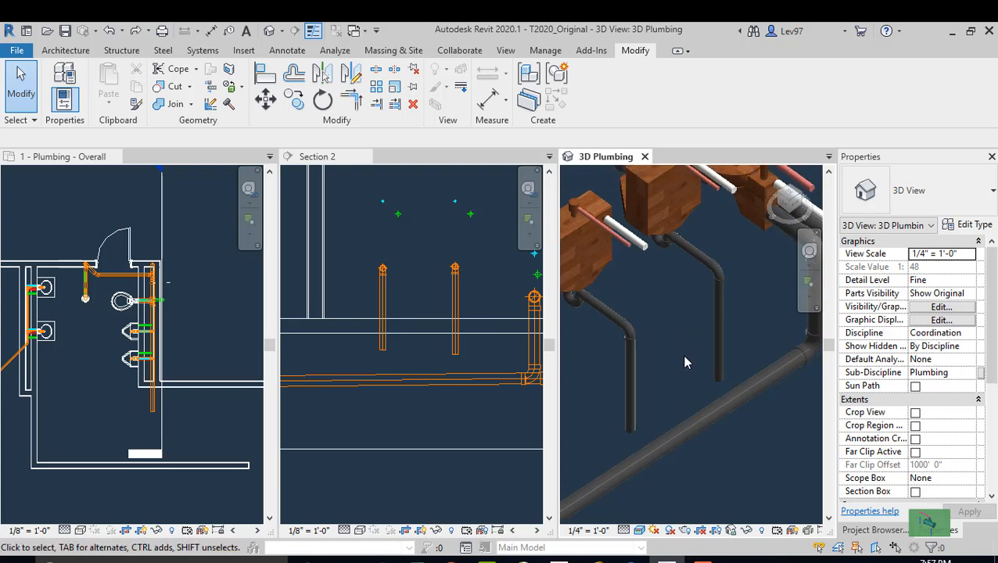
middle_drag(682, 373, 680, 358)
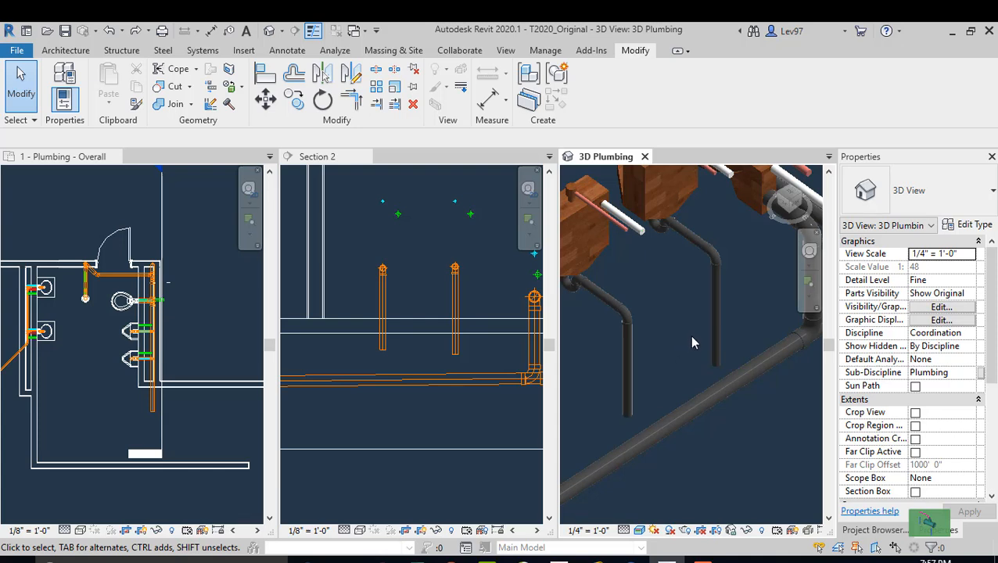
key(Escape)
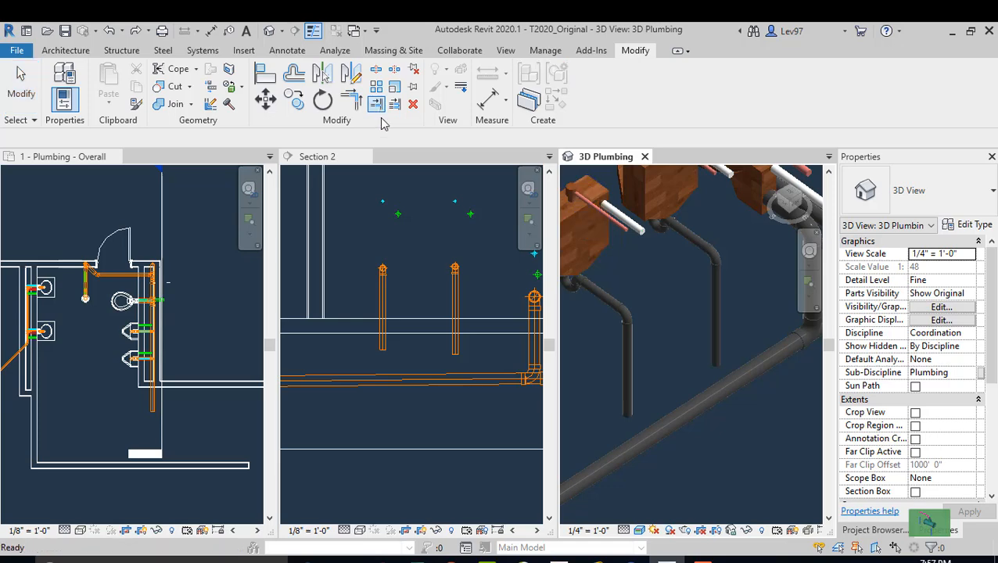
key(Escape)
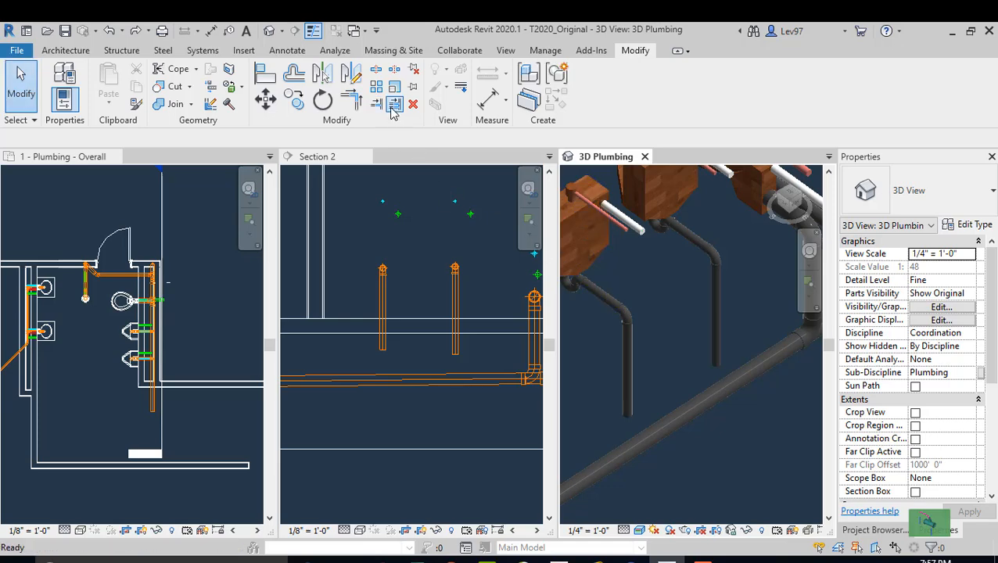
click(394, 105)
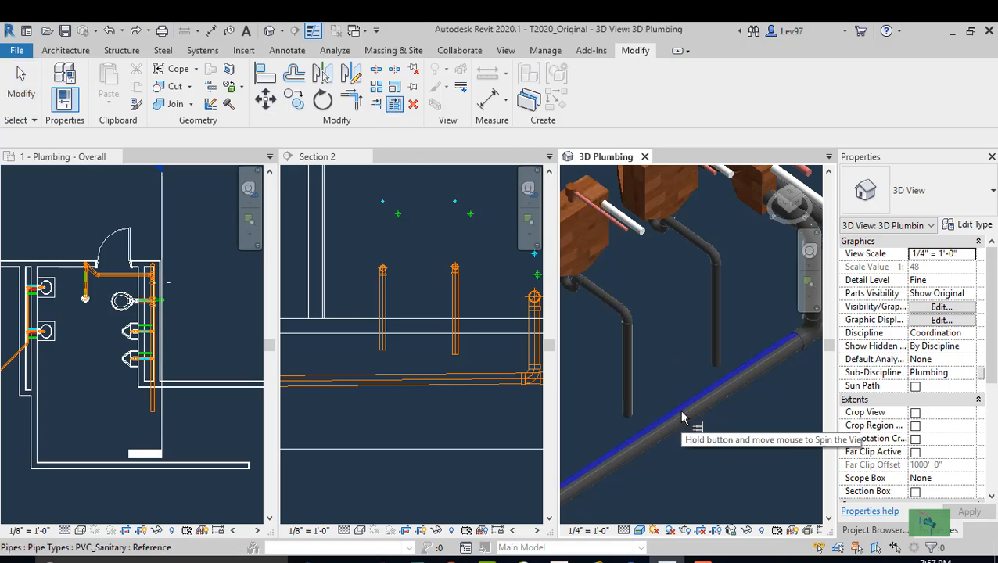
click(681, 406)
click(718, 329)
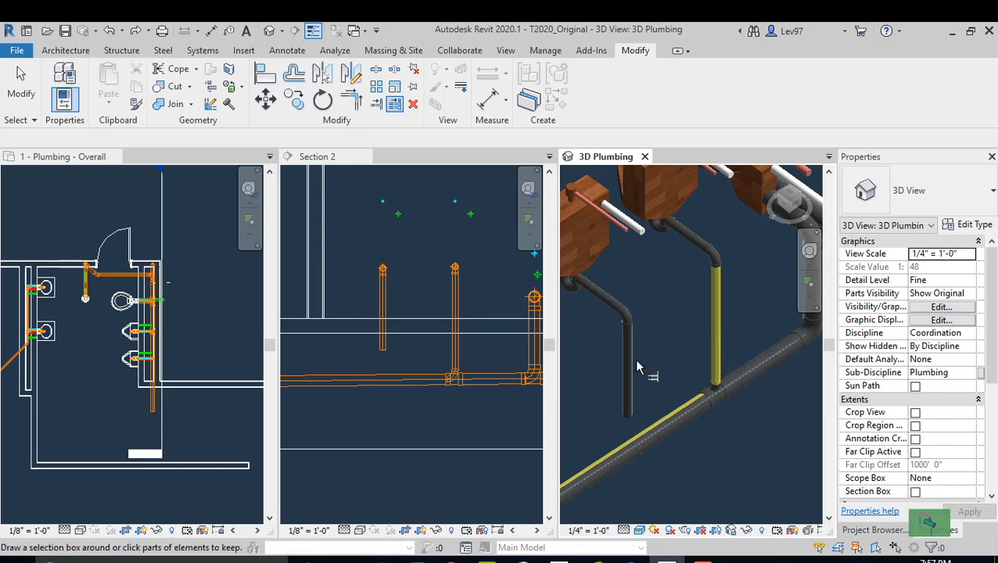
click(628, 375)
key(Escape)
key(Escape)
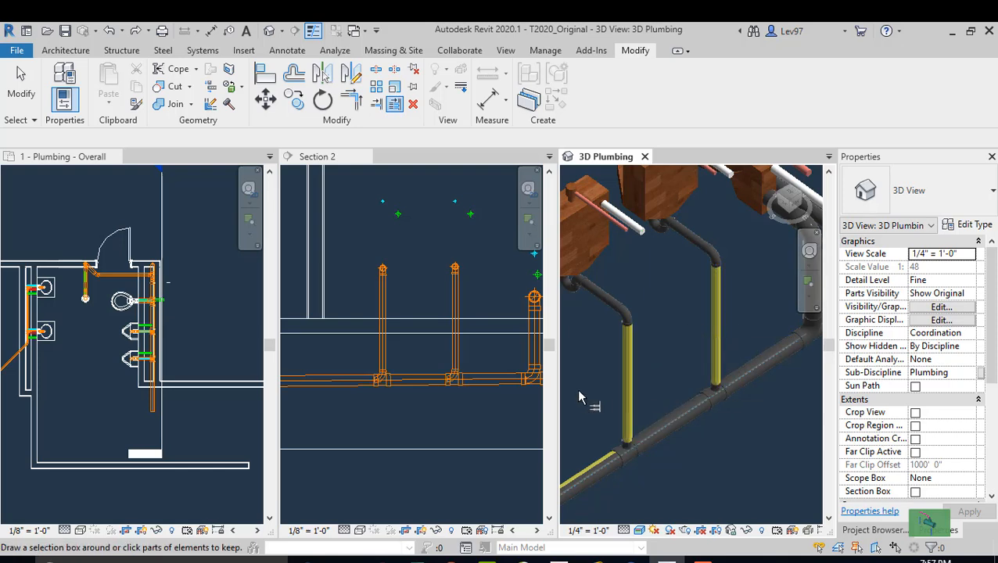
- Check the Fixture Units of the 4" main's open-ended segment beyond the urinals in Section 2, and clear the selection
click(348, 414)
scroll(348, 415, down, 2)
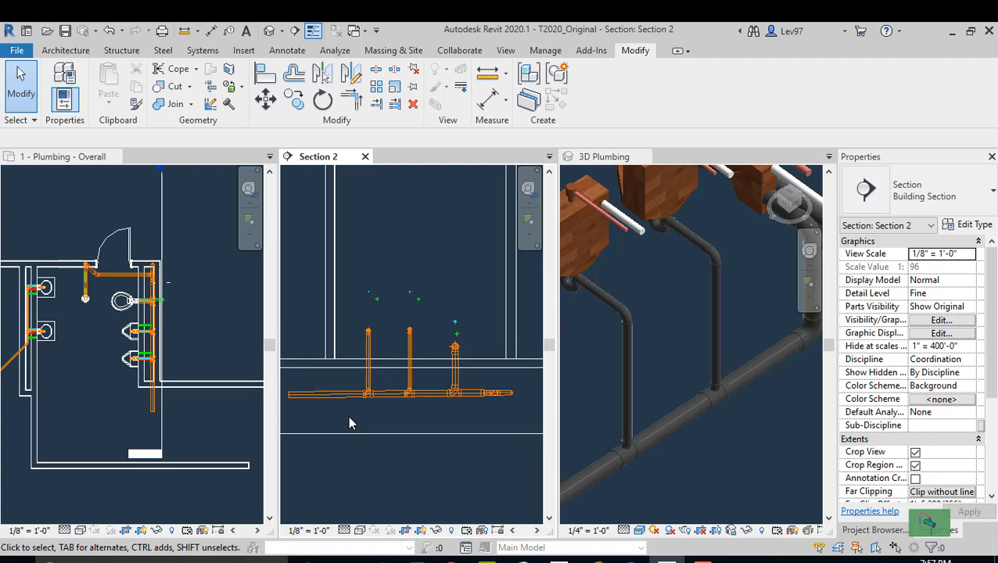
click(339, 398)
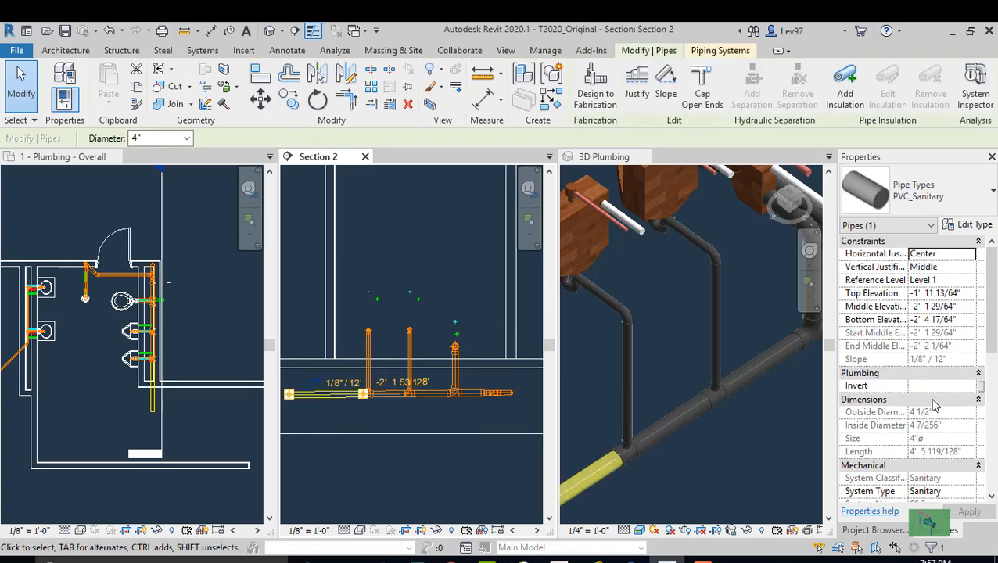
scroll(915, 400, down, 5)
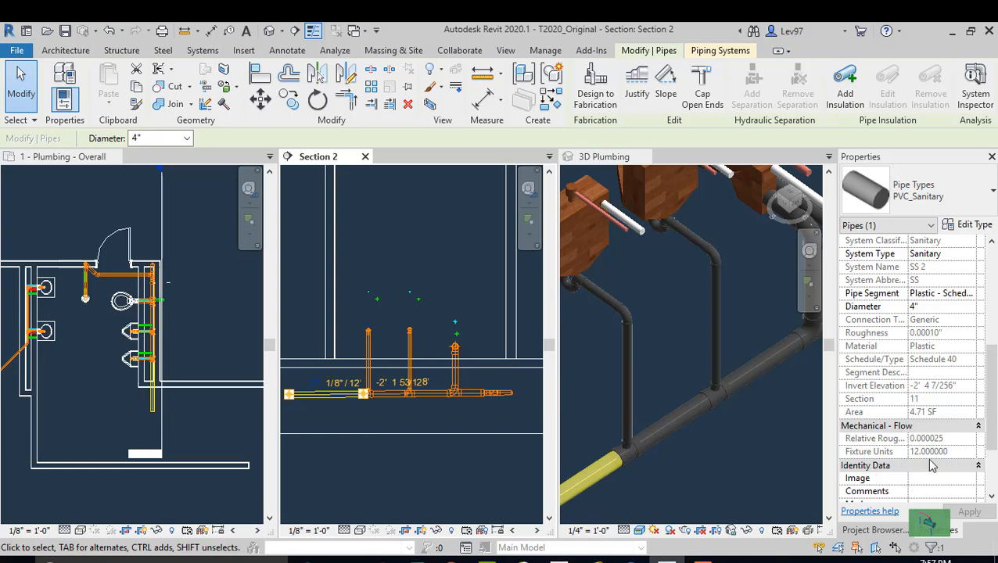
click(373, 441)
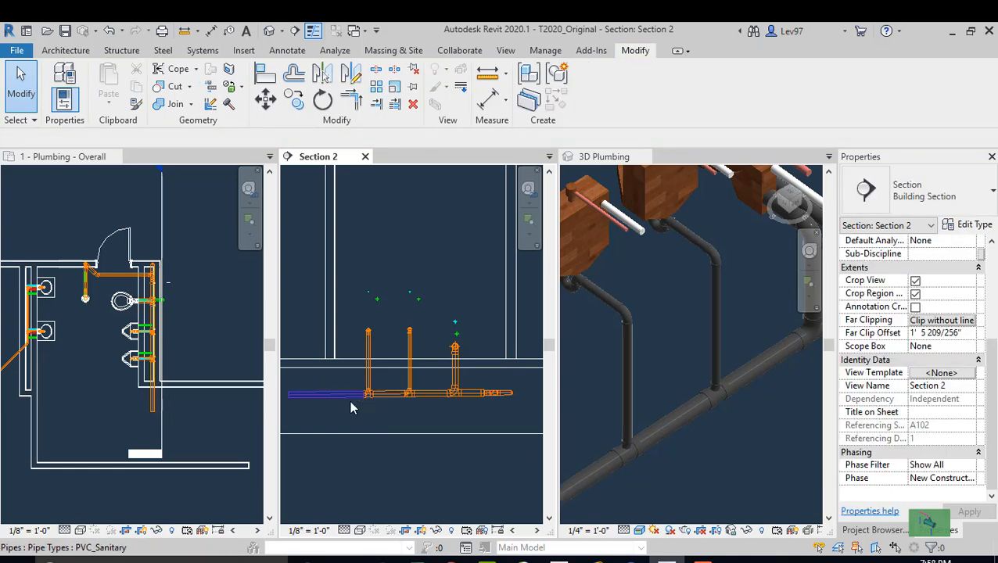
- Examine the 4" main and its water closet, urinal and floor drain connections across Section 2 and the floor plan
middle_drag(370, 409, 497, 459)
scroll(381, 401, up, 5)
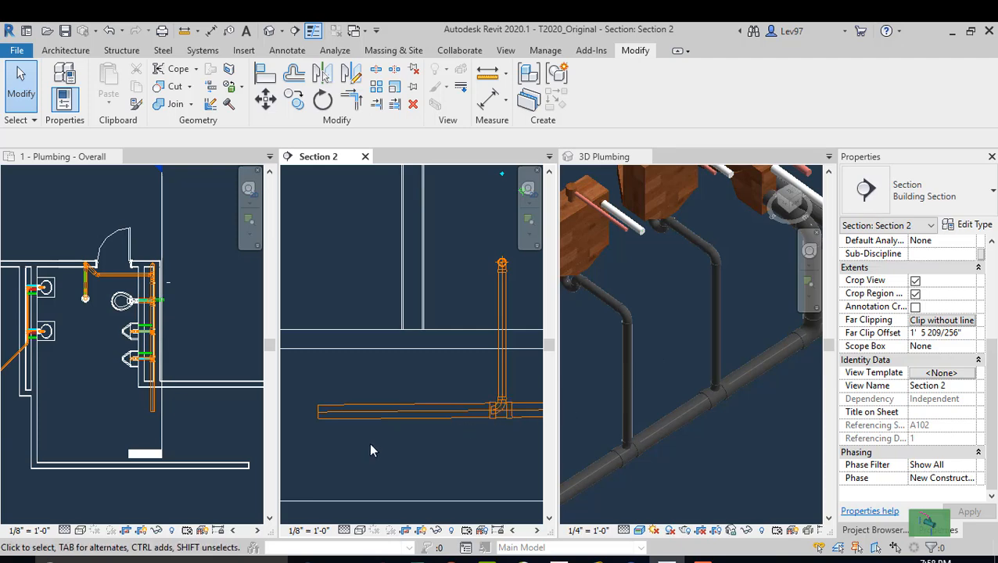
click(101, 393)
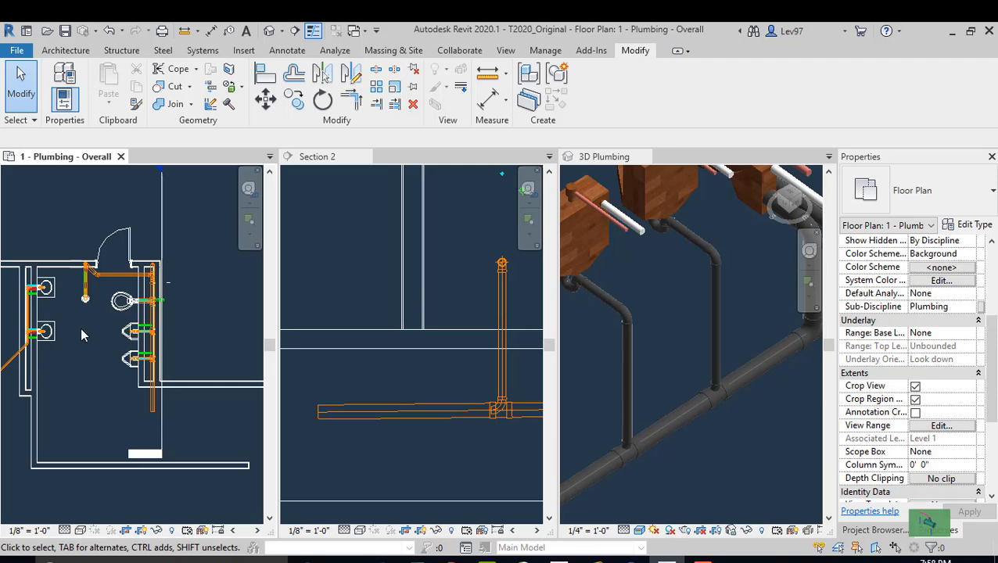
middle_drag(73, 330, 125, 413)
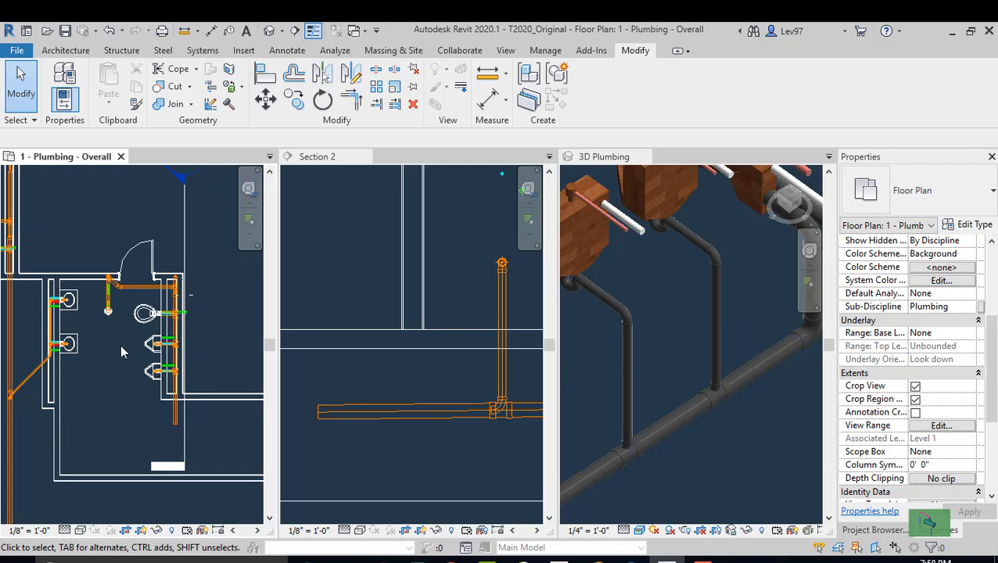
middle_drag(118, 358, 118, 357)
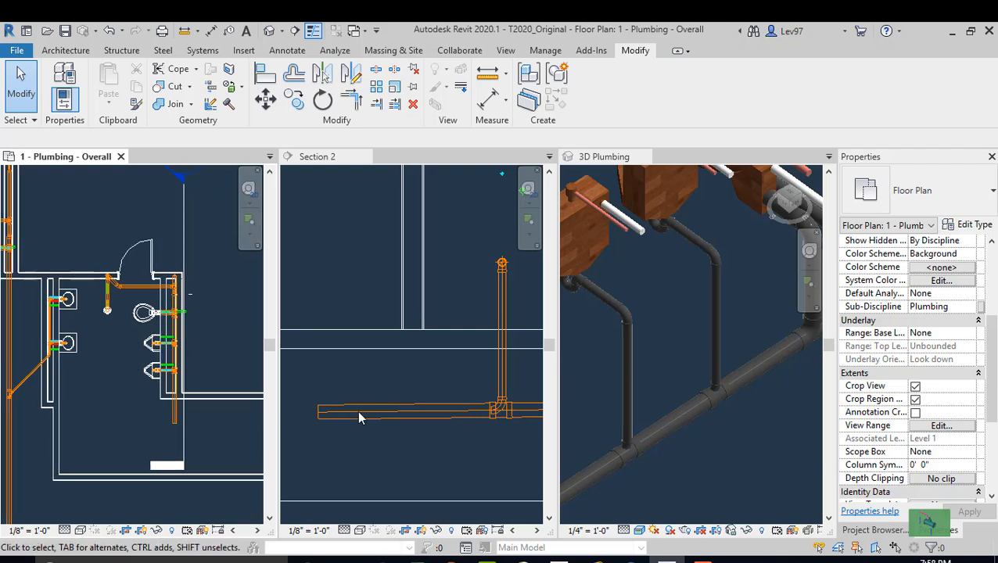
scroll(394, 383, down, 2)
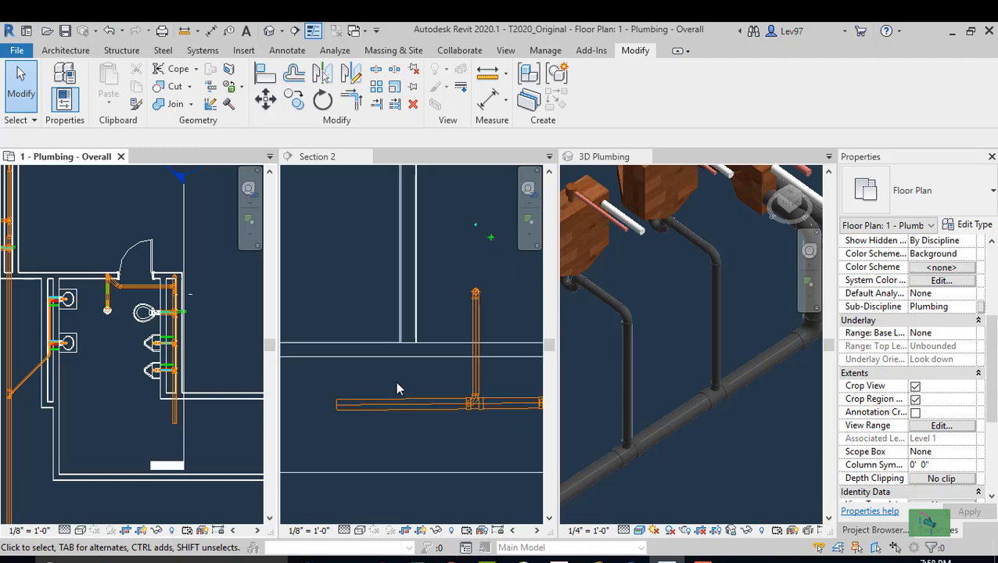
click(664, 322)
click(112, 356)
scroll(98, 313, up, 5)
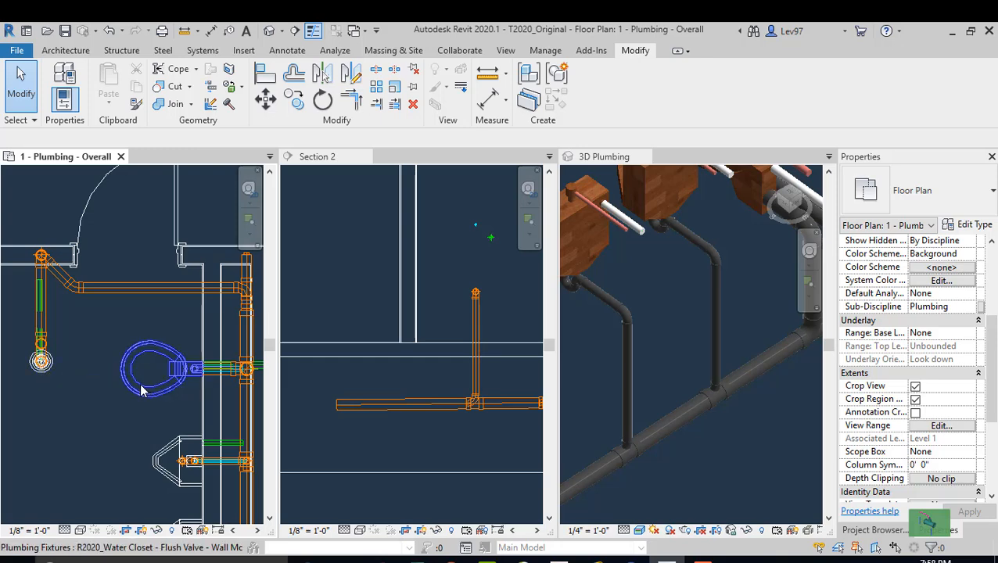
scroll(121, 414, down, 3)
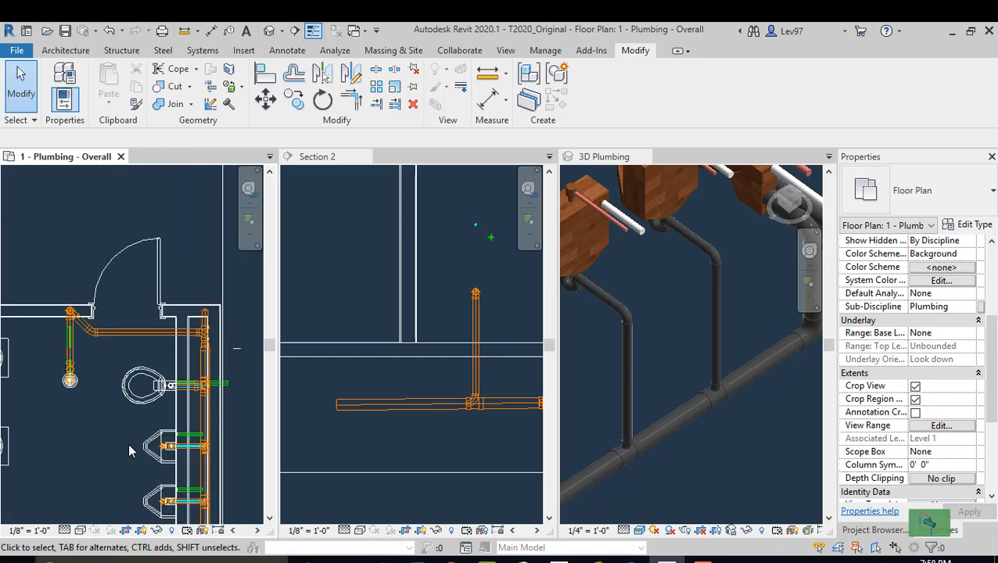
middle_drag(127, 443, 134, 376)
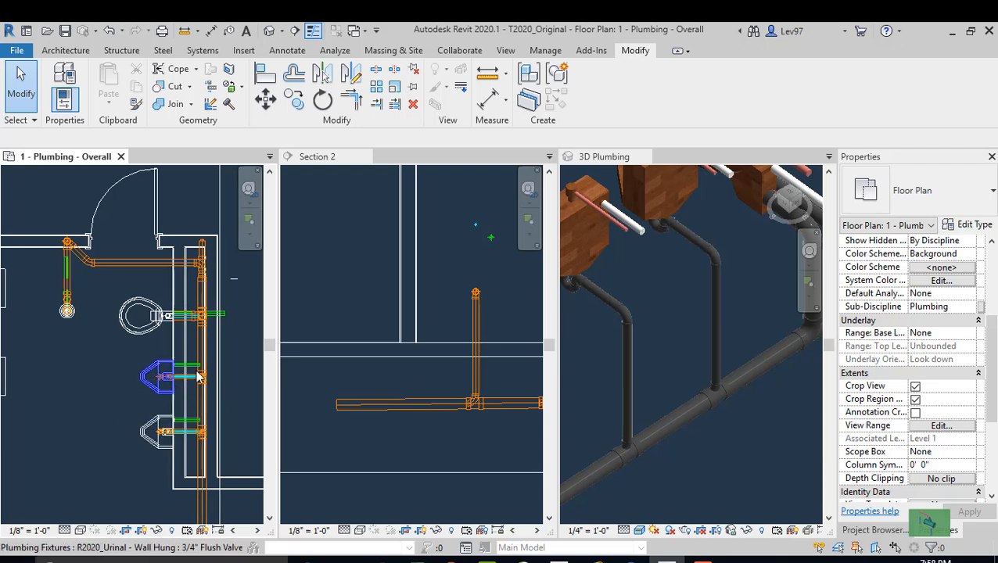
click(663, 335)
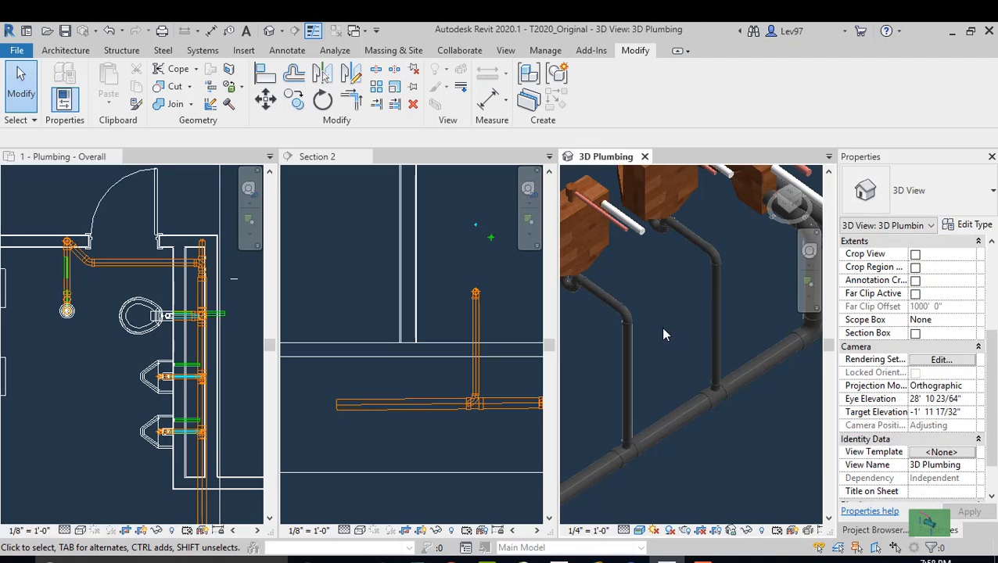
click(90, 363)
scroll(91, 360, down, 3)
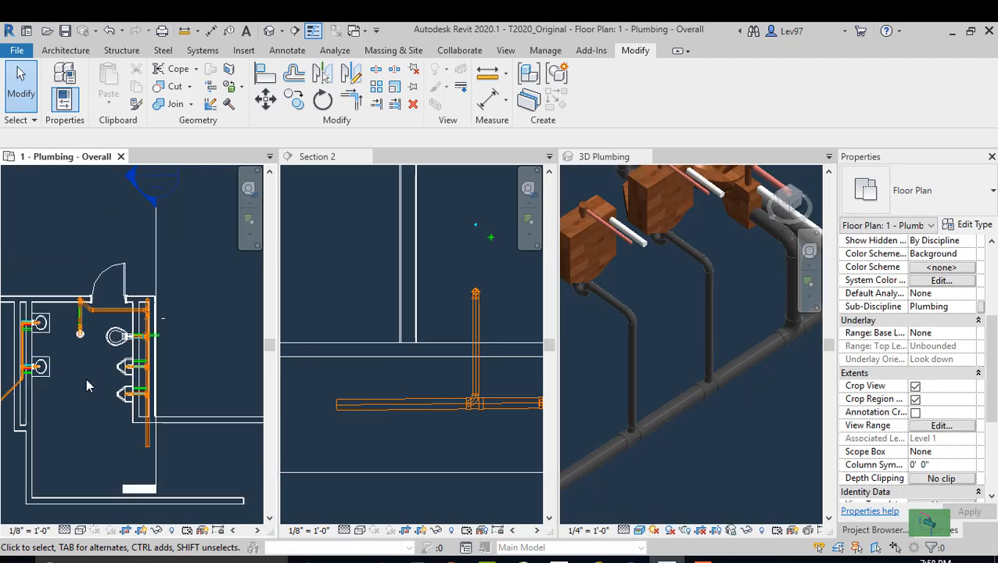
middle_drag(86, 378, 101, 343)
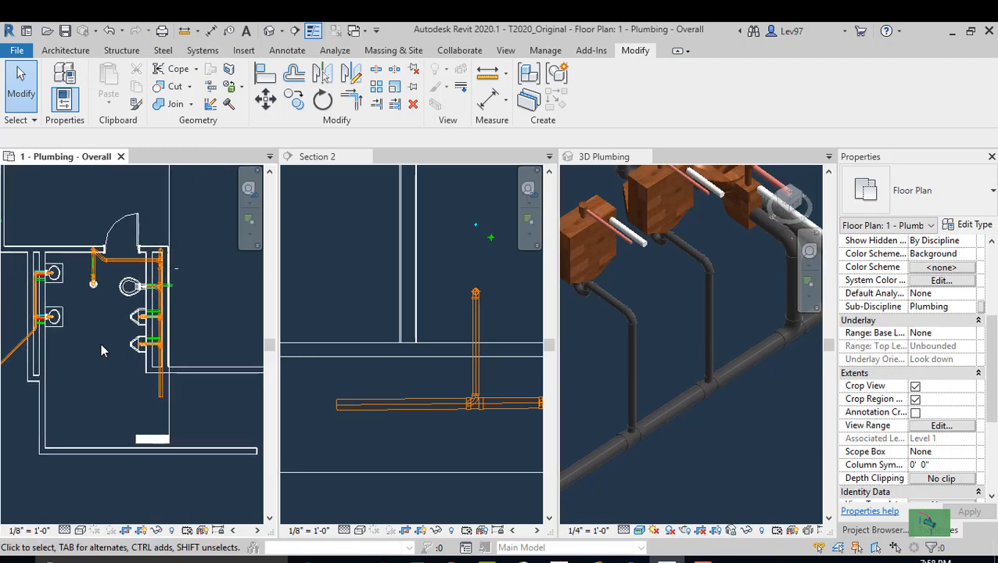
click(359, 381)
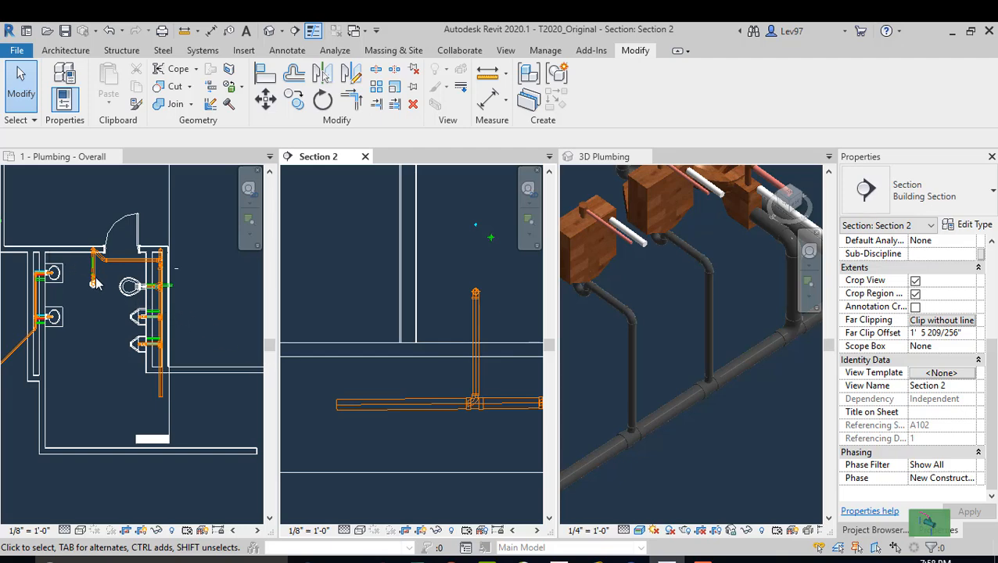
scroll(96, 284, up, 4)
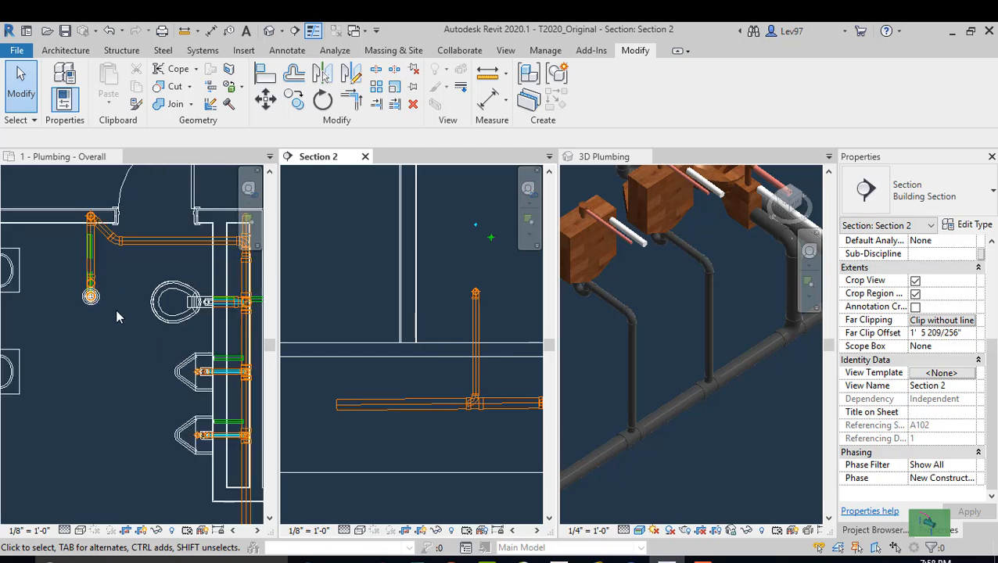
click(116, 309)
middle_drag(157, 360, 92, 292)
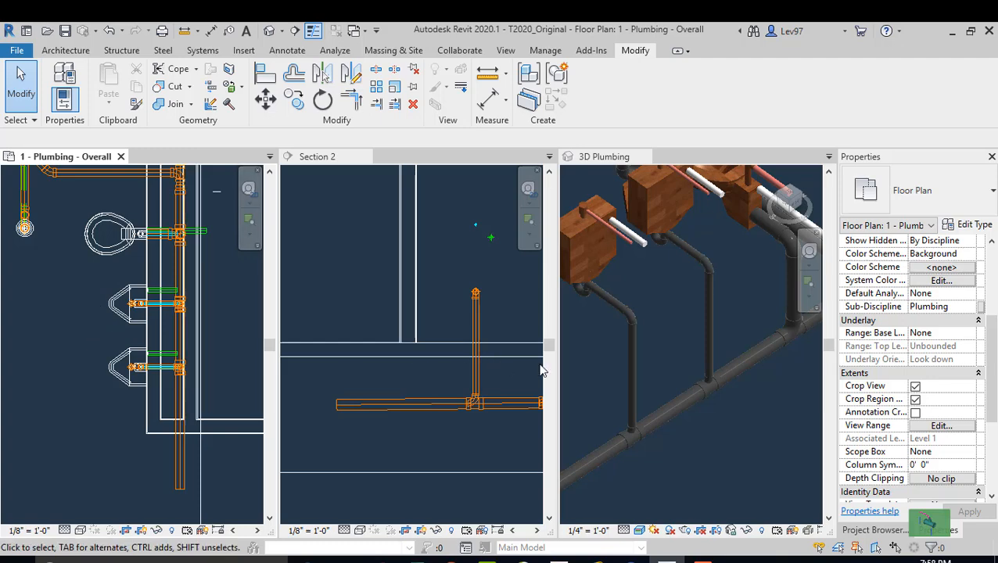
- Select the 4" main with its urinal and water closet vertical drains in 3D, inspect the run from another angle, and clear the selection
click(578, 359)
scroll(581, 361, down, 4)
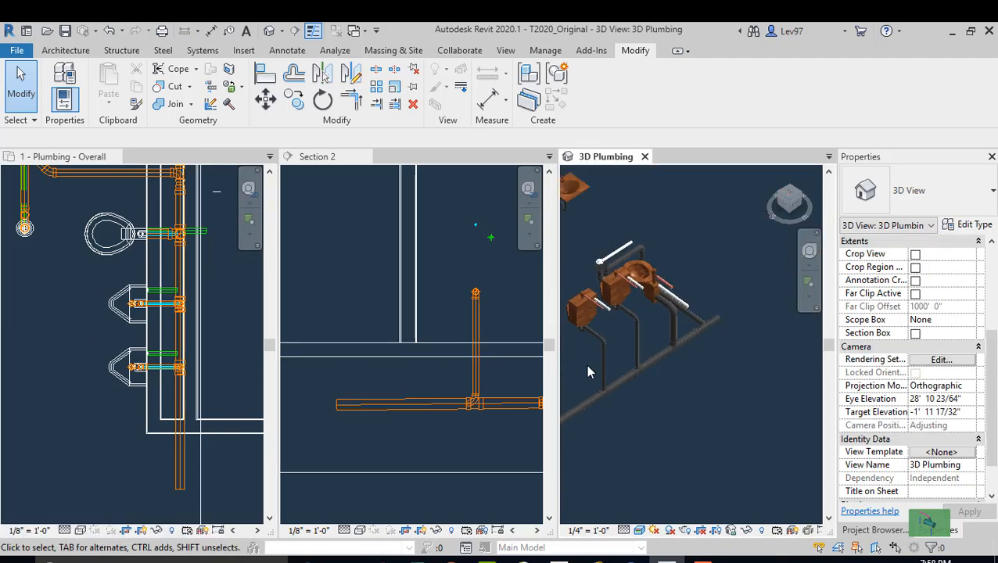
middle_drag(662, 413, 670, 403)
scroll(685, 328, up, 2)
middle_drag(687, 329, 700, 477)
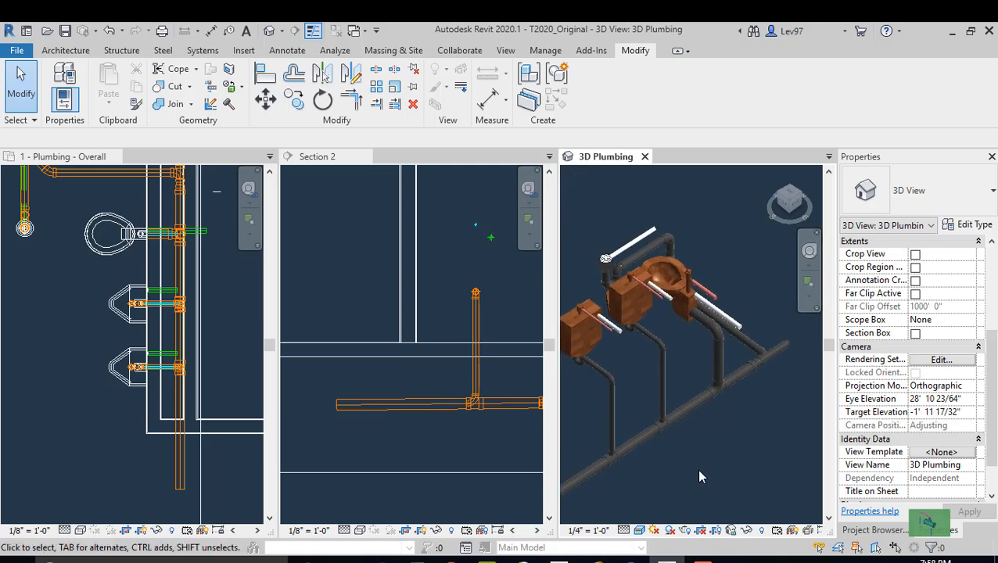
drag(727, 463, 644, 361)
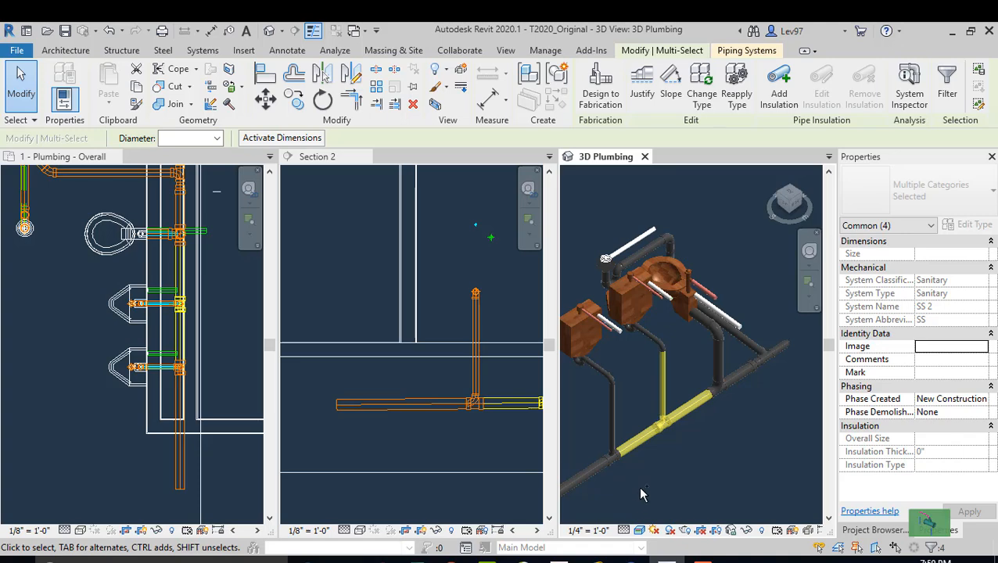
ctrl+drag(640, 488, 597, 426)
ctrl+drag(745, 432, 710, 377)
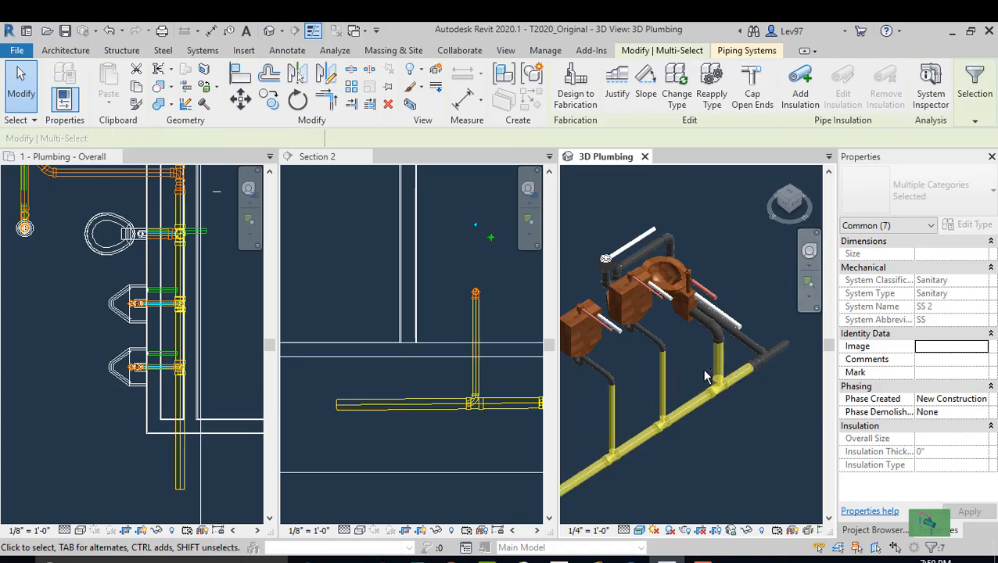
shift+middle_drag(683, 398, 706, 380)
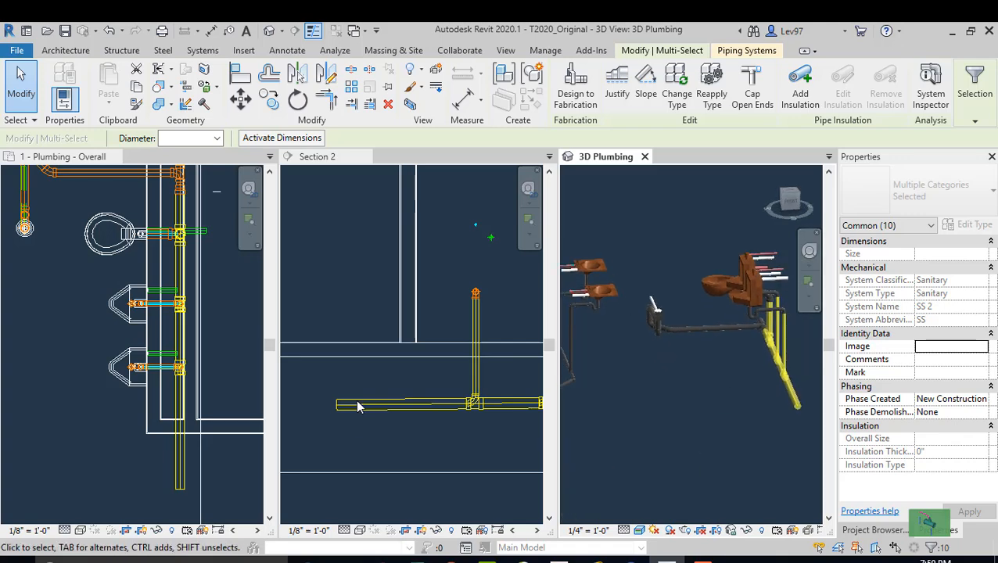
click(380, 377)
click(380, 377)
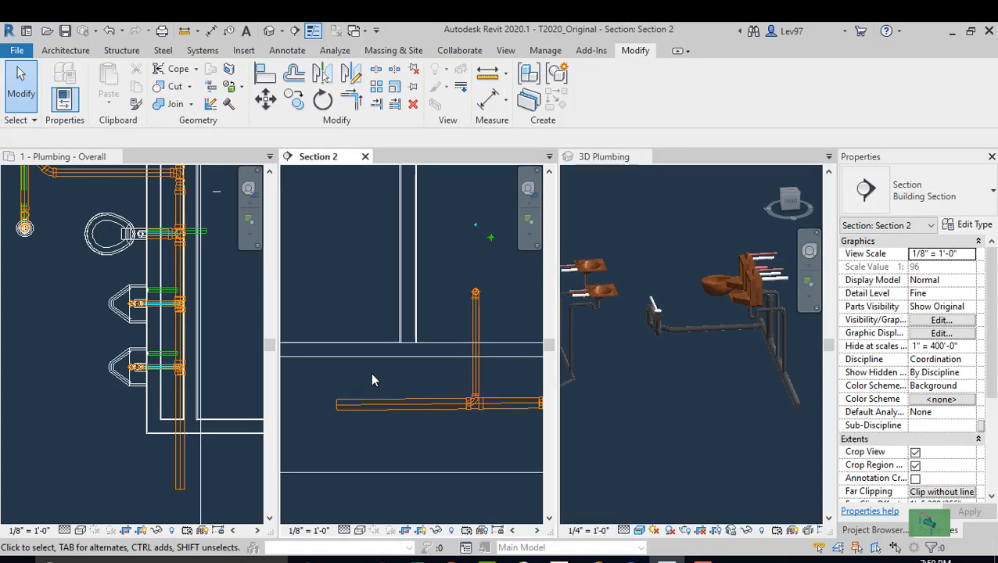
- Review the connected restroom drainage in Section 2, along the 3D pipe run, and across the fixtures in the floor plan
scroll(401, 371, down, 2)
scroll(404, 376, down, 2)
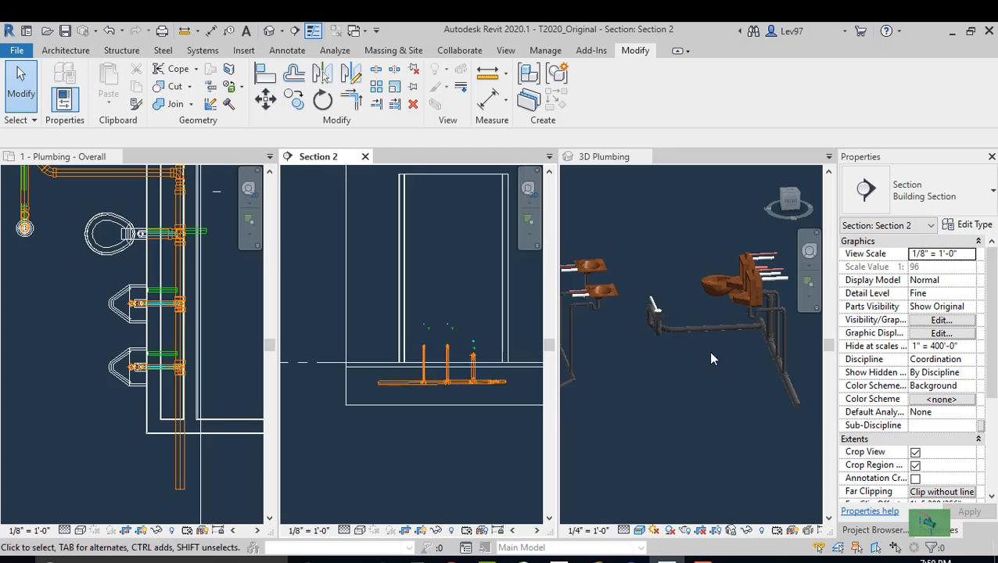
click(739, 321)
scroll(739, 320, up, 5)
middle_drag(598, 415, 648, 332)
scroll(692, 389, down, 3)
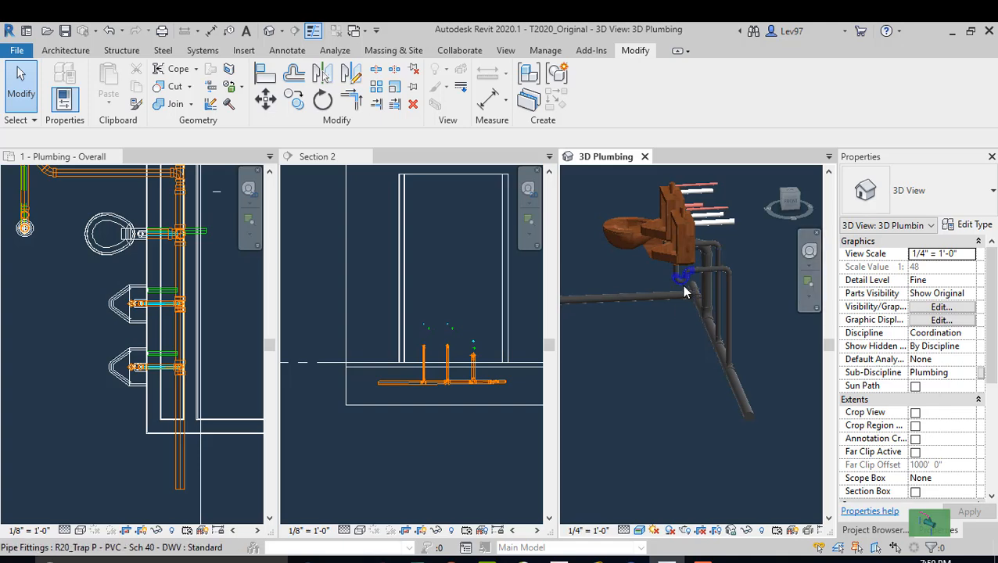
scroll(73, 394, down, 5)
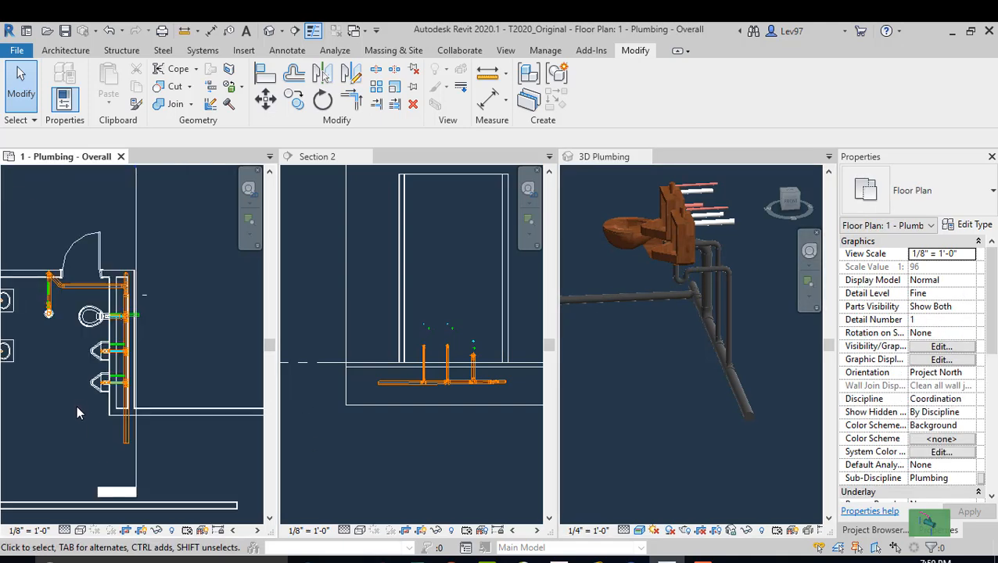
middle_drag(69, 402, 222, 404)
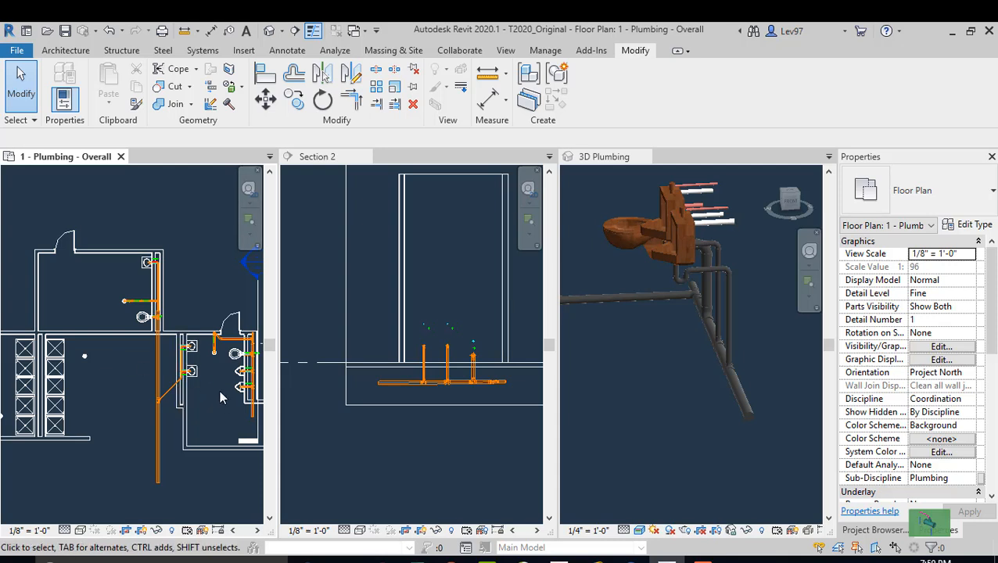
middle_drag(197, 392, 136, 404)
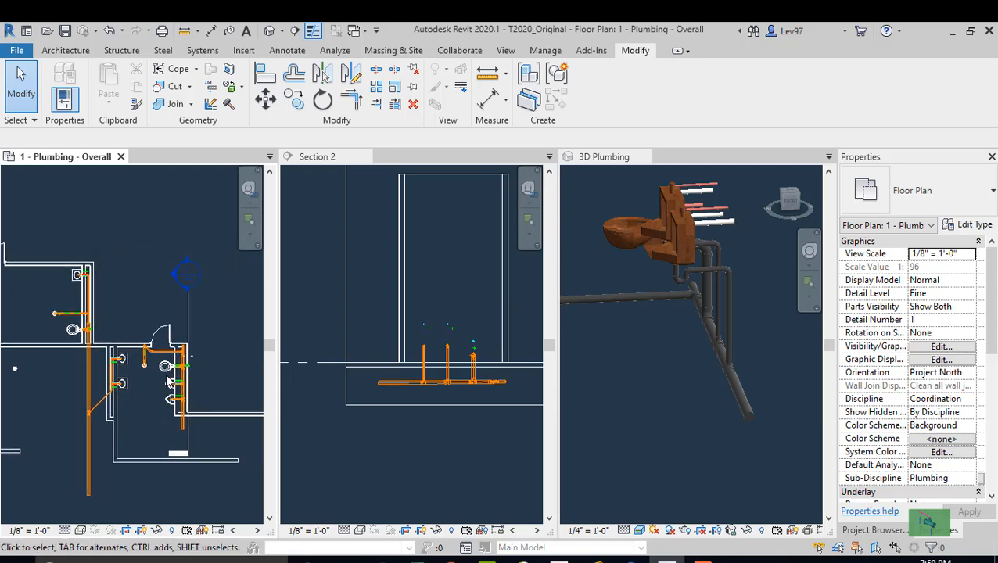
scroll(157, 369, up, 4)
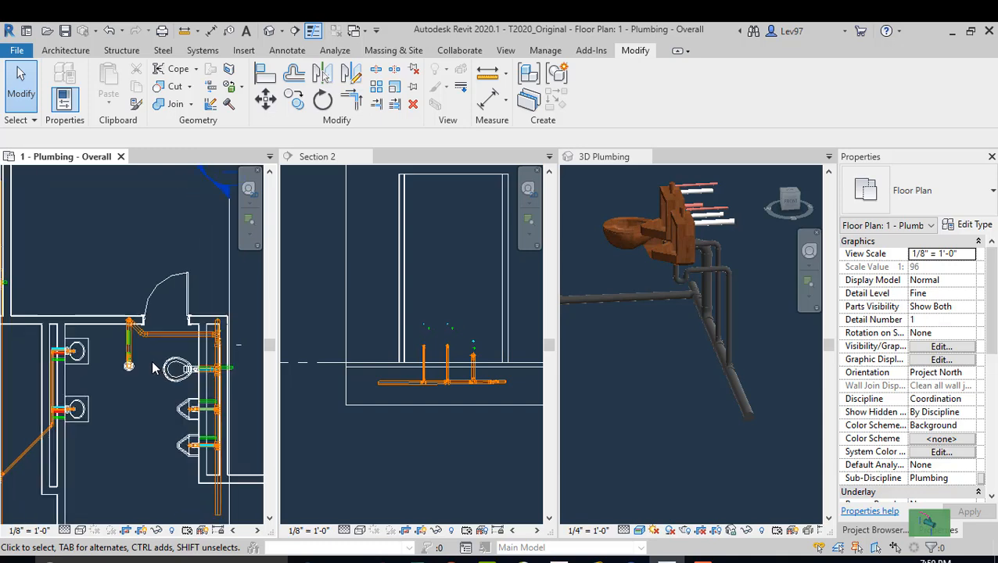
scroll(154, 369, up, 2)
middle_drag(125, 415, 87, 378)
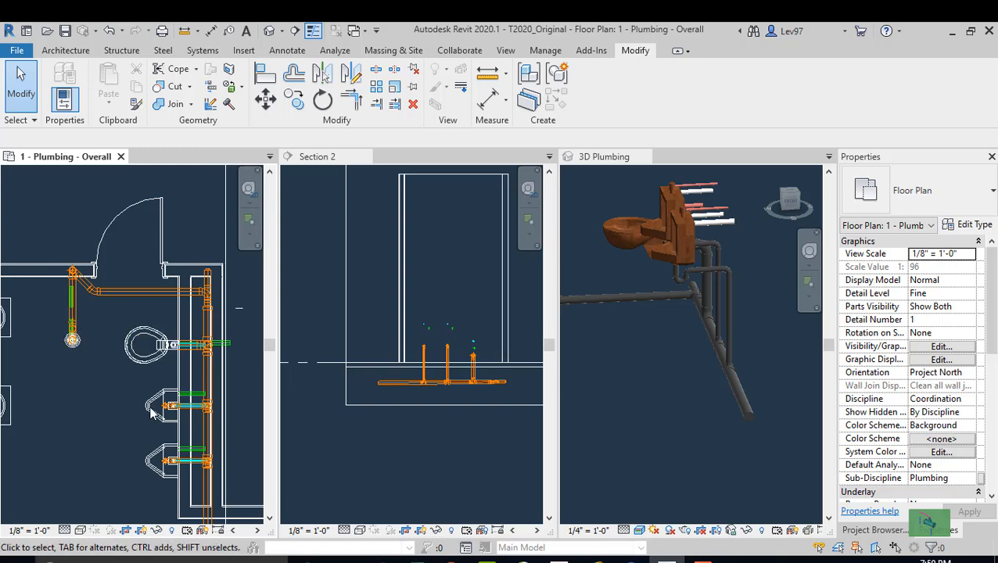
middle_drag(90, 400, 113, 373)
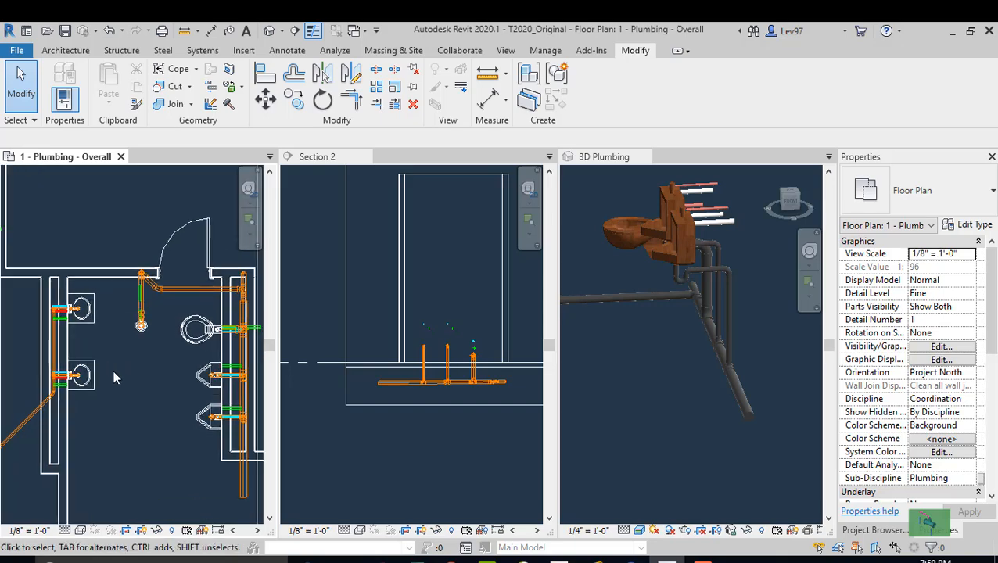